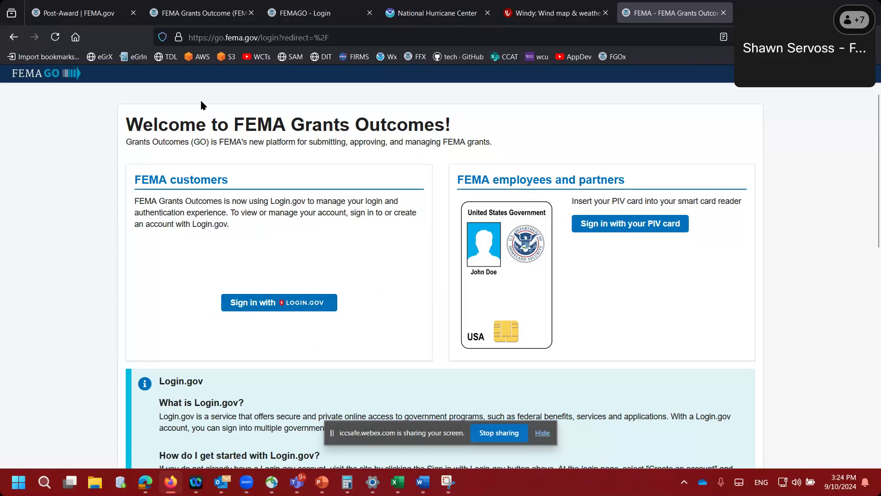
- Take the guidance tab back to the Non-Disaster Grant User Guides page, then return to the FEMA GO sign-in tab
left_click(100, 13)
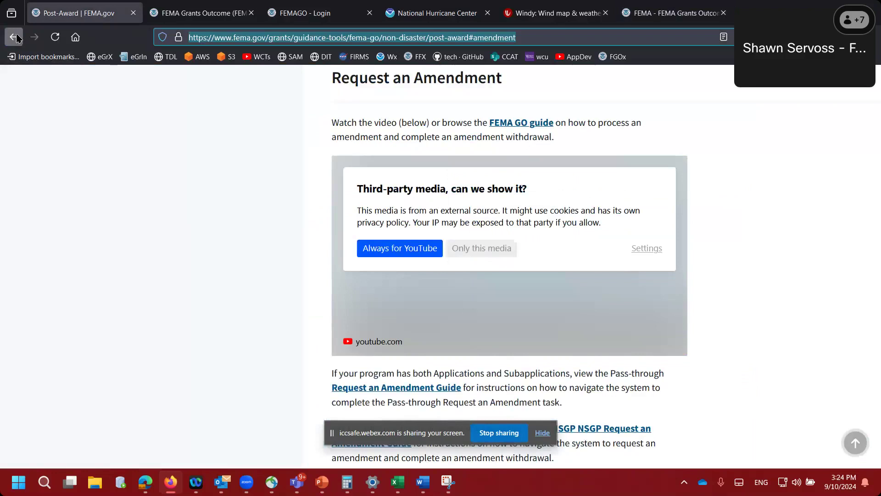
left_click(14, 37)
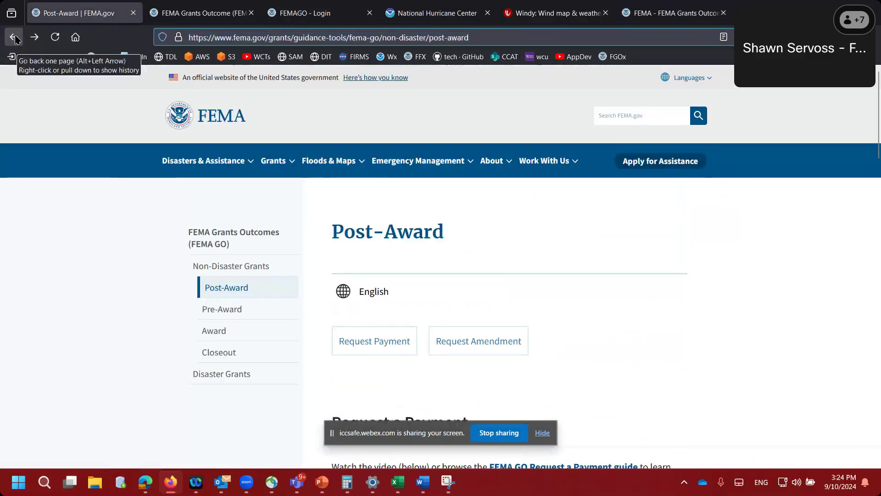
left_click(14, 37)
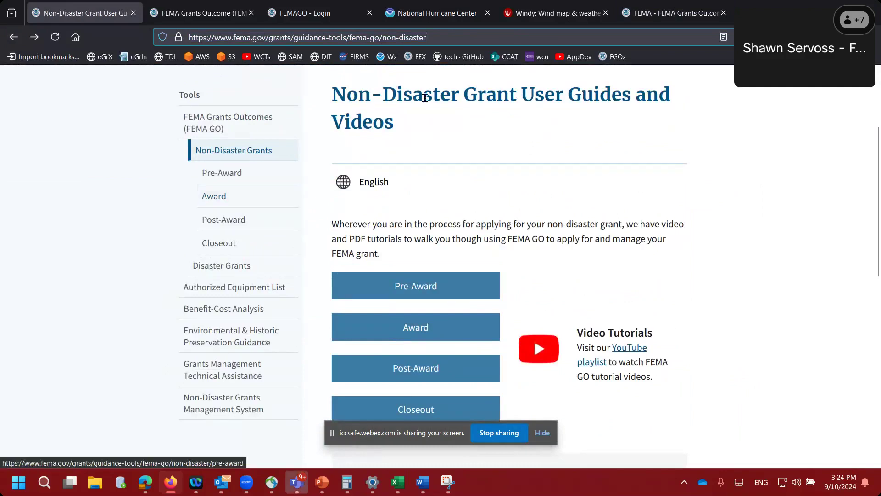
left_click(251, 35)
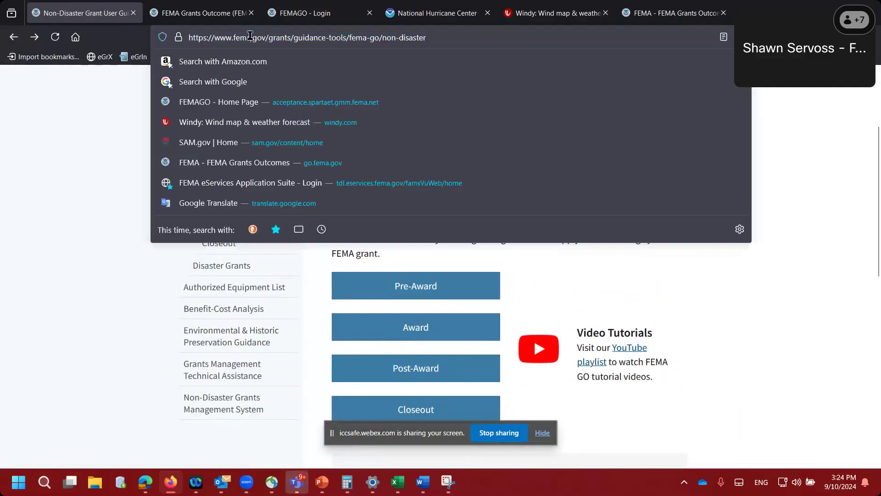
left_click_drag(189, 37, 428, 40)
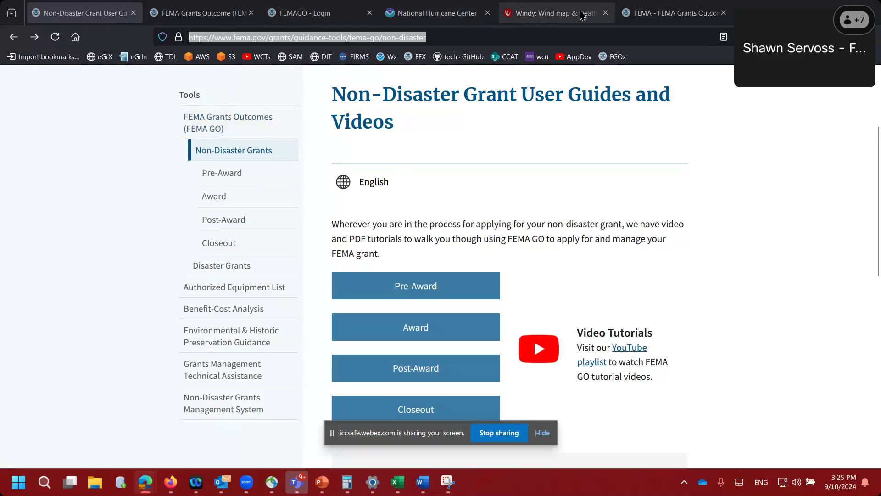
left_click(673, 13)
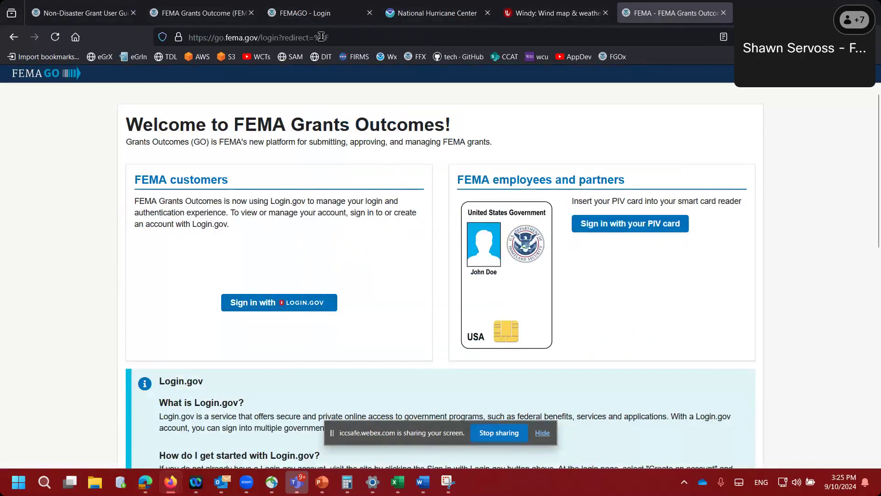
- Log in to the FEMA GO test site with a saved tribal account's credentials
left_click(310, 14)
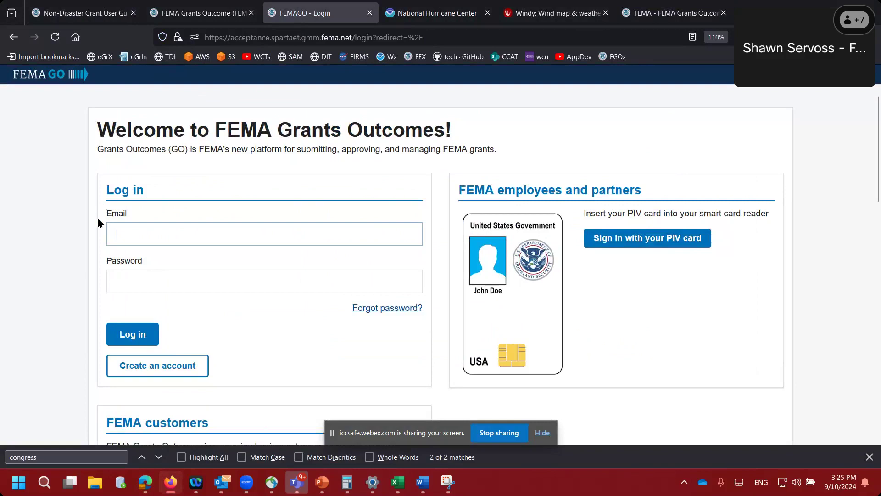
right_click(128, 234)
mouse_move(239, 245)
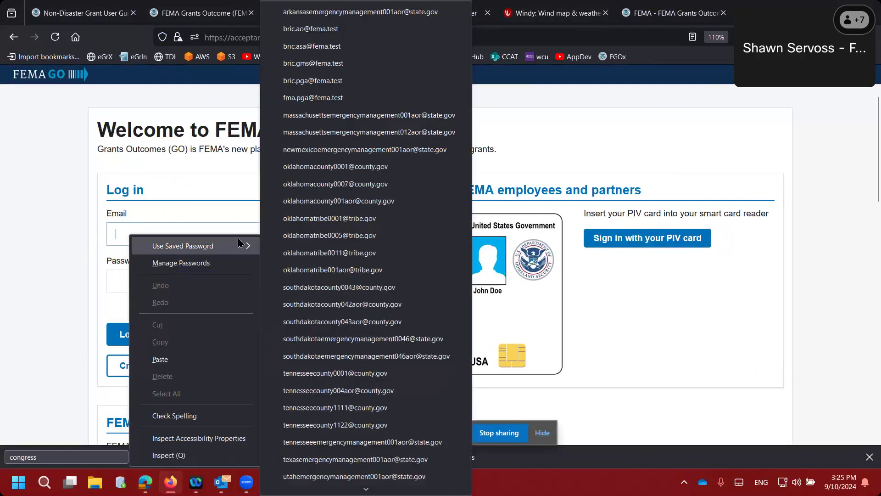
left_click(311, 225)
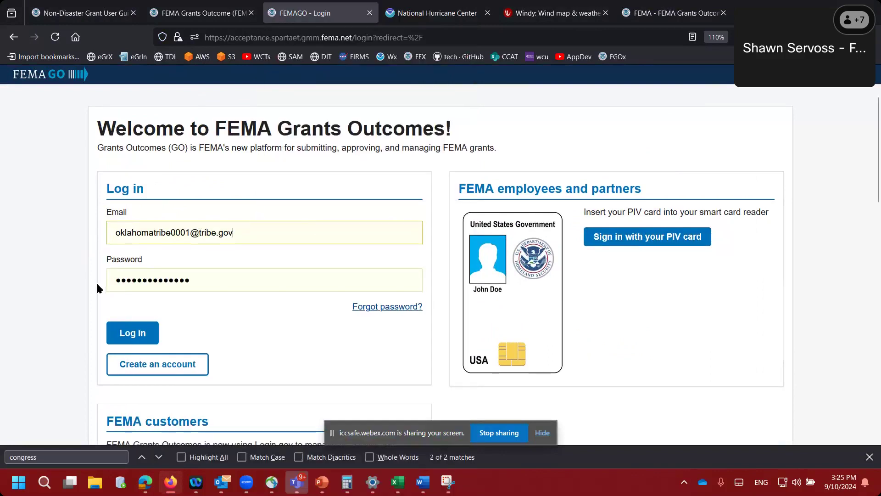
scroll(96, 289, "down", 2)
left_click(128, 226)
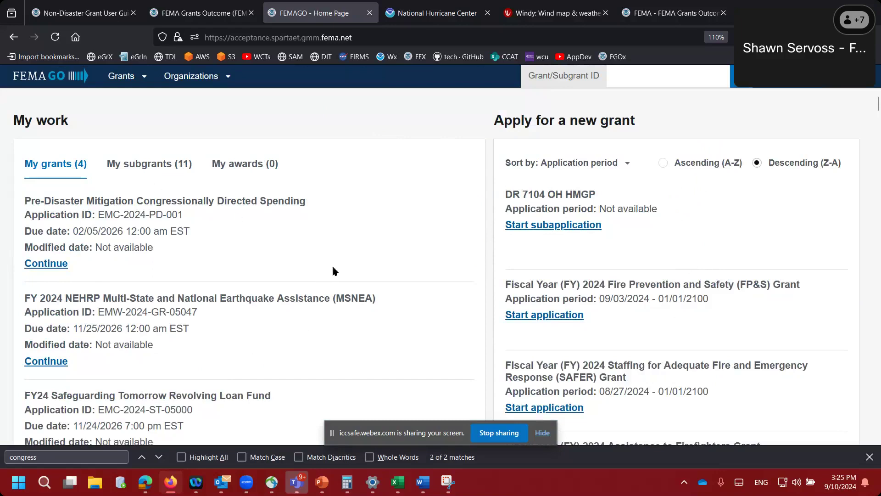
- Scroll down the list of grants open for application until BRIC-2023 appears
scroll(205, 251, "down", 3)
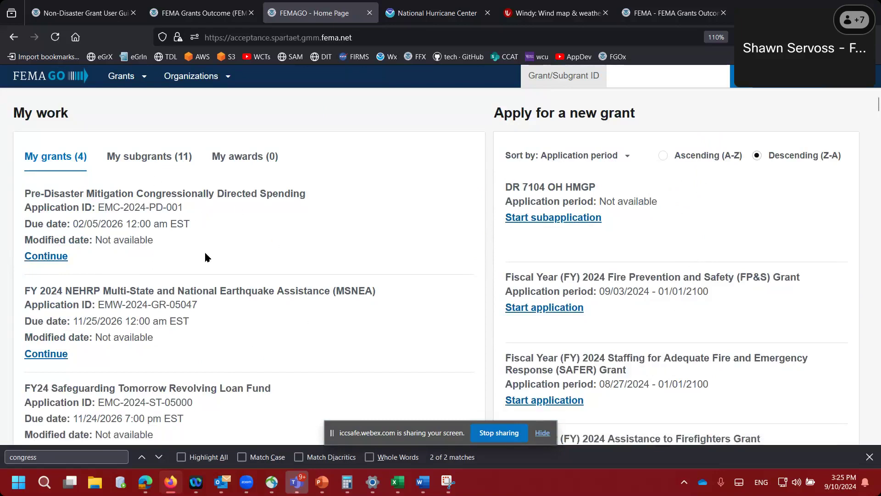
scroll(205, 250, "up", 3)
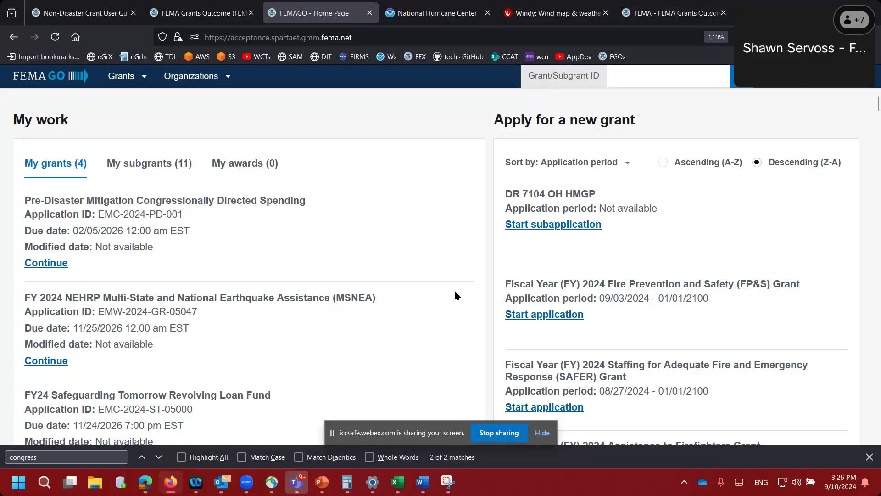
scroll(491, 326, "down", 2)
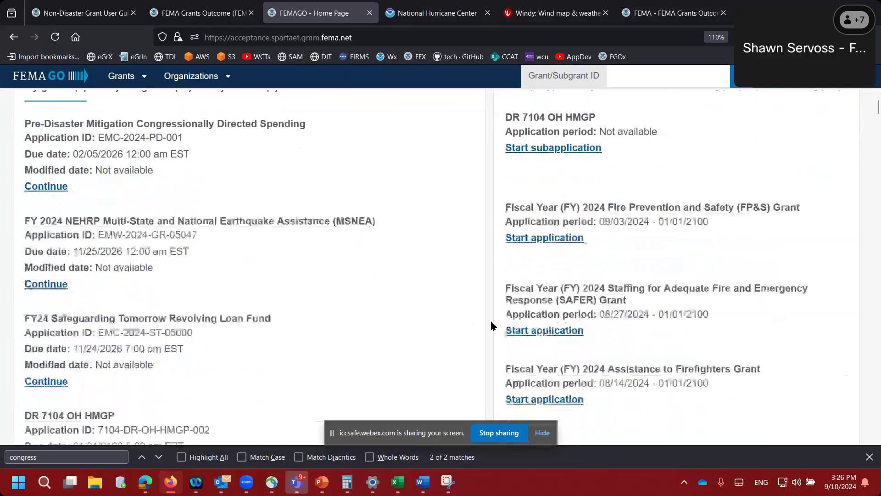
scroll(491, 325, "down", 2)
scroll(491, 326, "down", 10)
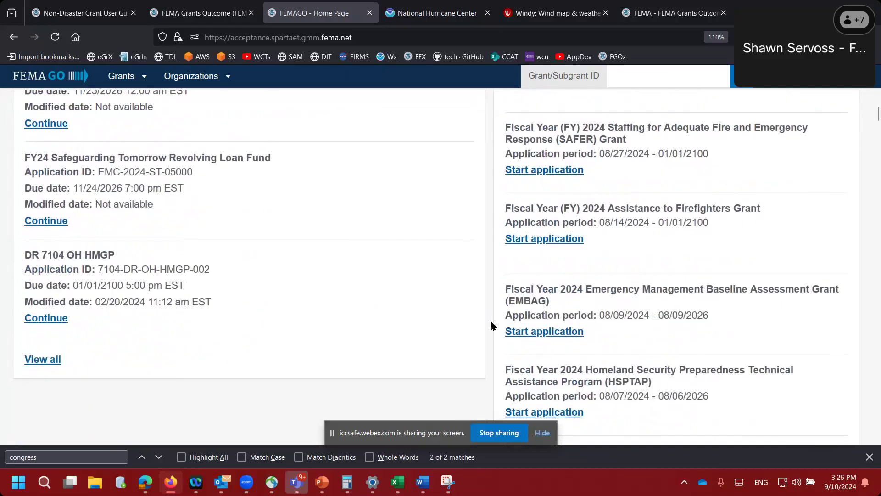
scroll(491, 325, "down", 4)
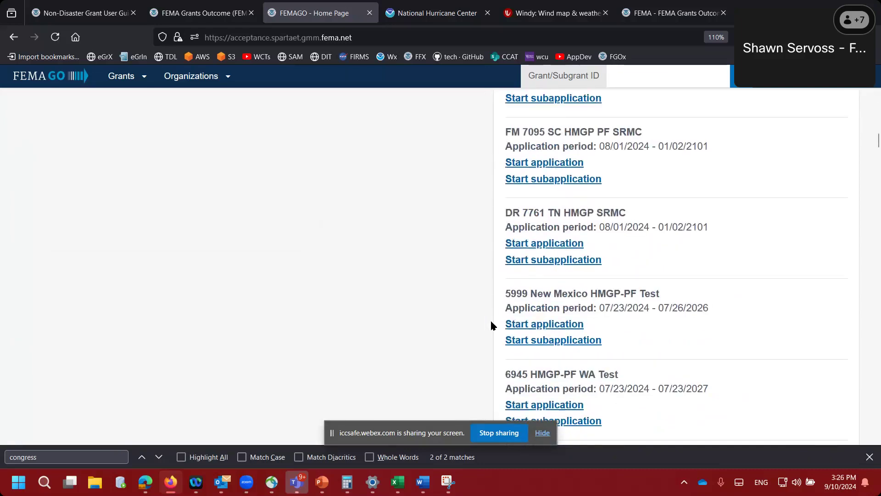
scroll(491, 326, "down", 7)
scroll(491, 325, "down", 7)
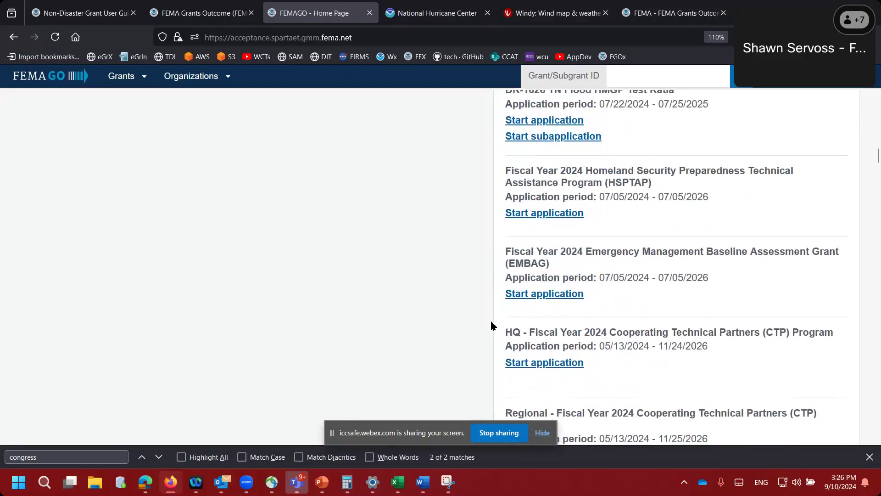
scroll(491, 325, "down", 8)
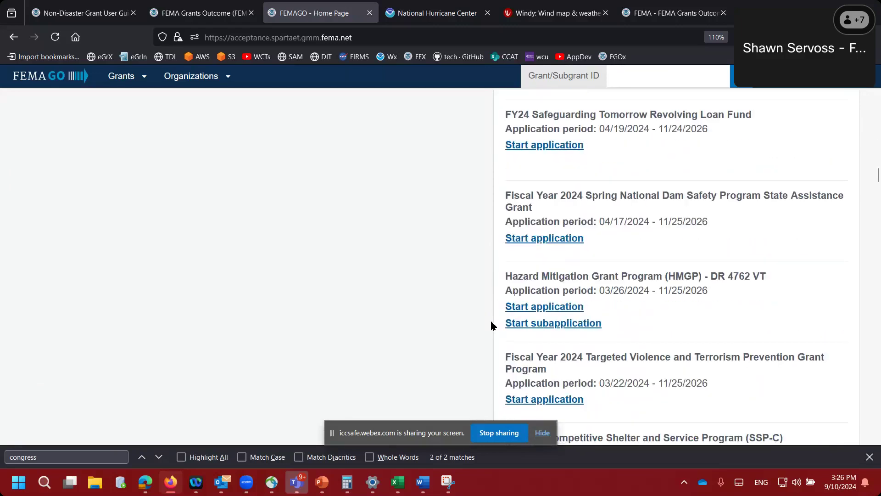
scroll(491, 325, "down", 7)
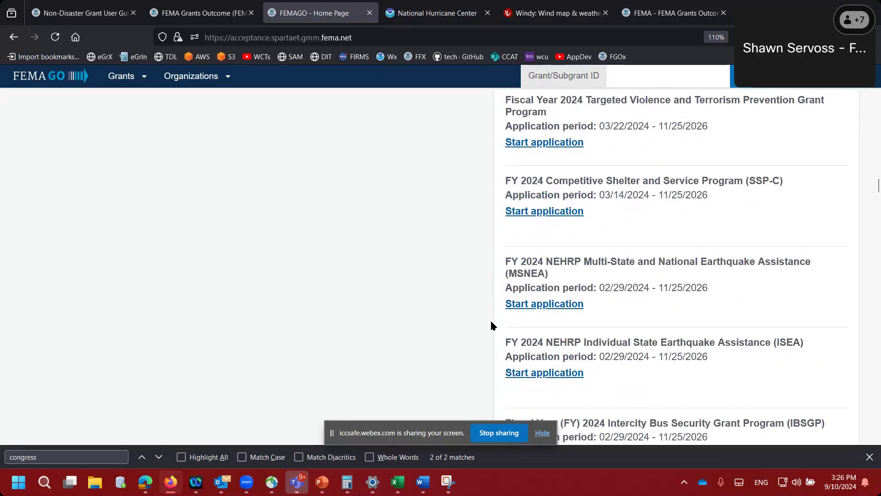
scroll(491, 325, "down", 13)
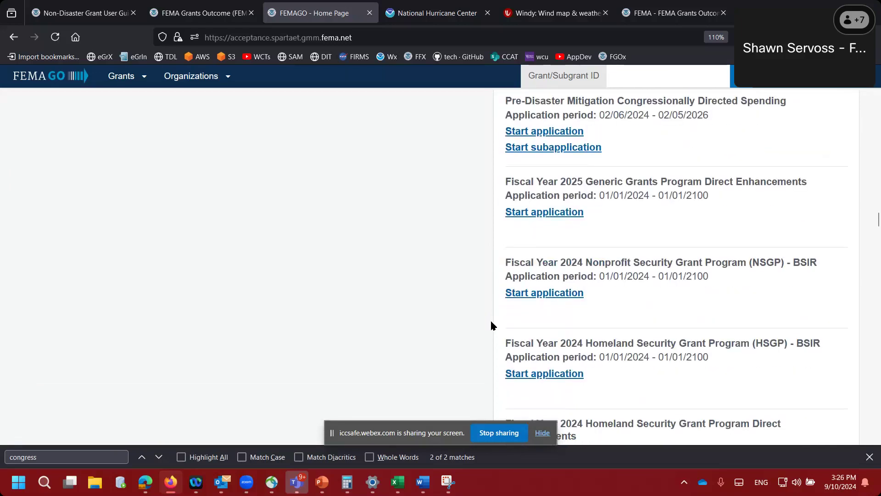
scroll(492, 326, "down", 8)
scroll(491, 326, "down", 12)
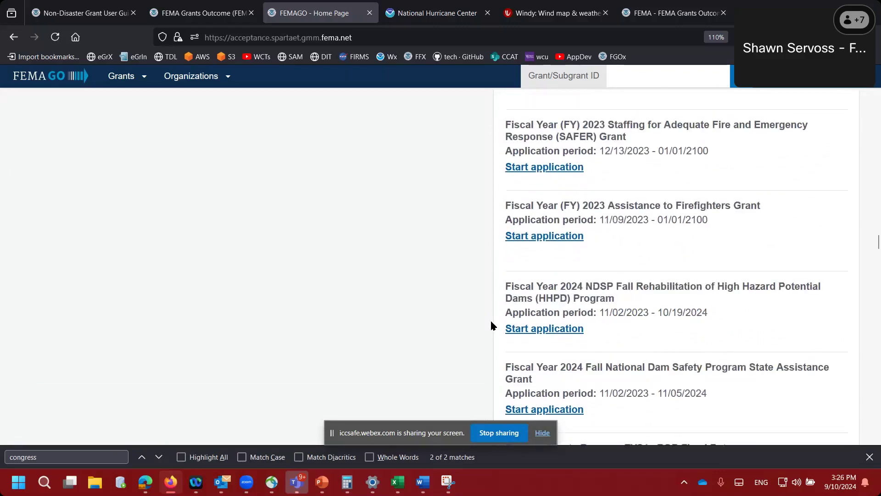
scroll(491, 325, "down", 13)
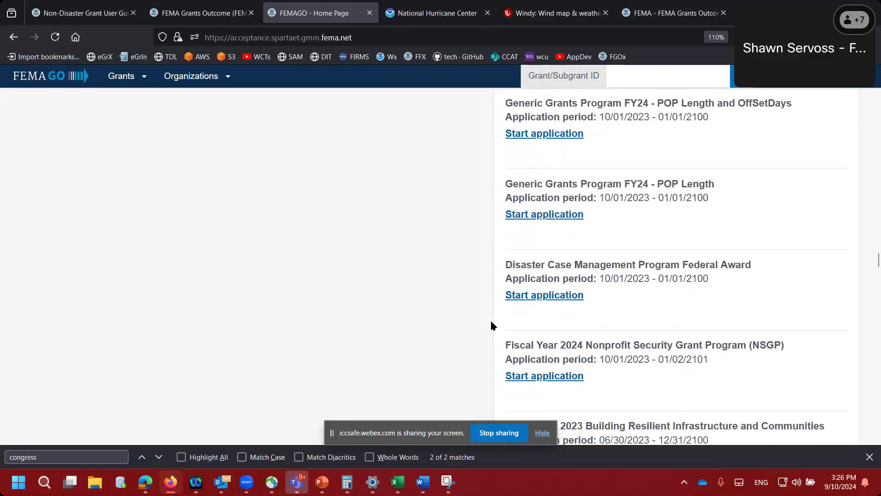
scroll(491, 326, "down", 2)
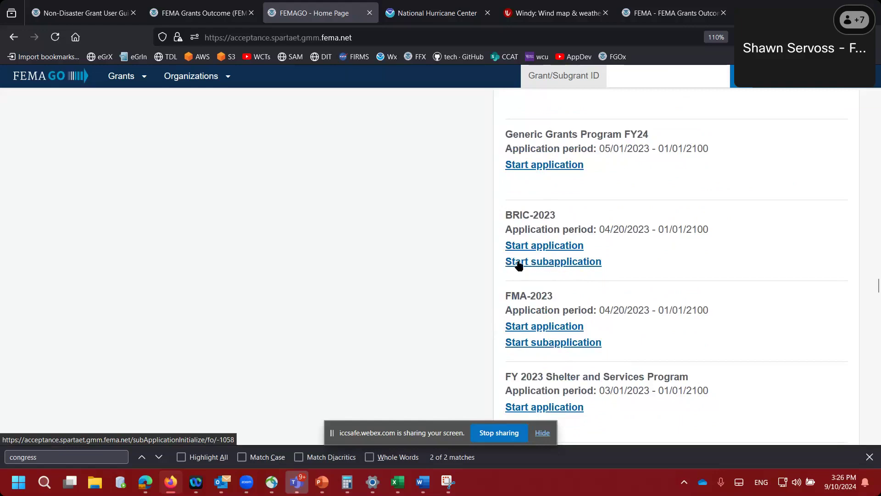
- Start a BRIC-2023 subapplication and view the empty Start a subapplication form
left_click(559, 262)
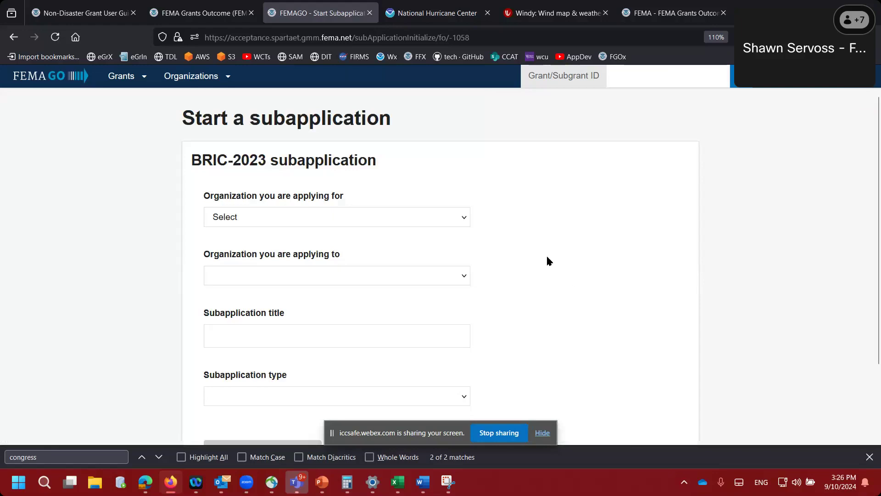
scroll(526, 235, "down", 1)
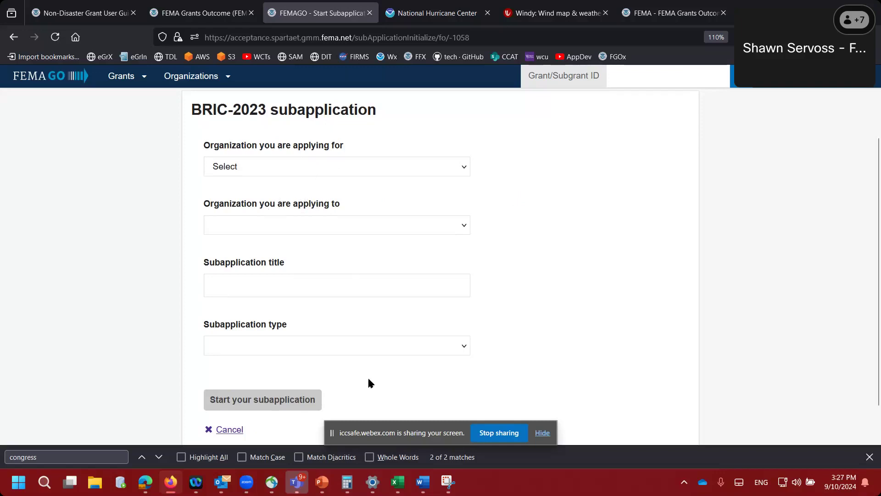
- View the HMA organizations and suborganizations diagram in PowerPoint, then return to the browser
left_click(322, 481)
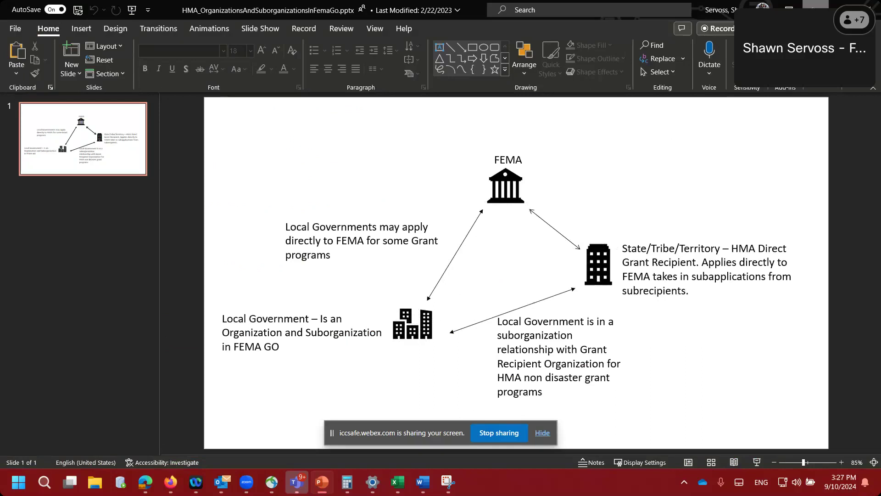
key("alt+Tab")
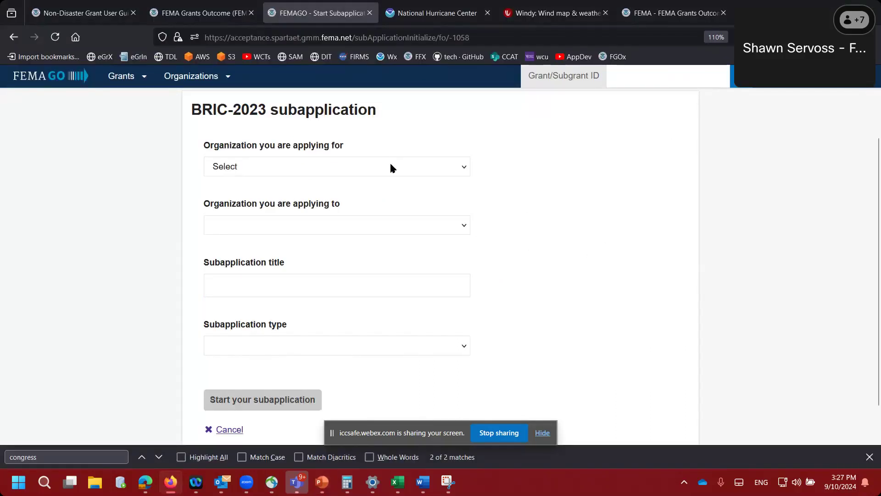
- Choose Oklahoma Tribe 001 as both the applying and the receiving organization
left_click(392, 167)
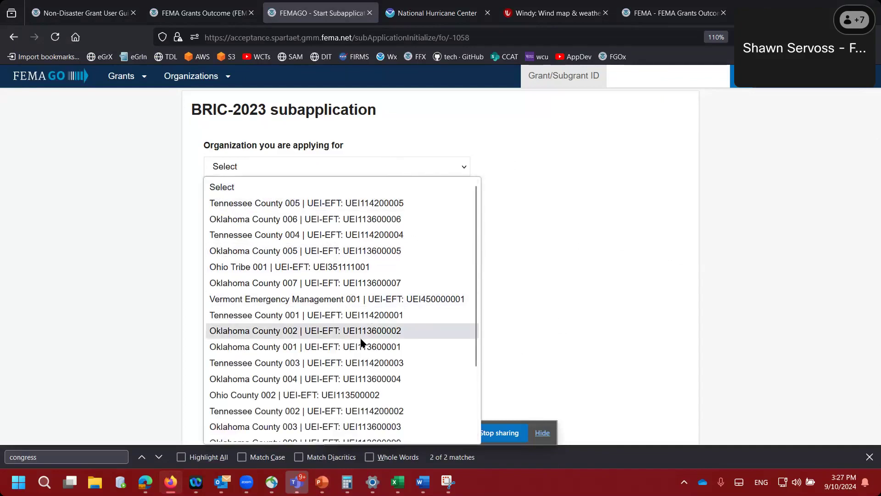
scroll(328, 348, "down", 3)
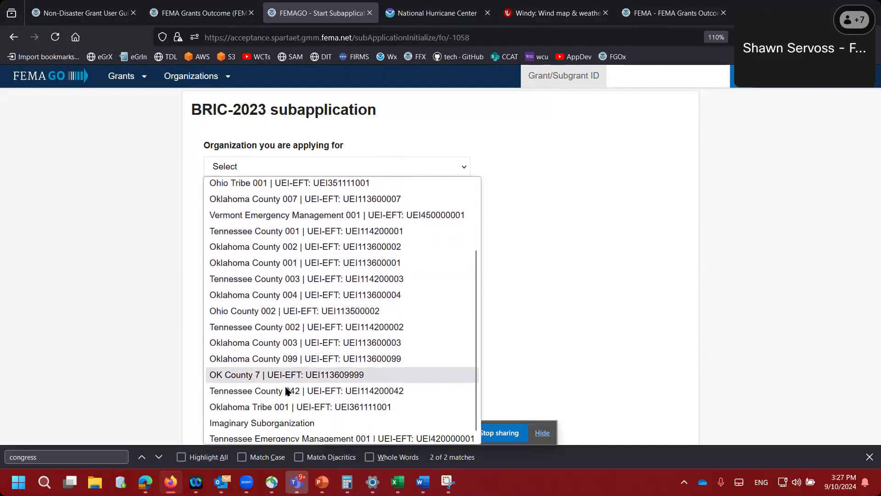
left_click(275, 404)
left_click(297, 225)
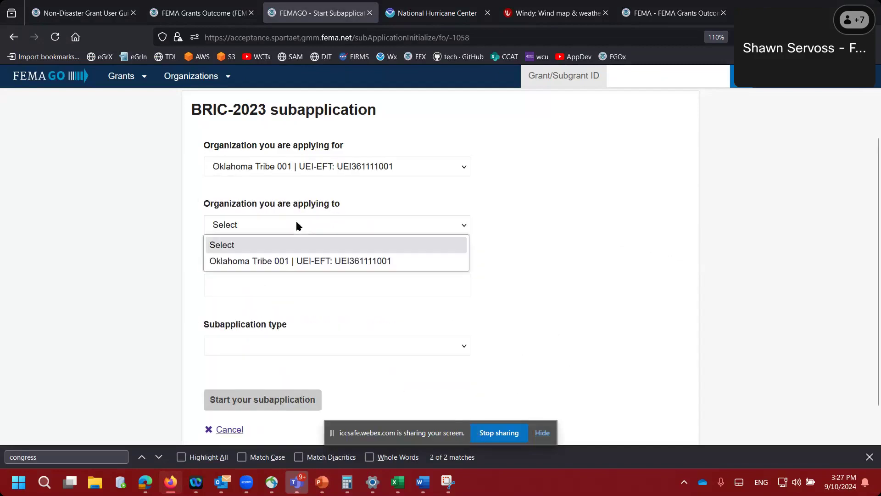
left_click(276, 260)
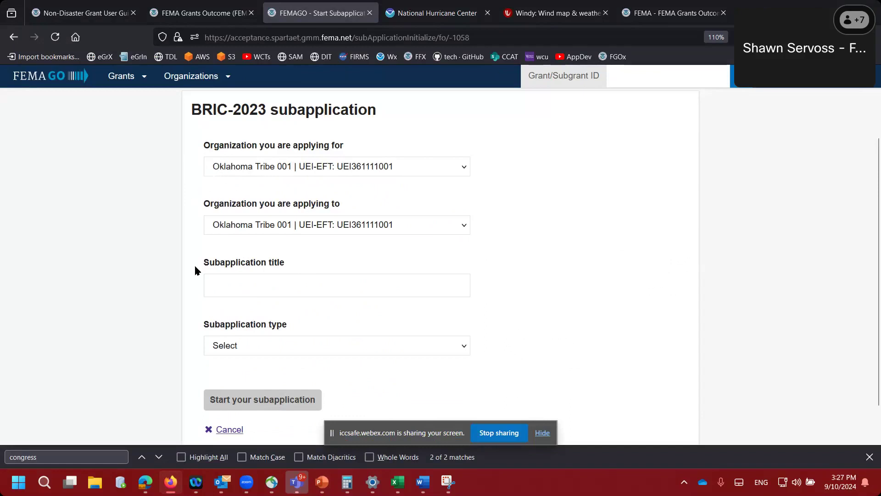
- Title the subapplication 'Building Codes example 10 SEP'
left_click(215, 280)
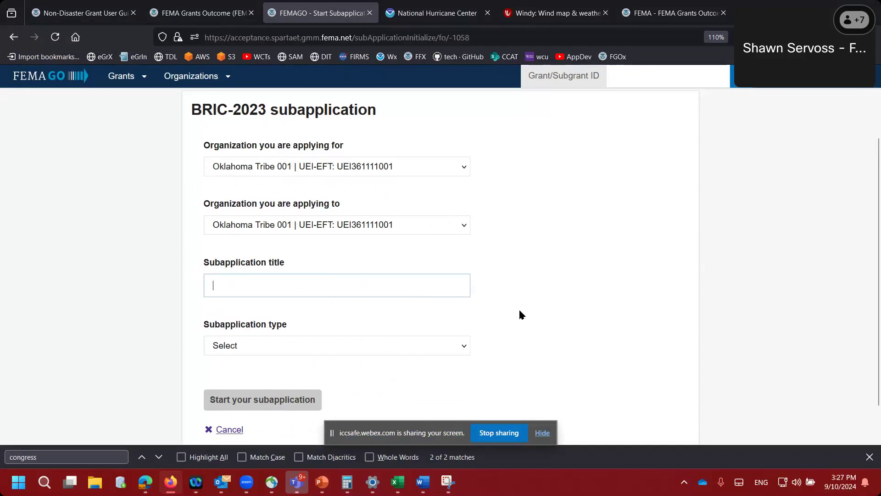
type("Building Codes")
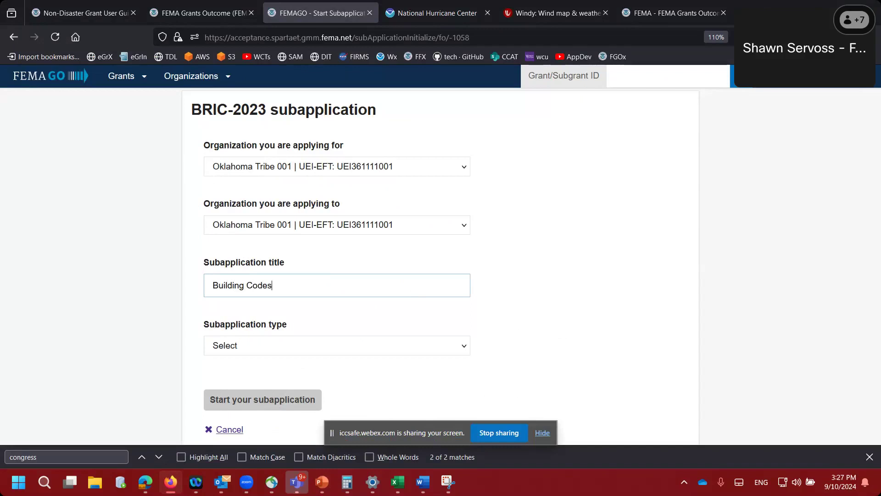
type(" example 10 ESEP")
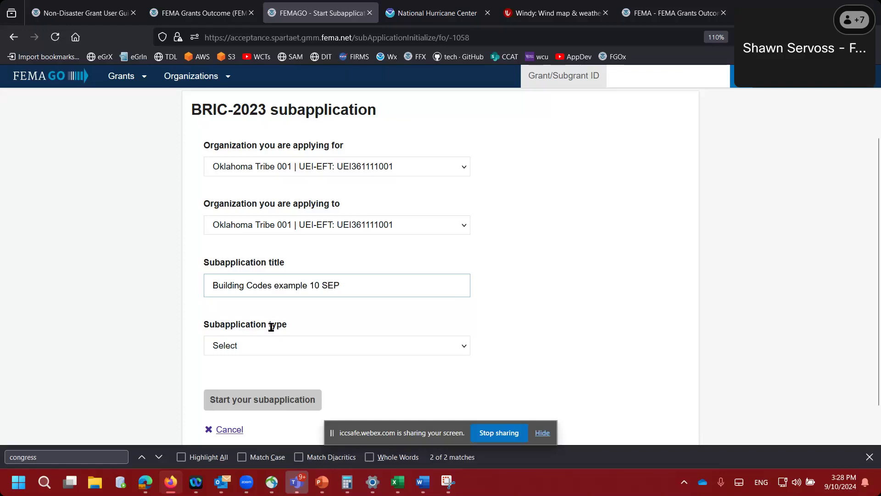
left_click(210, 326)
left_click_drag(210, 325, 270, 325)
left_click(292, 327)
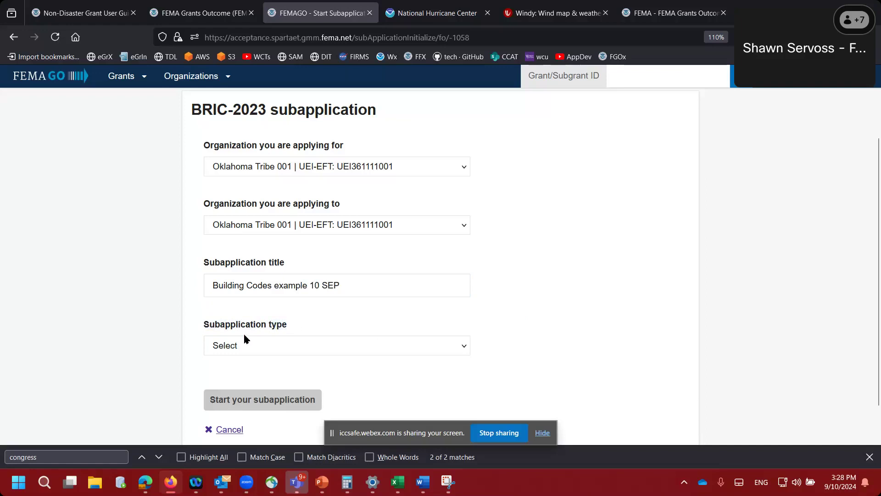
- Set the subapplication type to Project and start the subapplication
left_click(204, 345)
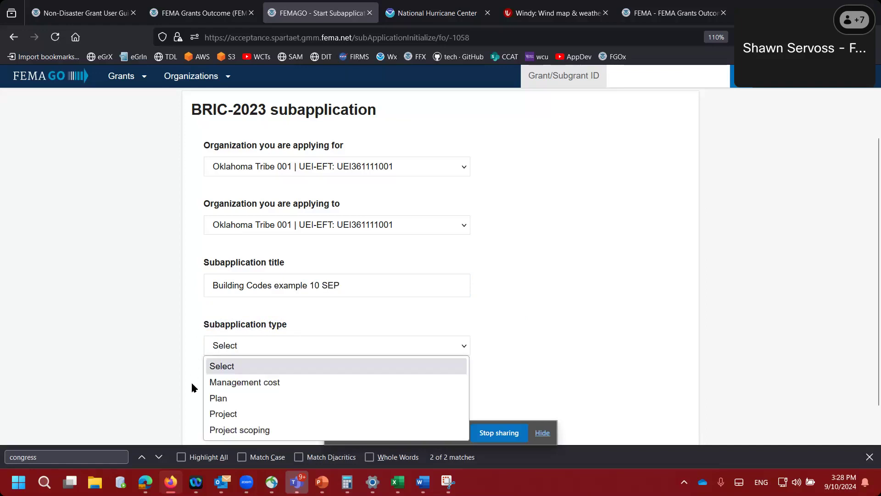
scroll(192, 402, "down", 1)
left_click(234, 324)
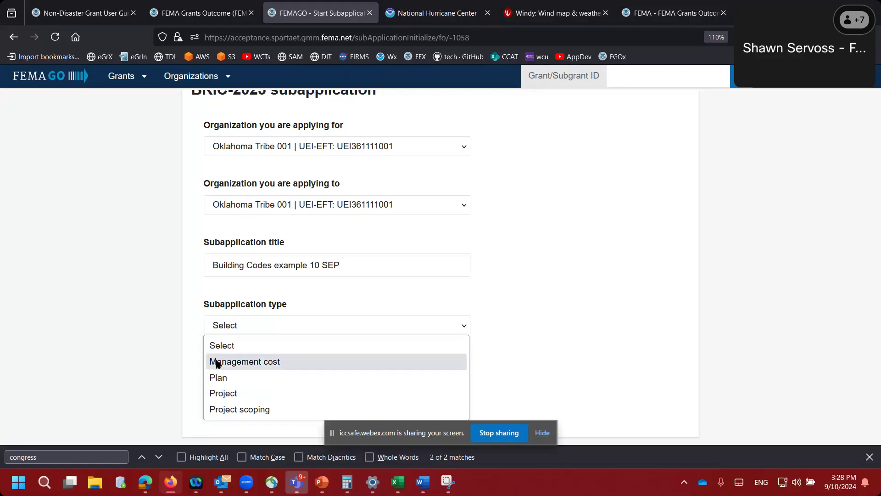
left_click(224, 396)
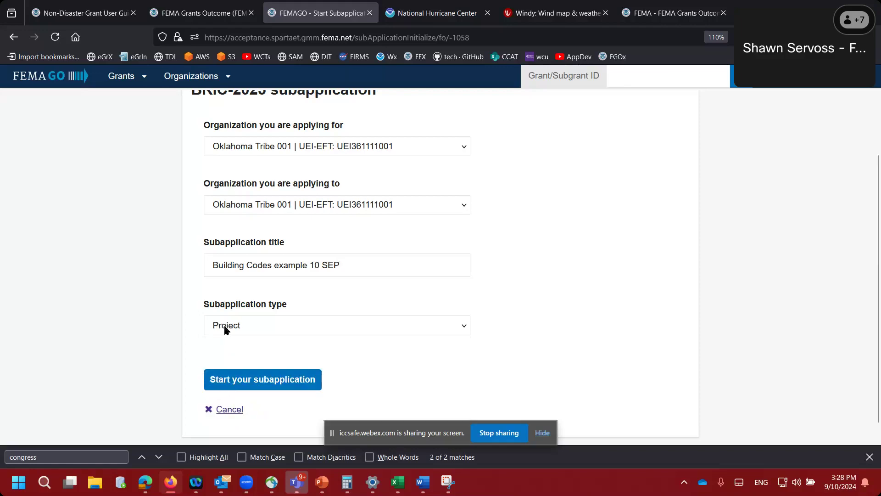
left_click(226, 383)
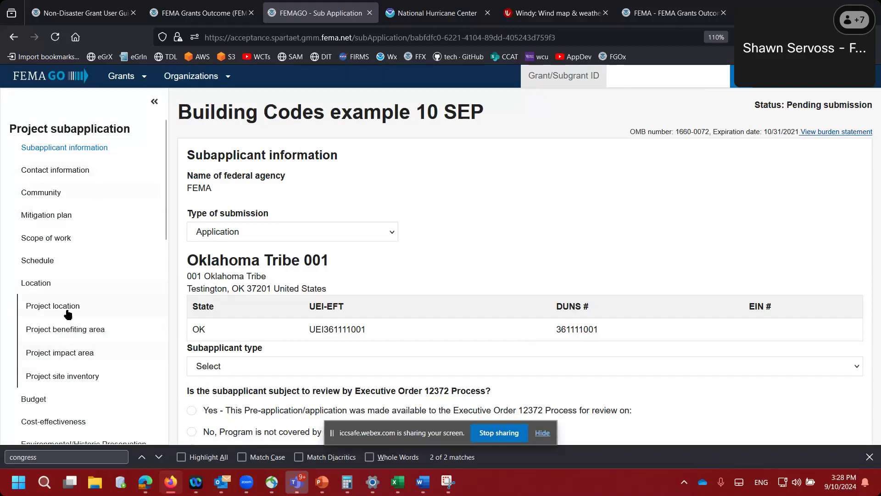
- Set the subapplicant type to Indian Tribal Government and enter the tribal ID
scroll(71, 329, "down", 4)
scroll(71, 328, "down", 8)
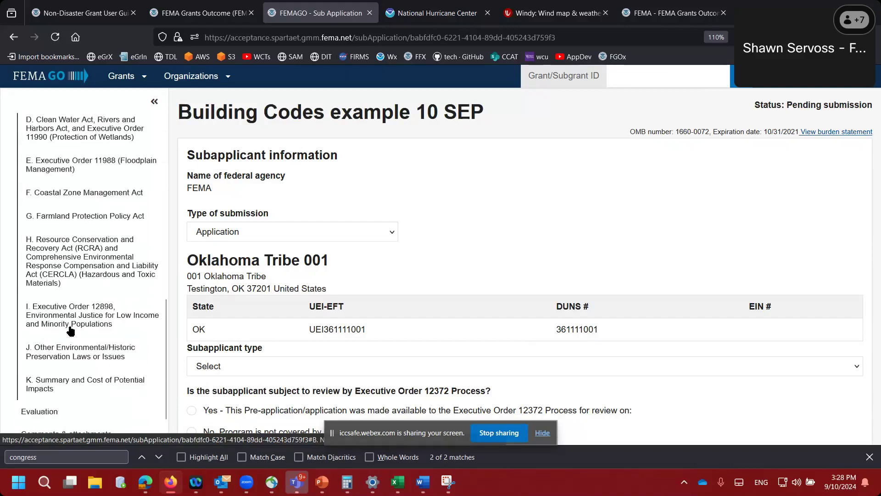
scroll(70, 328, "up", 5)
scroll(69, 330, "up", 5)
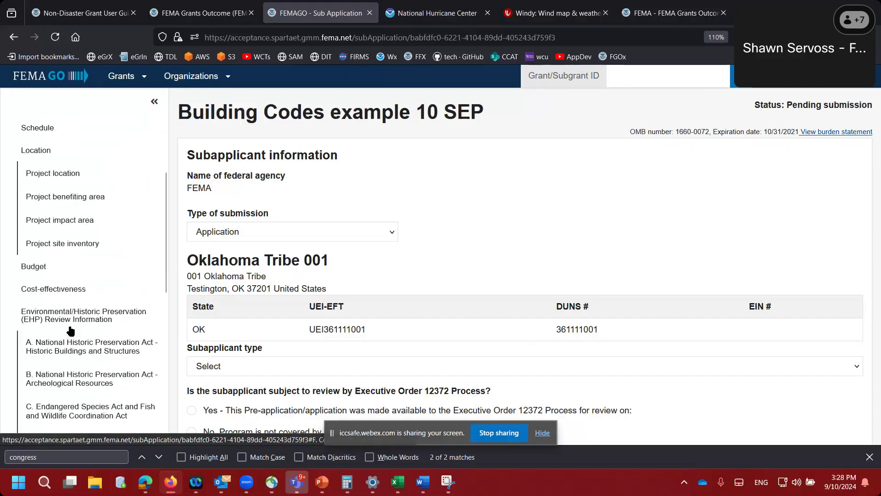
scroll(69, 331, "down", 1)
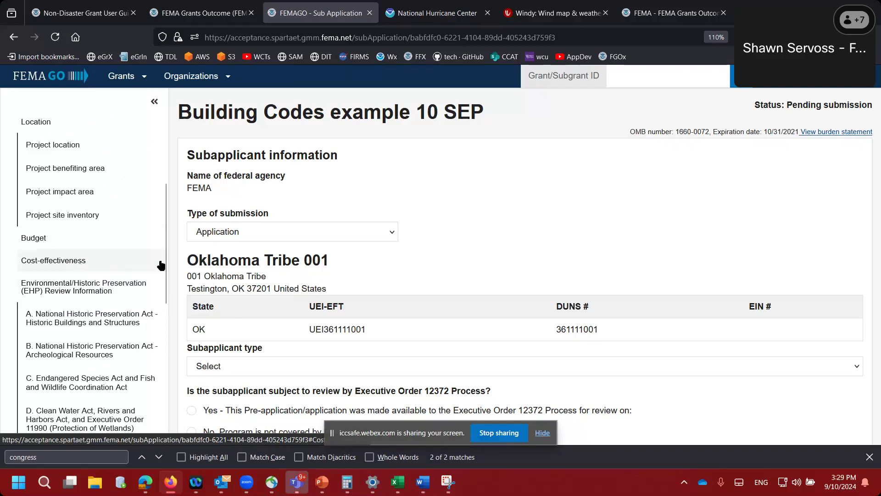
scroll(122, 191, "up", 5)
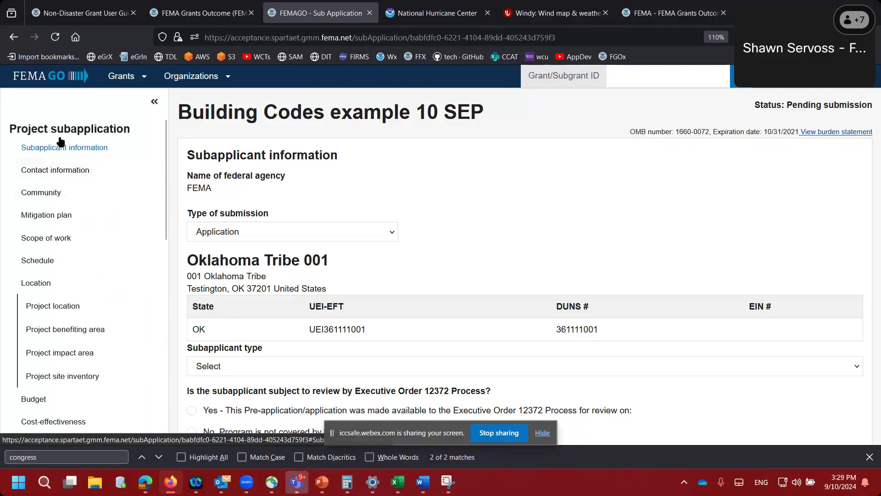
scroll(197, 257, "down", 3)
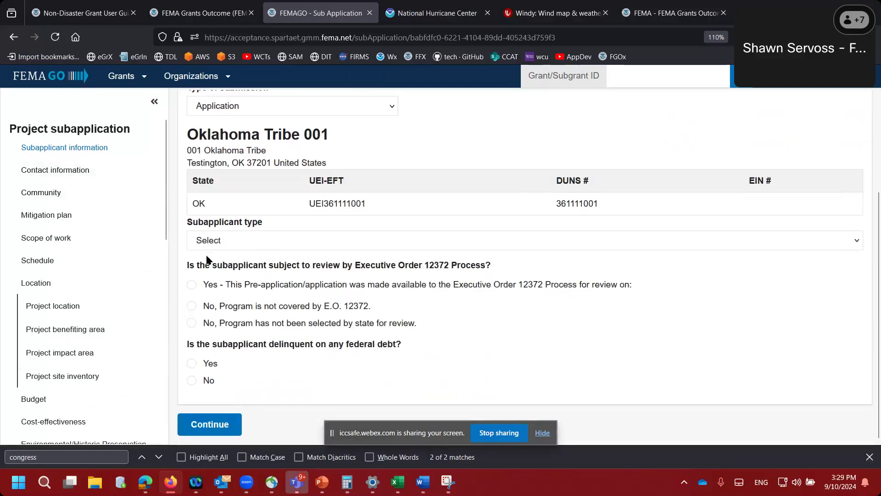
left_click(223, 242)
left_click(229, 307)
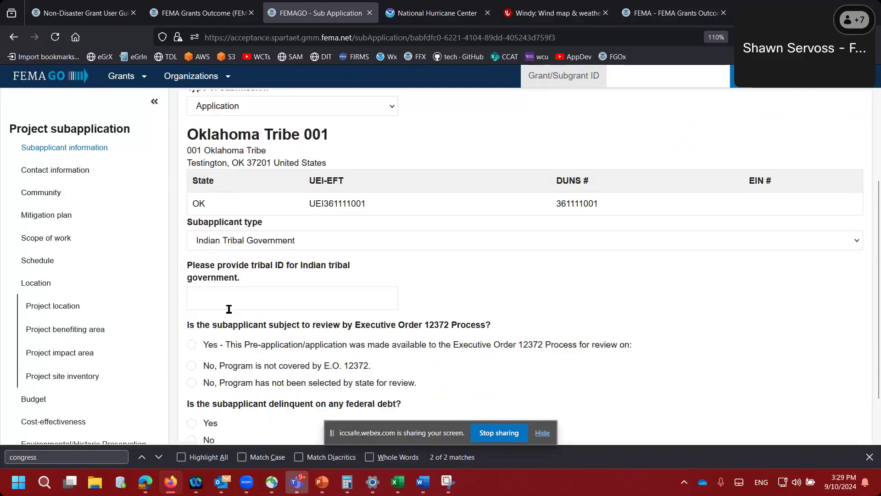
left_click(221, 301)
type("123456798")
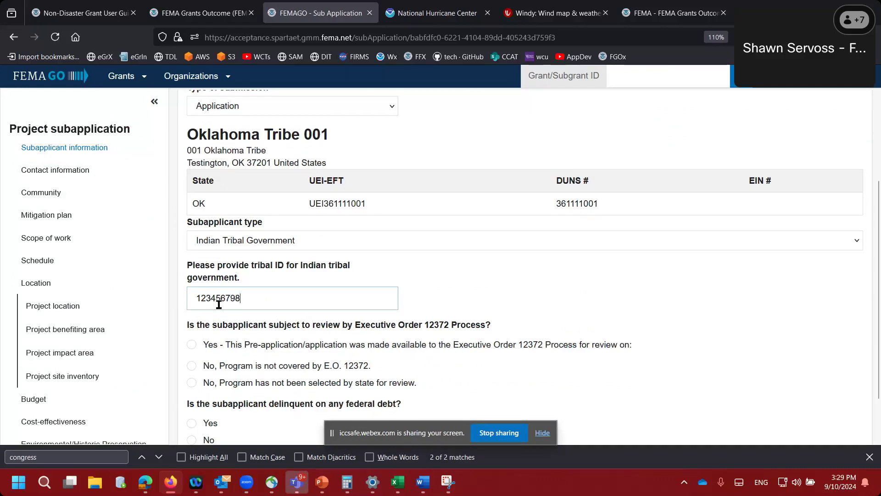
- Answer 'not selected' for E.O. 12372 review and No to federal debt, then begin adding a SAR
scroll(209, 341, "down", 2)
left_click(192, 323)
left_click(192, 380)
left_click(201, 424)
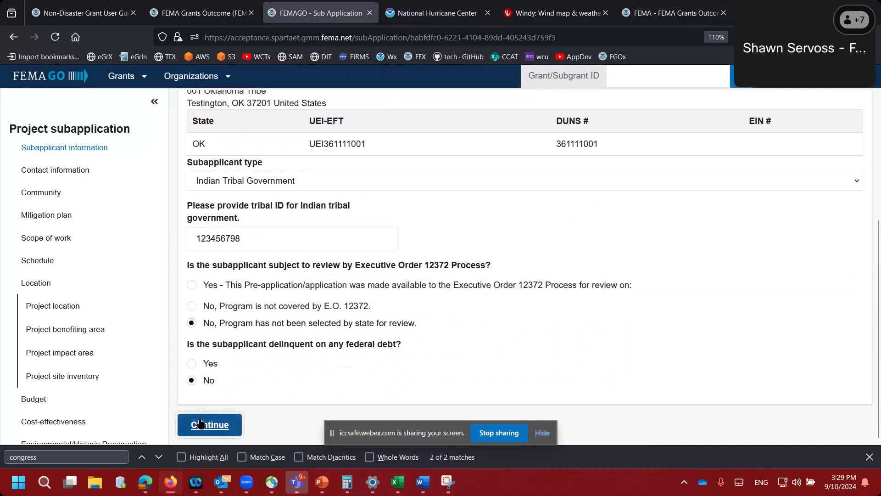
left_click(221, 303)
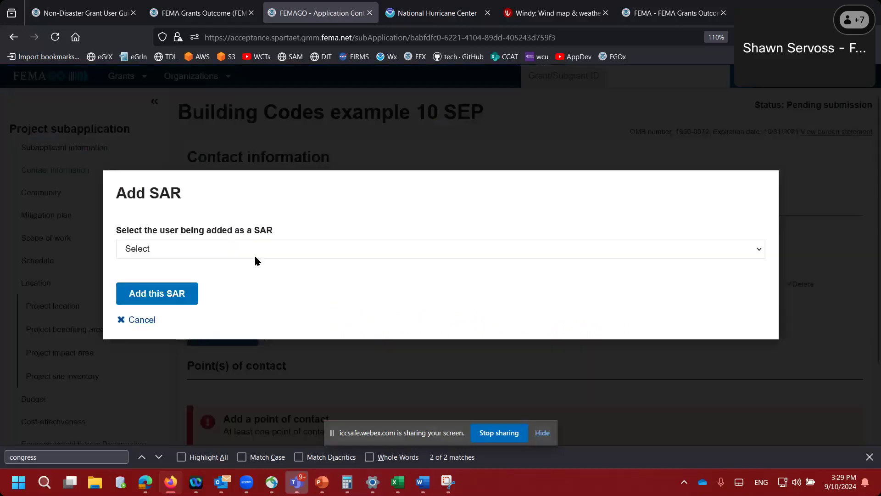
- Add the chosen user as the subrecipient authorized representative
left_click(256, 256)
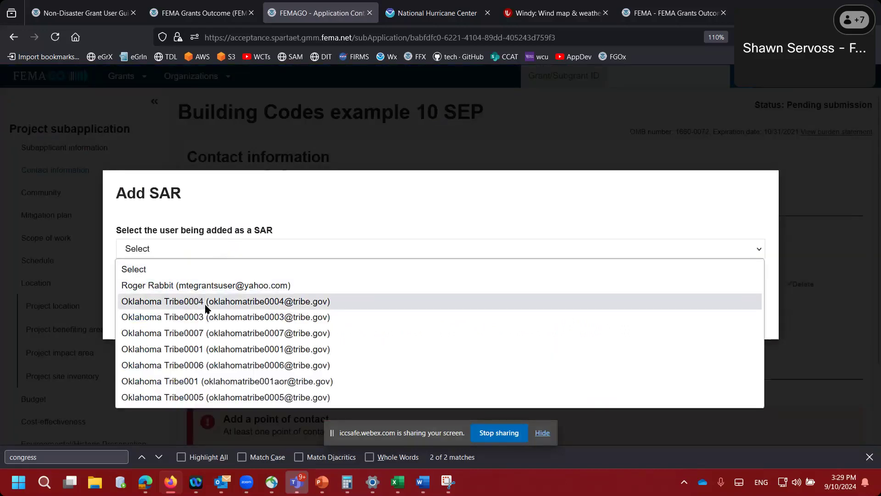
left_click(200, 350)
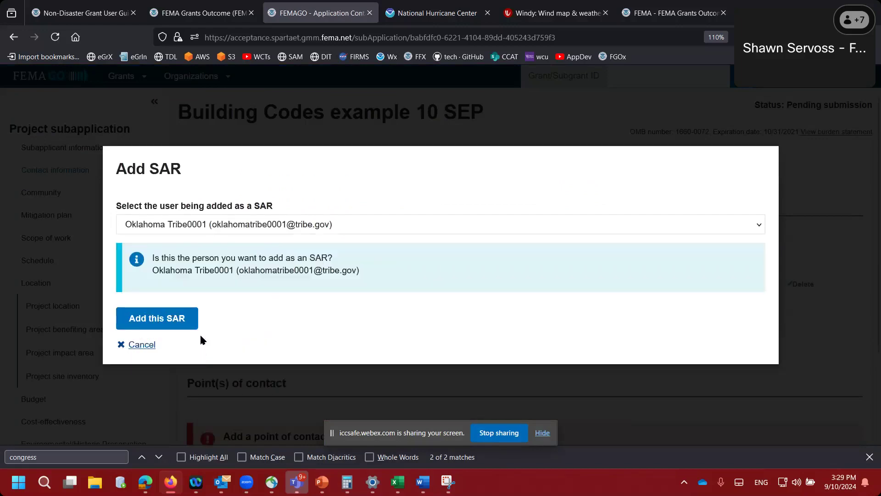
left_click(181, 319)
scroll(188, 321, "down", 3)
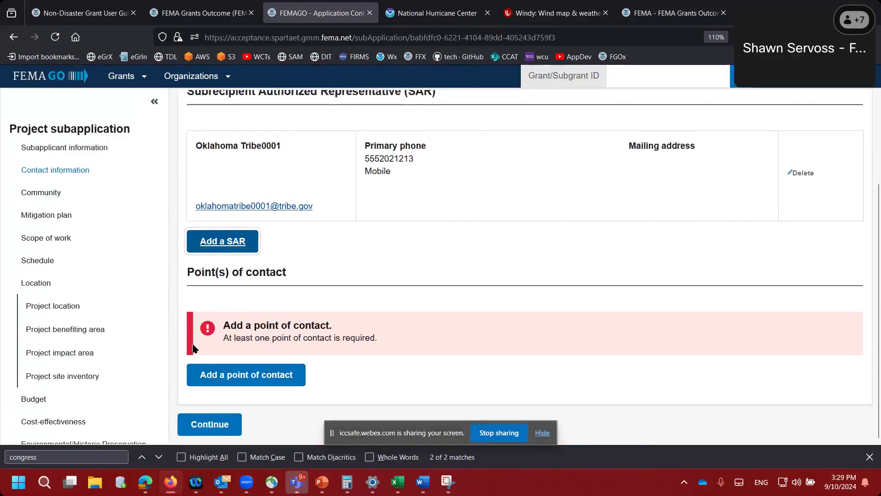
- Add an existing tribe team member as the point of contact
left_click(216, 382)
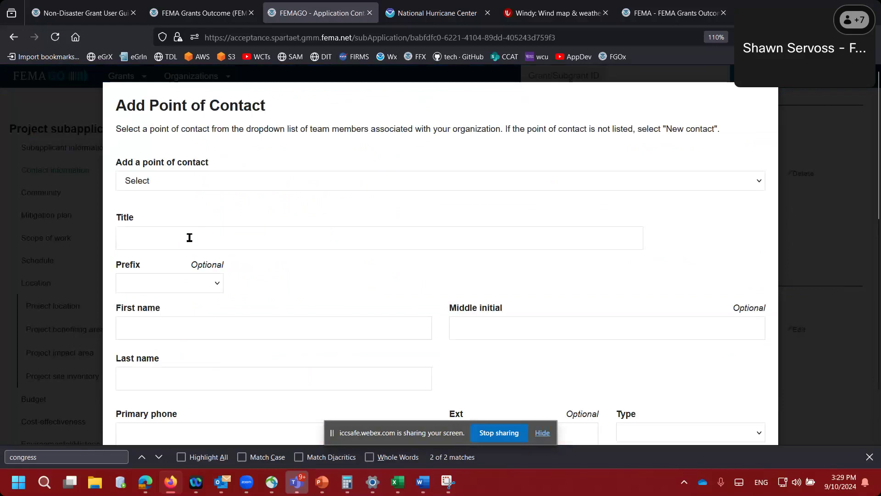
left_click(186, 181)
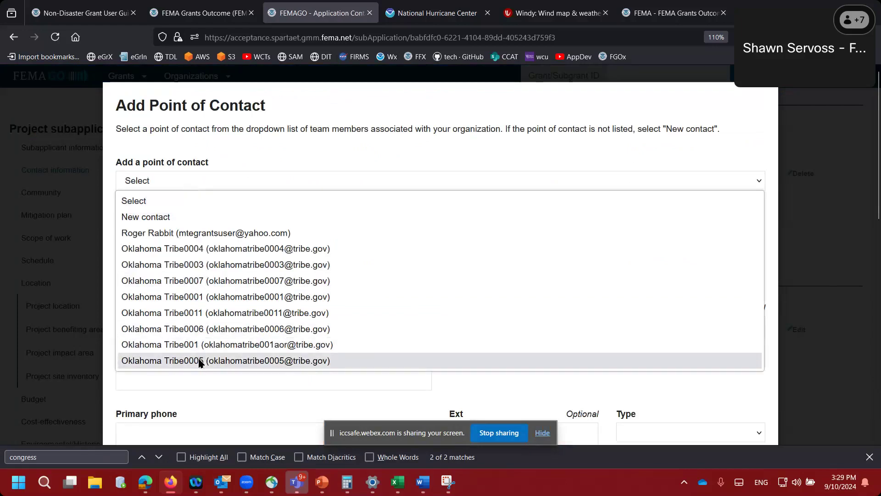
left_click(203, 345)
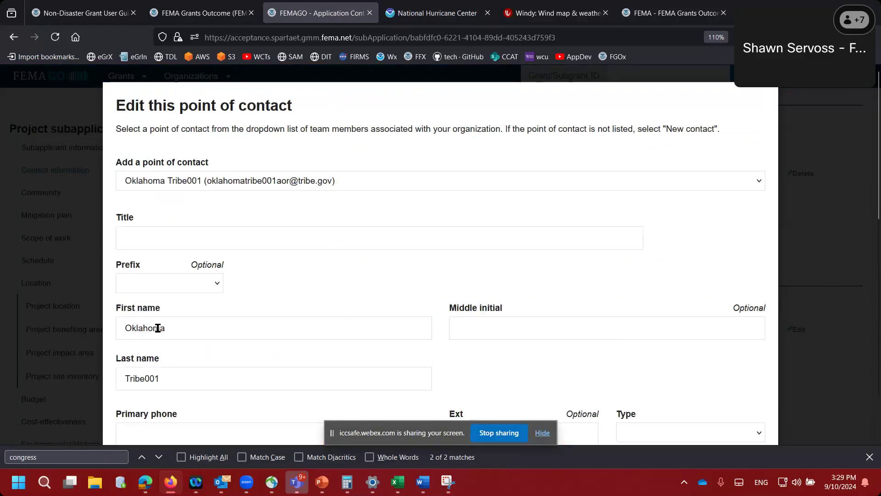
scroll(158, 330, "down", 4)
scroll(157, 329, "down", 3)
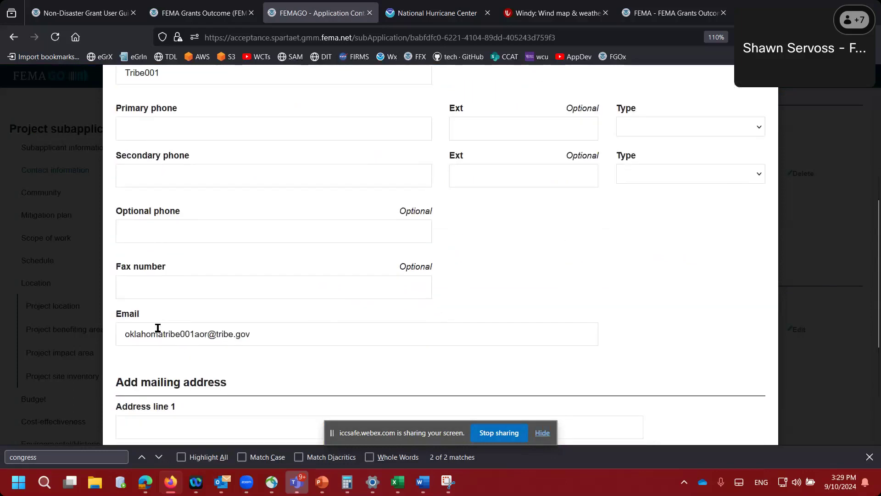
scroll(157, 327, "up", 7)
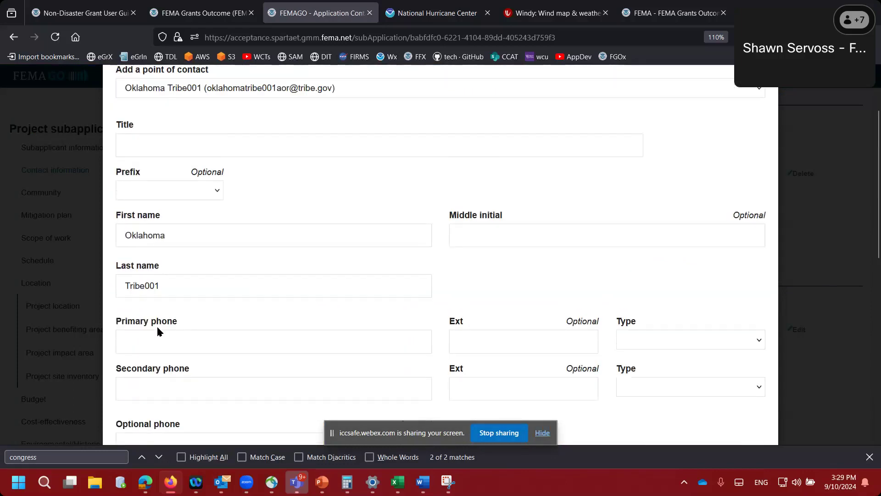
- Enter the contact's title and primary and secondary phone numbers, both typed as Mobile
left_click(175, 230)
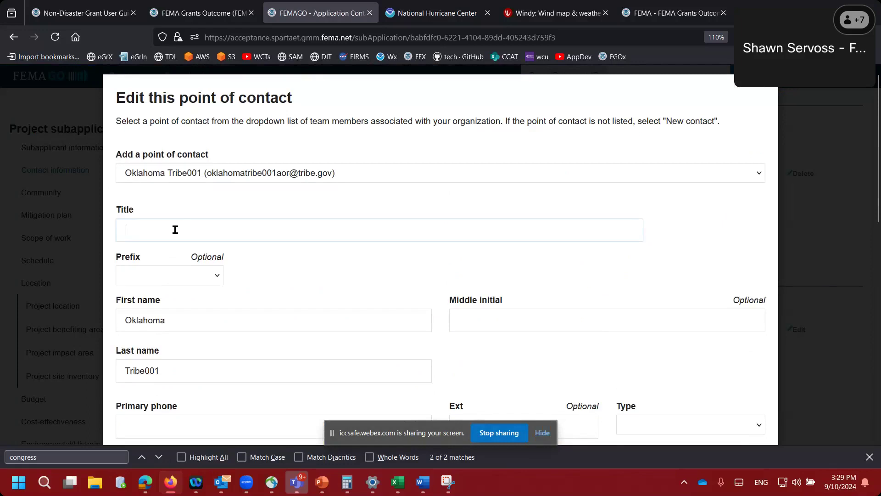
type("title")
key("Tab")
key("Tab")
key("Tab")
key("Tab")
key("Tab")
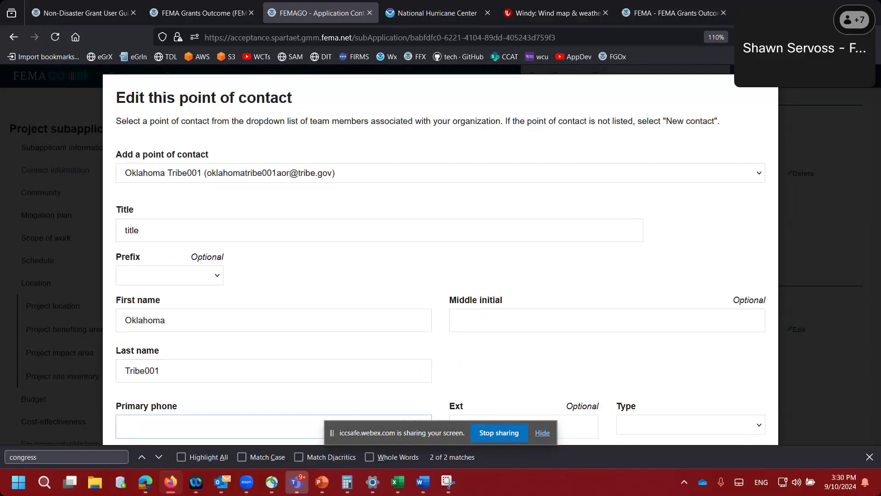
type("202555121")
key("Tab")
key("Tab")
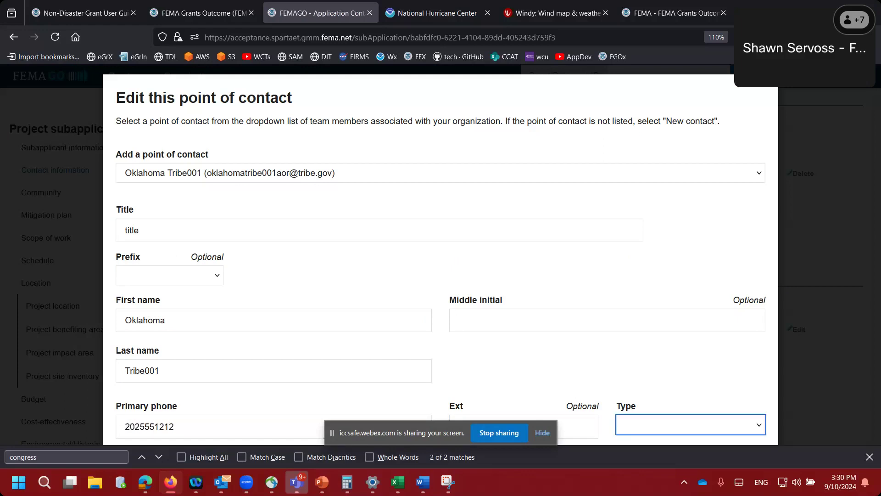
key("m")
key("Tab")
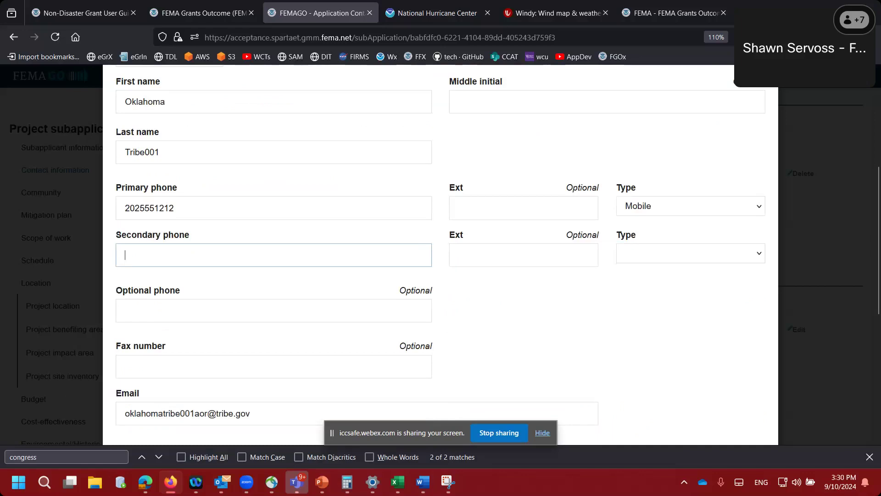
type("2025551212")
key("Tab")
key("Tab")
key("m")
- Enter the contact's mailing address with state Oklahoma, close it, and continue to Community
scroll(161, 356, "down", 3)
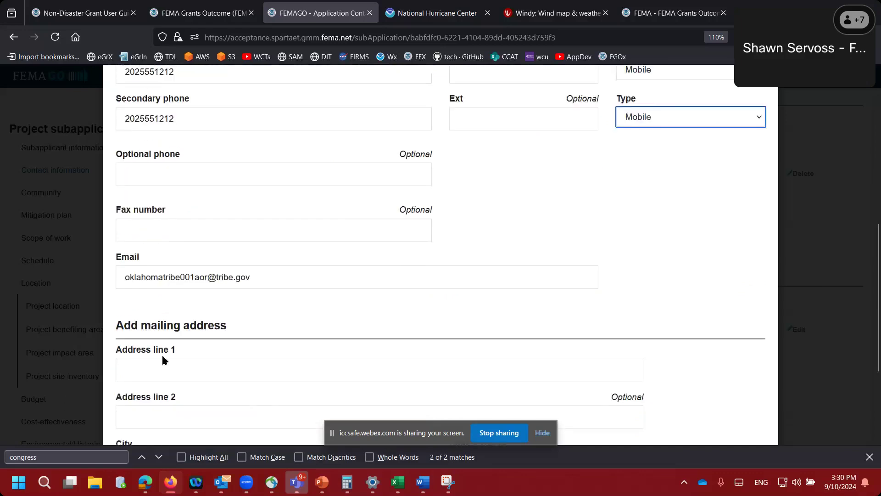
left_click(164, 359)
type("123 Mail")
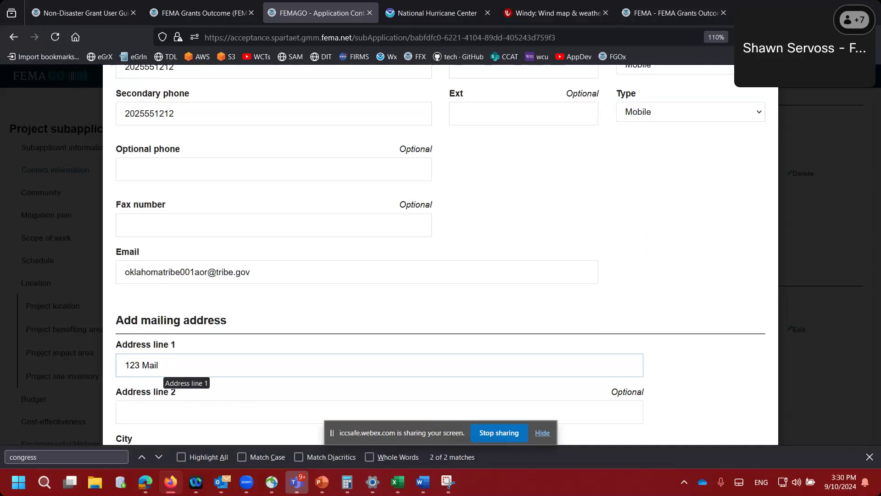
key("BackSpace")
type("n S")
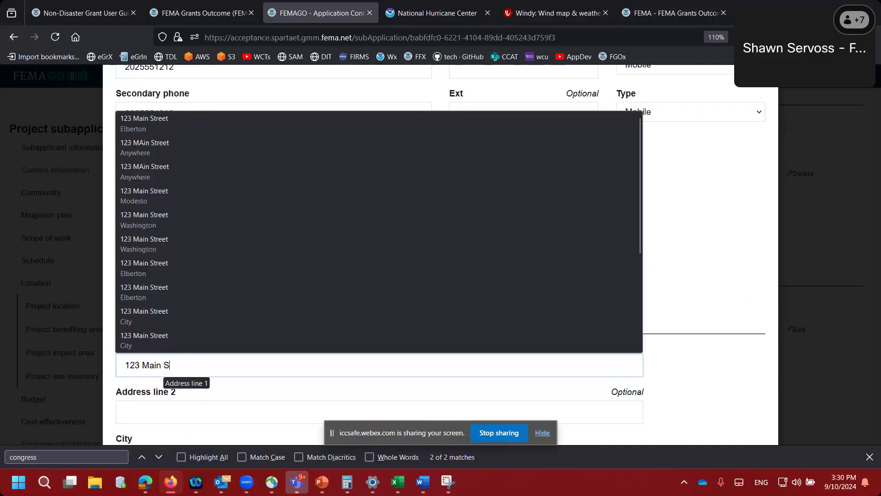
type("treet")
key("Tab")
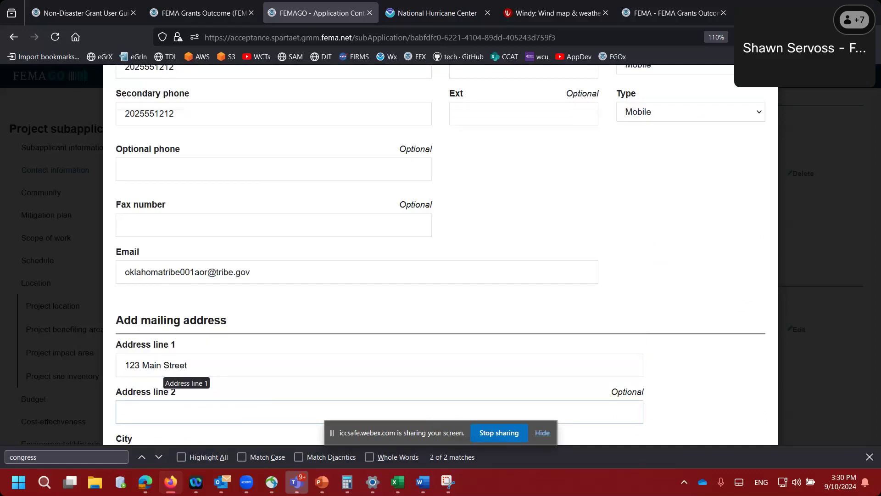
key("Tab")
type("Test")
key("Tab")
type("ok")
key("Tab")
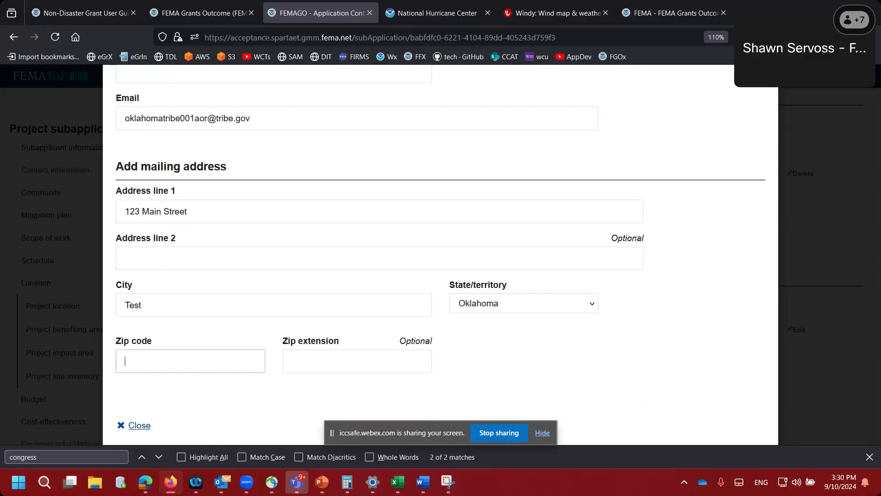
type("12345")
key("Tab")
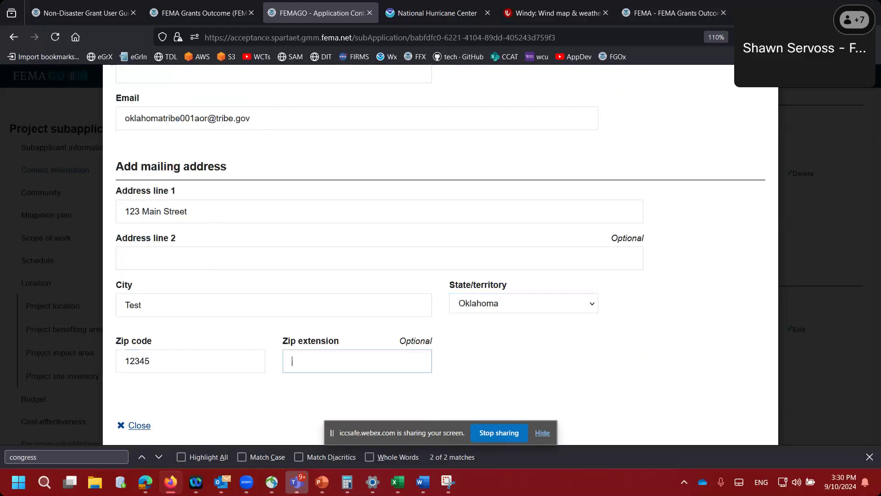
left_click(135, 423)
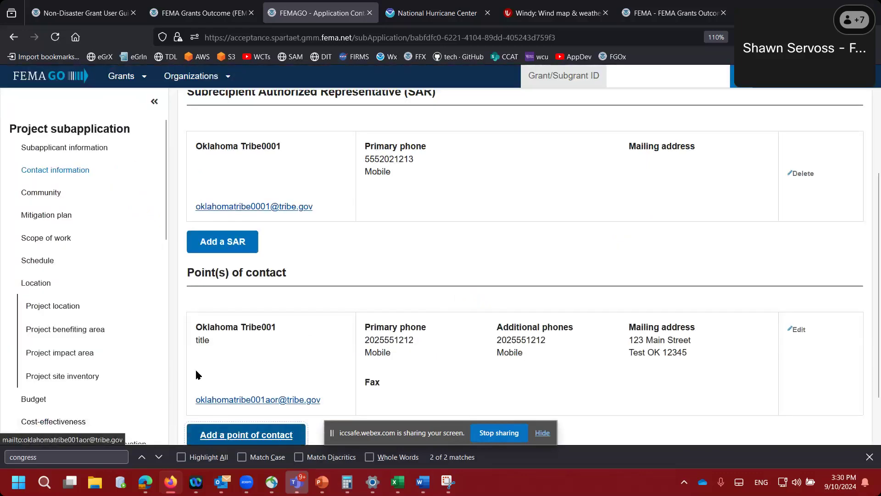
scroll(183, 352, "down", 2)
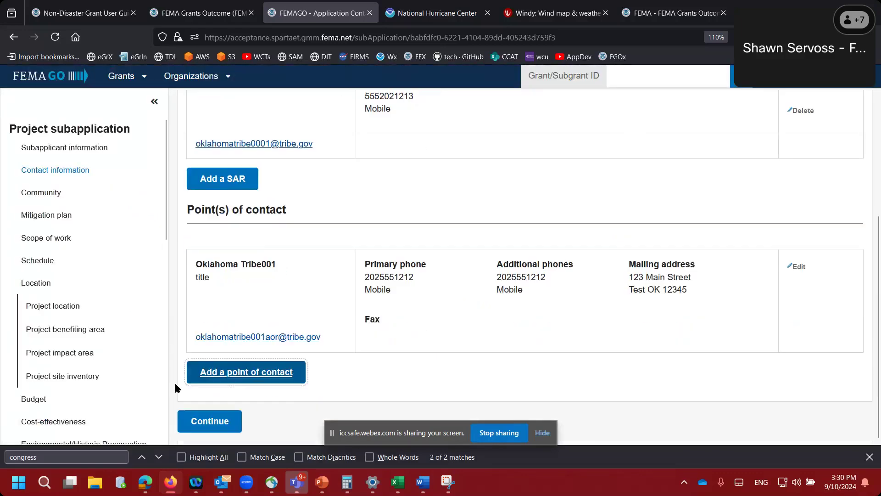
left_click(210, 425)
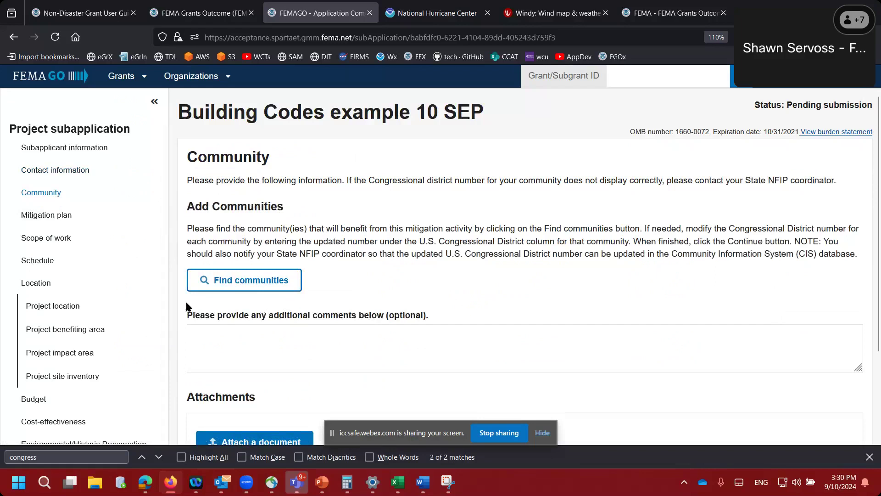
- Search Oklahoma communities and add ALFALFA COUNTY* to the subapplication
left_click(219, 282)
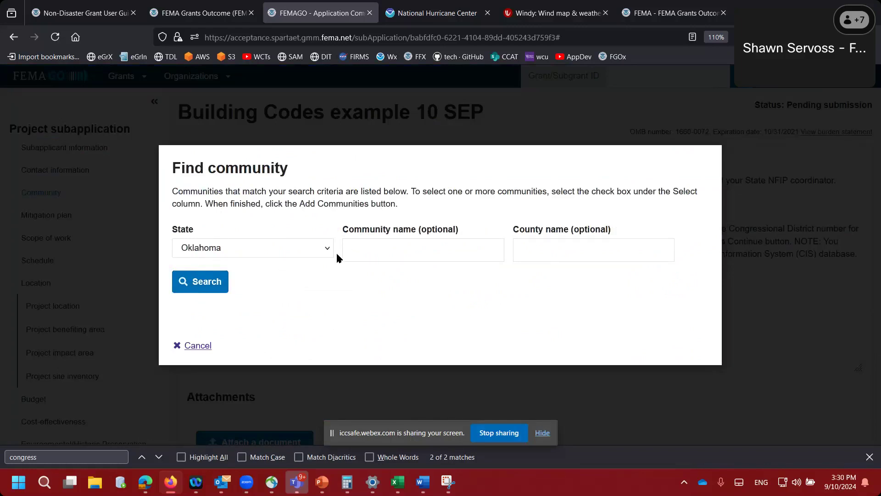
left_click(222, 284)
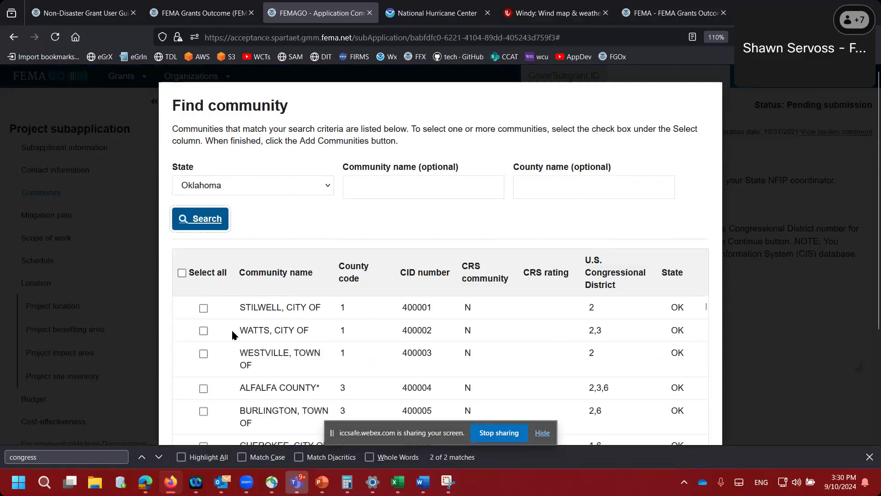
scroll(233, 335, "down", 2)
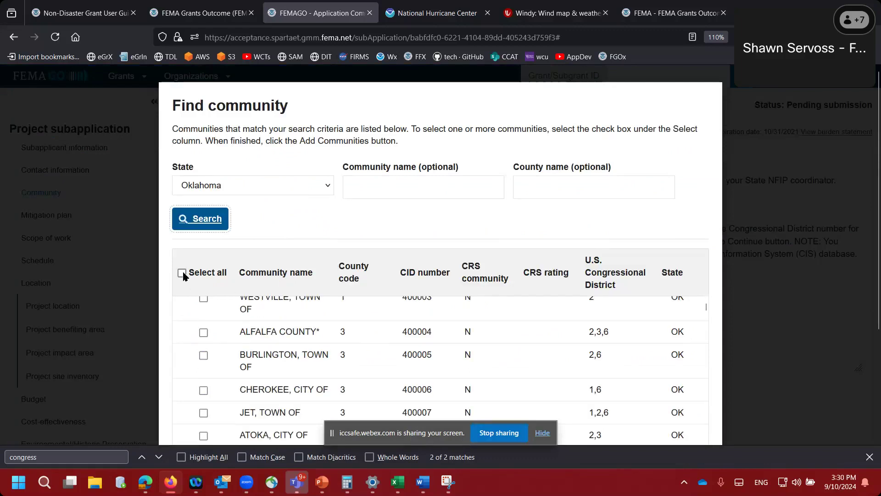
left_click(204, 333)
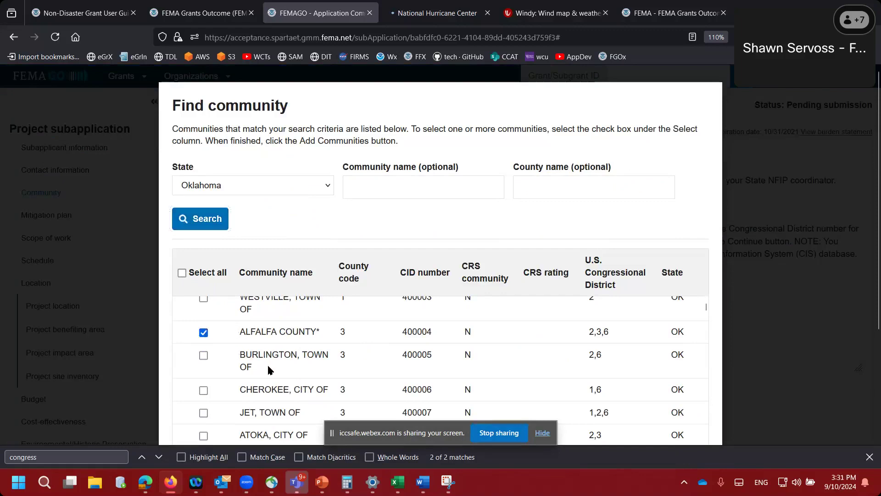
scroll(268, 365, "down", 15)
scroll(270, 365, "down", 20)
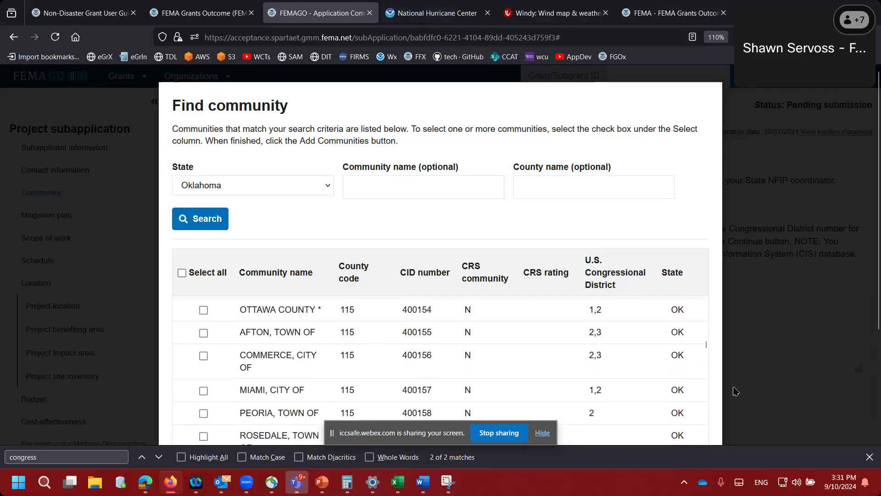
scroll(632, 388, "down", 20)
scroll(632, 388, "down", 20)
scroll(631, 389, "down", 20)
scroll(631, 389, "down", 20)
left_click(243, 359)
- Go to the Mitigation plan section
scroll(178, 355, "down", 3)
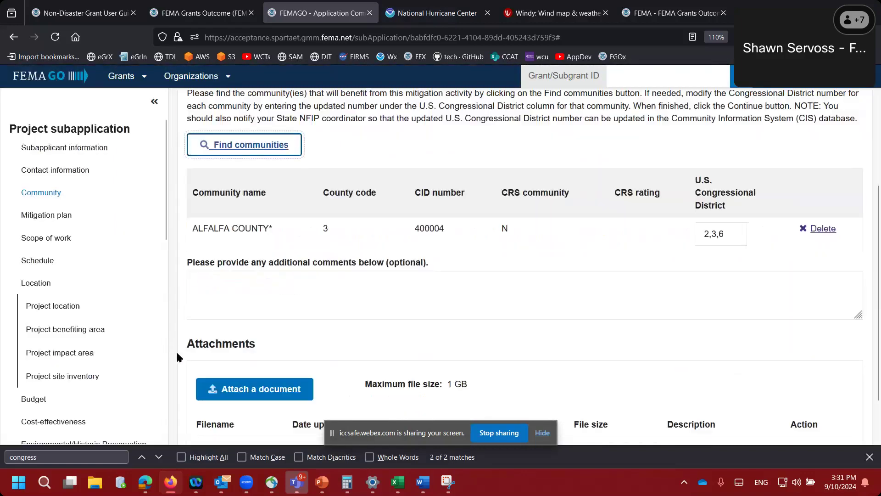
scroll(177, 357, "down", 1)
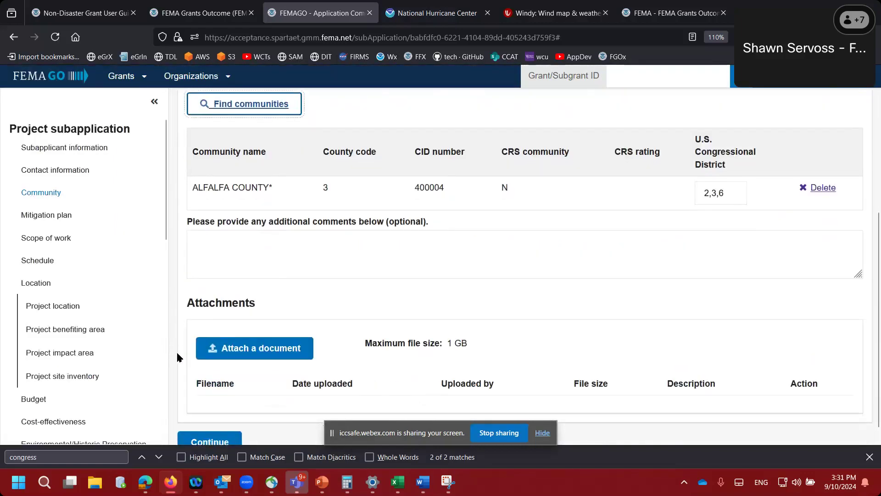
left_click(58, 215)
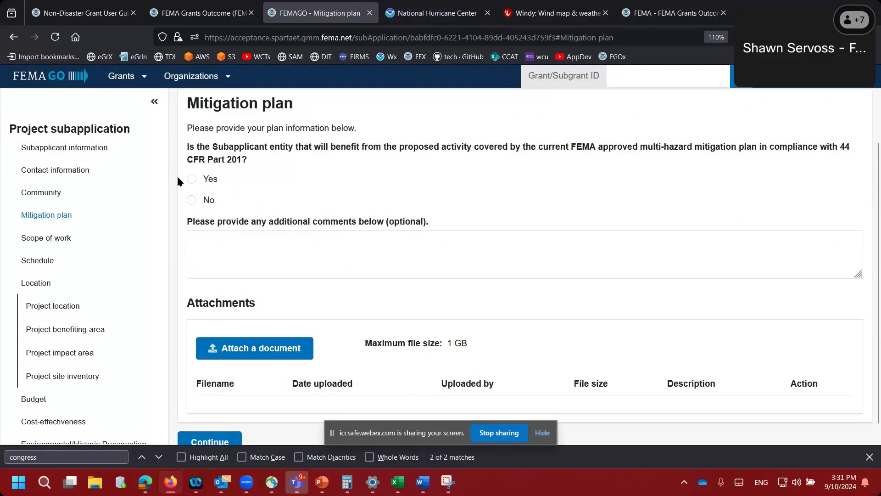
- Answer No to having a FEMA-approved mitigation plan and continue to Scope of work
left_click(192, 203)
scroll(181, 268, "down", 1)
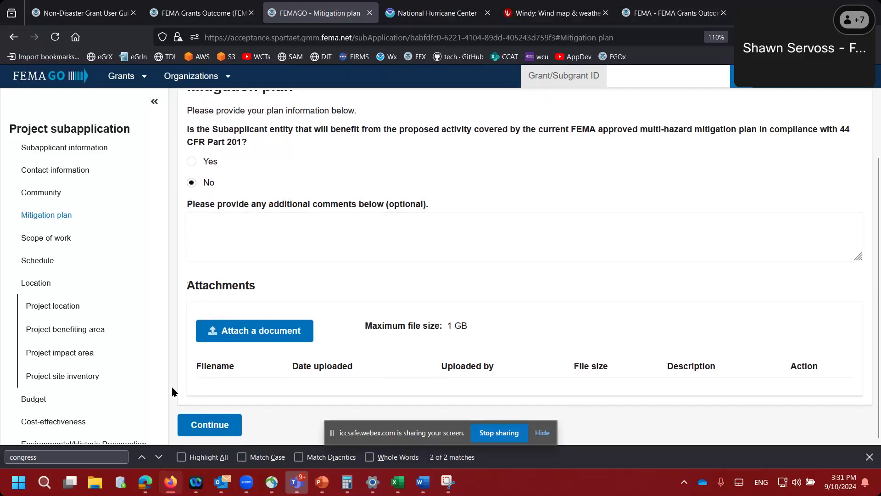
left_click(193, 425)
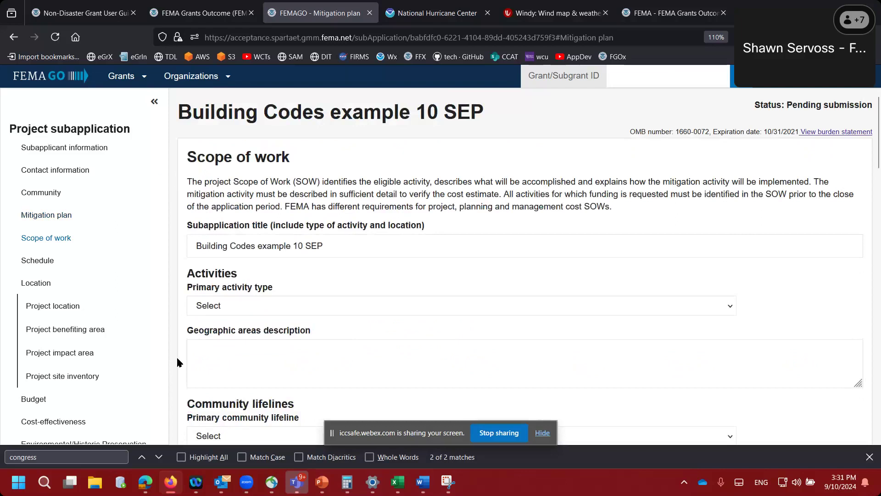
- Set the primary activity to Codes and standards, sub-activity 'Development, administration, and enforcement of new codes'
scroll(177, 350, "down", 2)
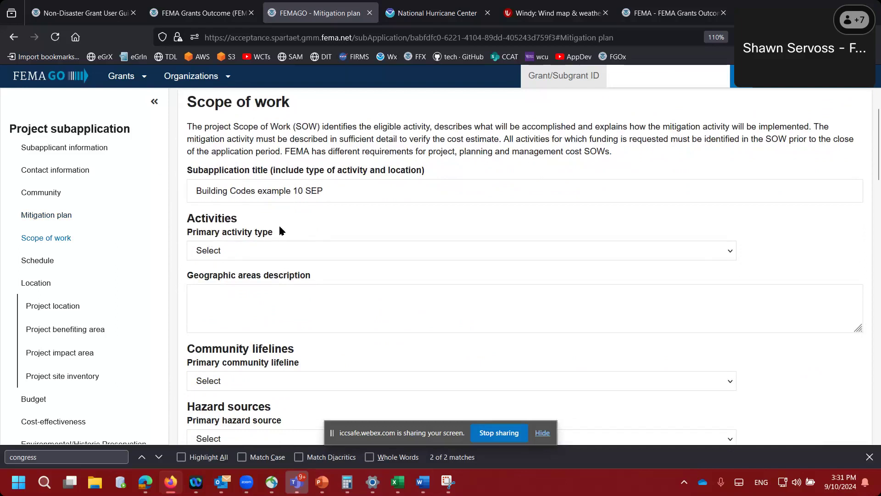
scroll(285, 219, "down", 2)
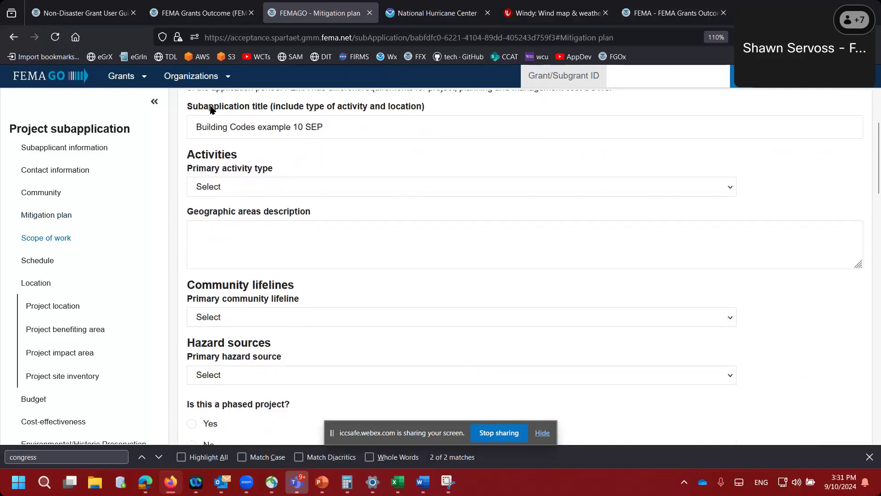
left_click(201, 127)
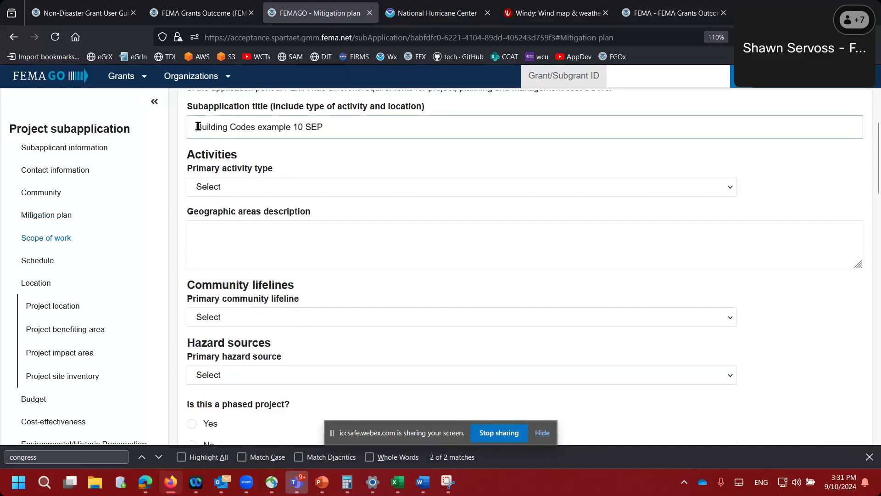
left_click(218, 190)
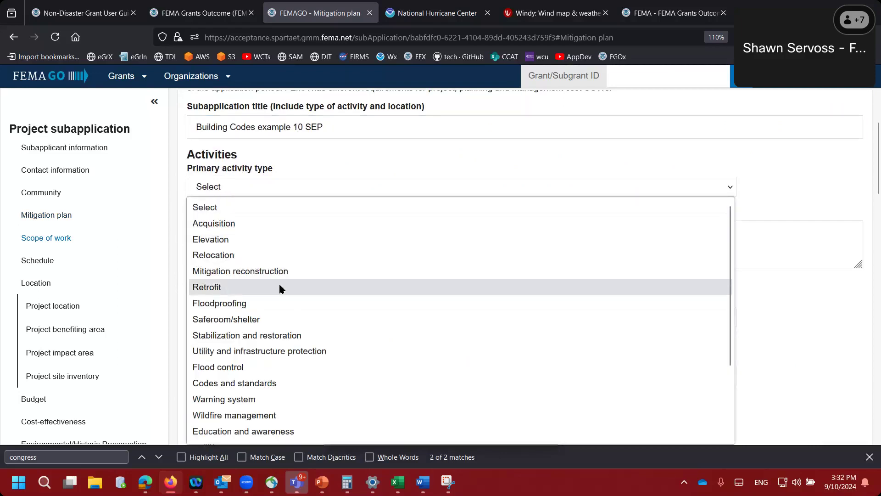
scroll(280, 288, "down", 1)
scroll(279, 285, "down", 3)
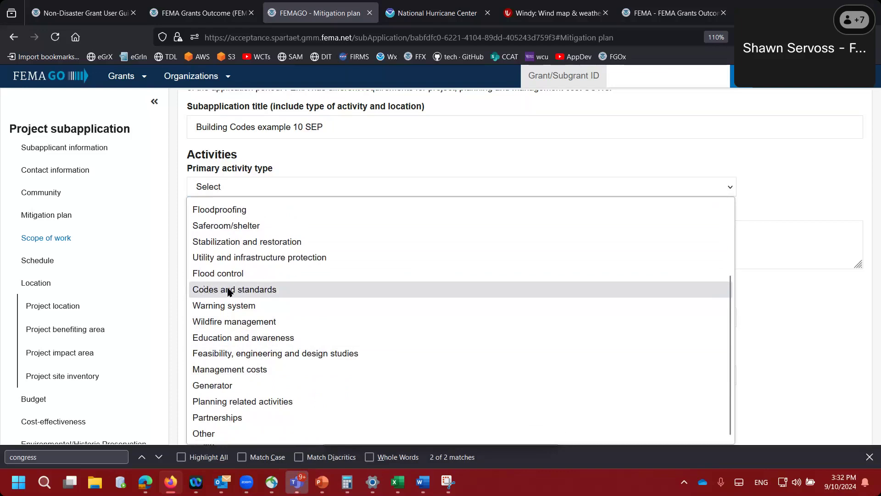
left_click(207, 290)
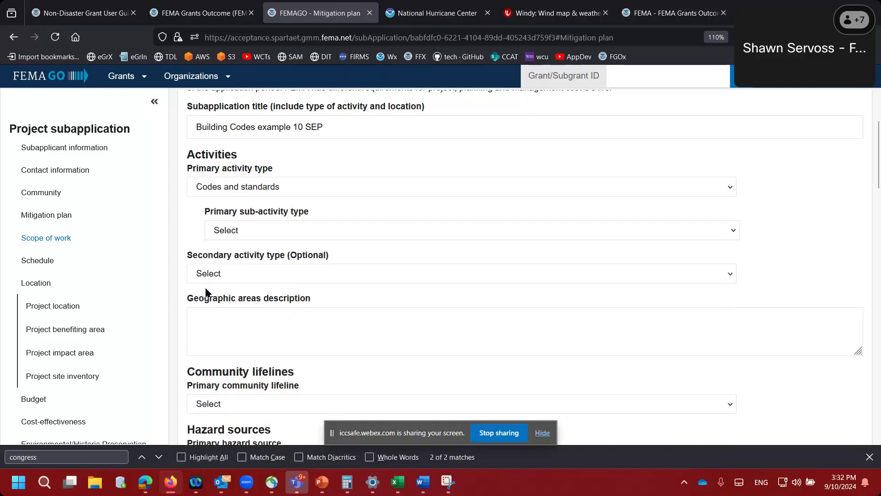
scroll(193, 248, "down", 1)
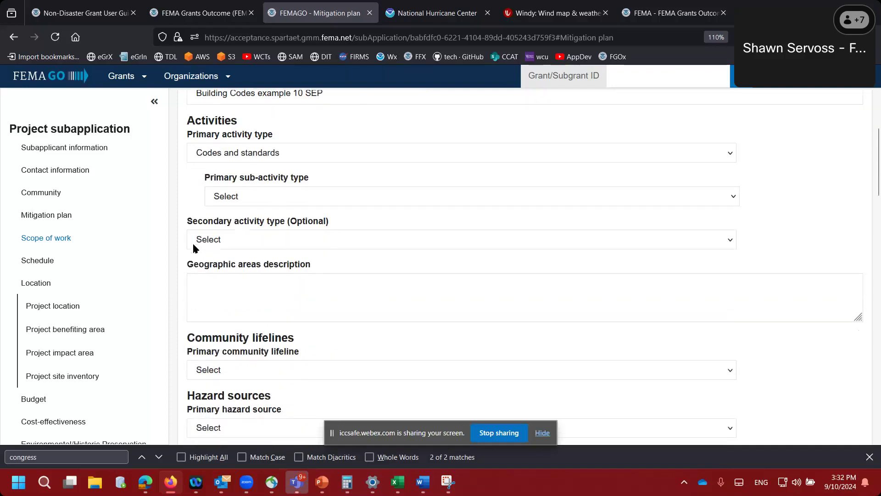
left_click(235, 198)
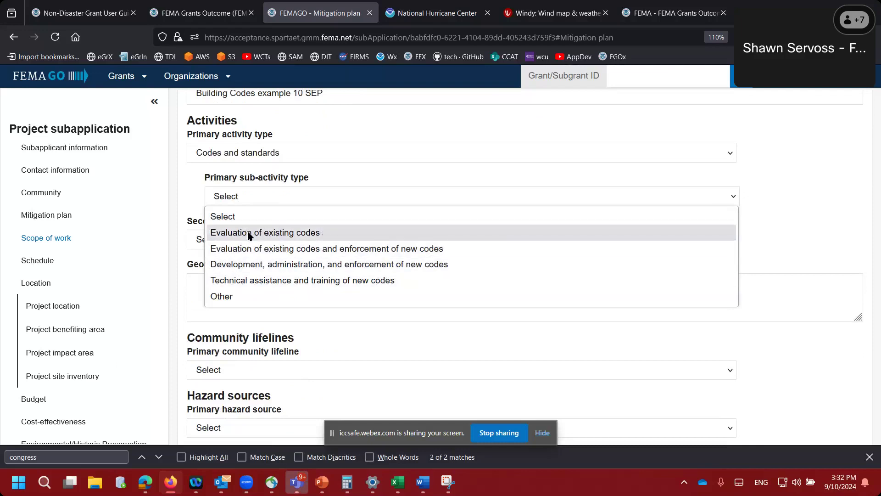
left_click(270, 267)
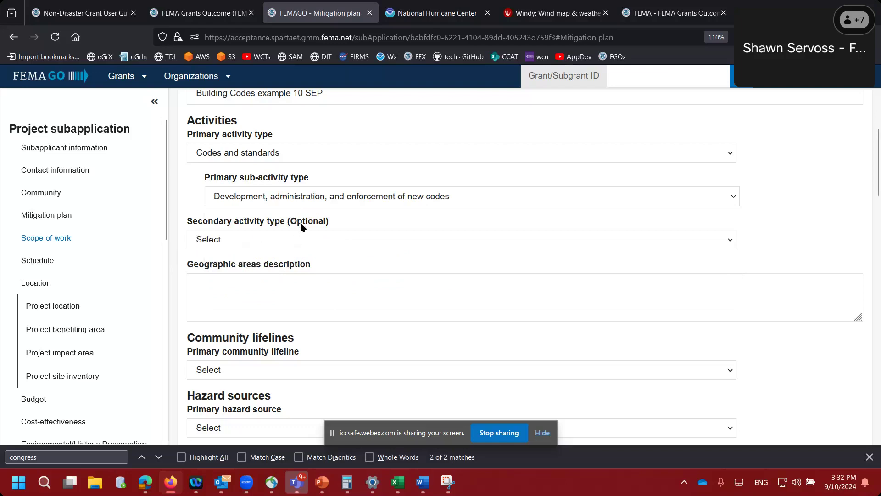
- Describe the geographic areas as 'test' and choose Safety and security as the primary community lifeline
scroll(181, 254, "down", 3)
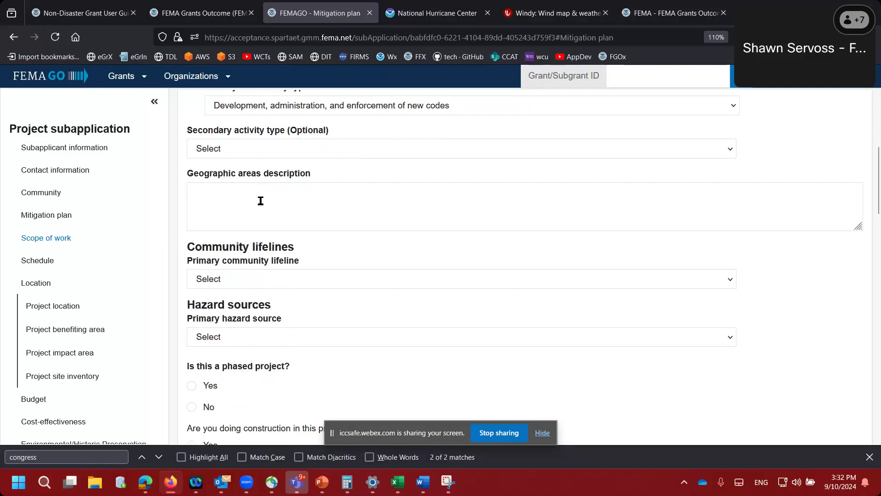
left_click(260, 200)
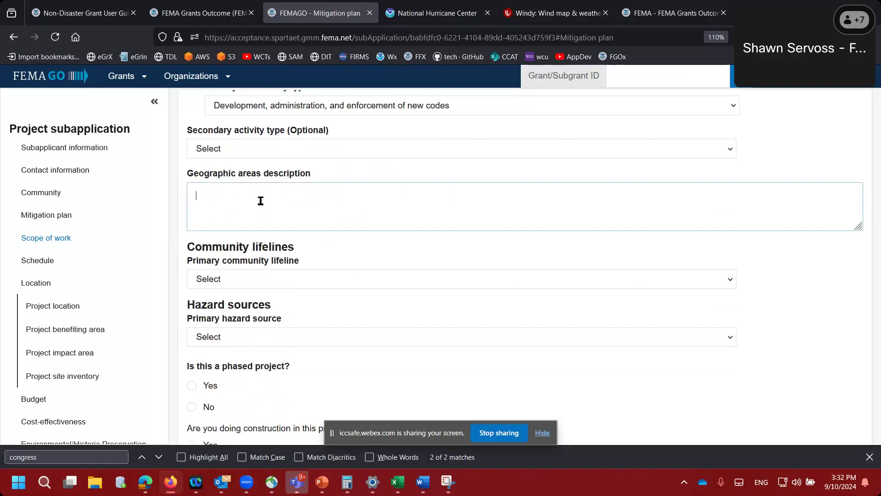
type("test")
key("Tab")
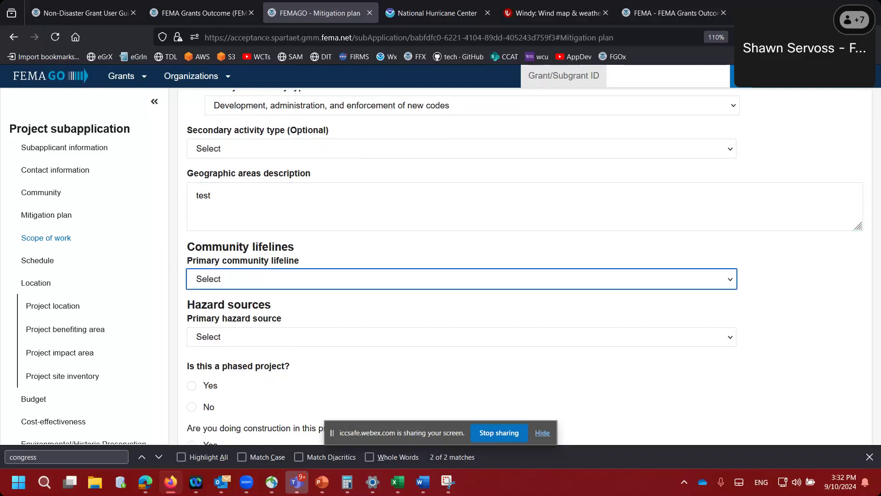
key("Down")
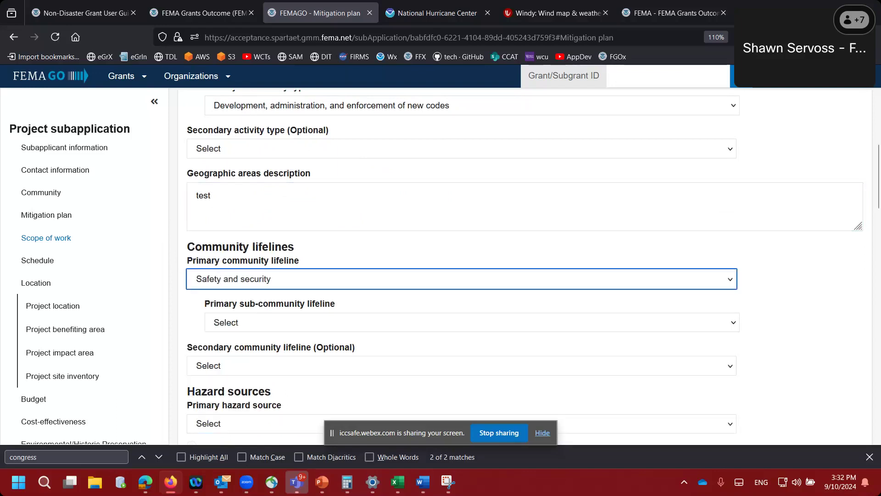
left_click(266, 281)
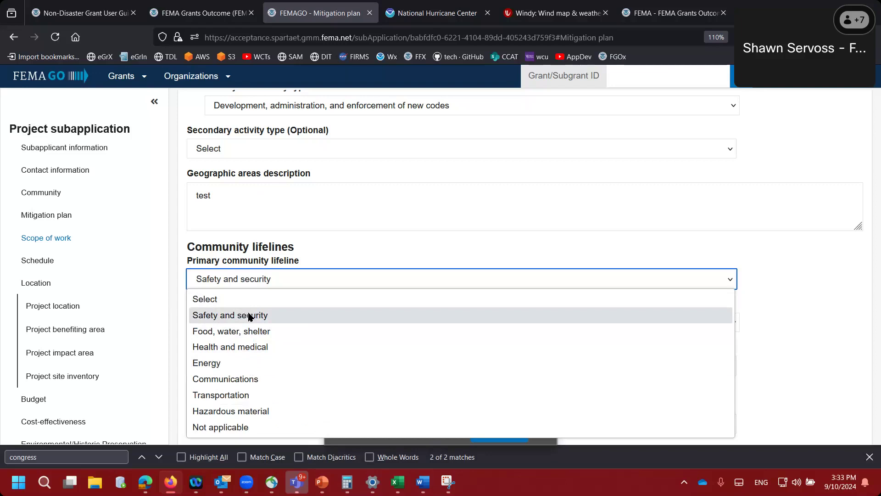
left_click(269, 319)
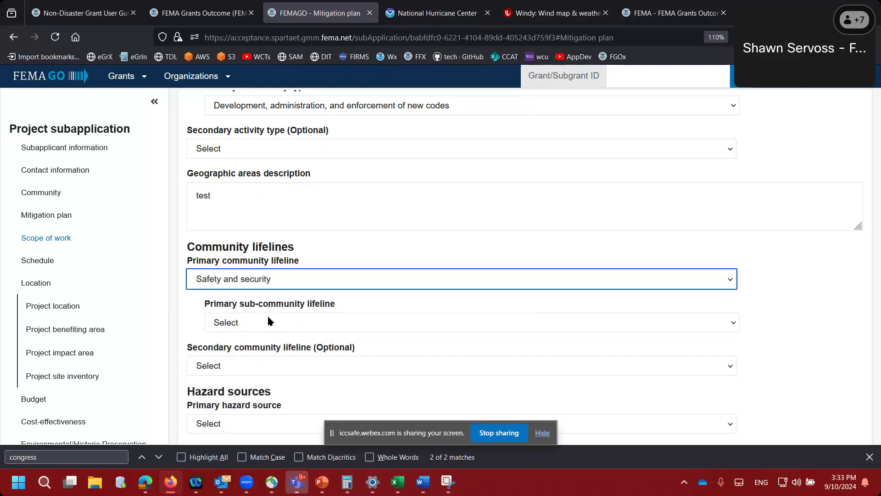
- Choose Community safety as the primary sub-community lifeline
left_click(188, 329)
scroll(188, 330, "down", 3)
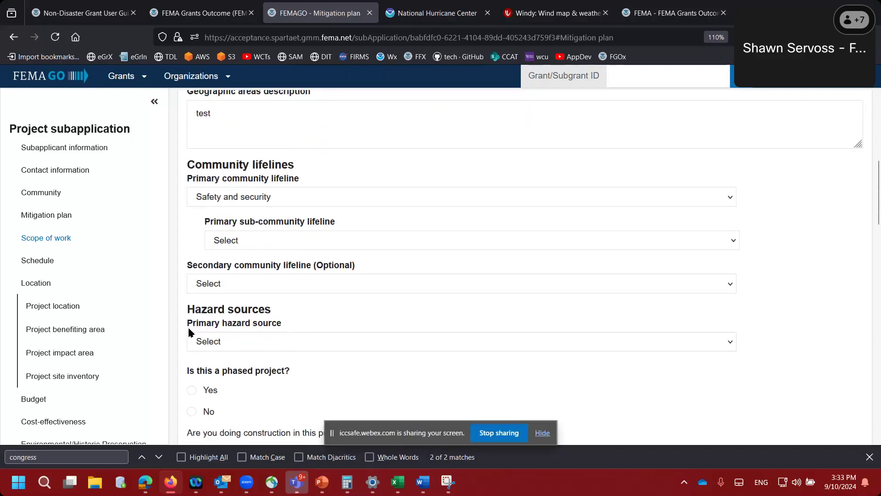
left_click(262, 202)
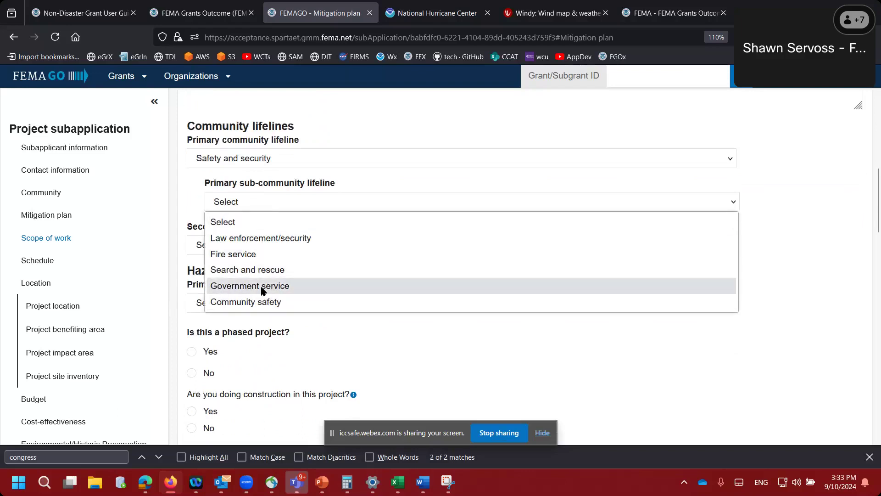
left_click(263, 302)
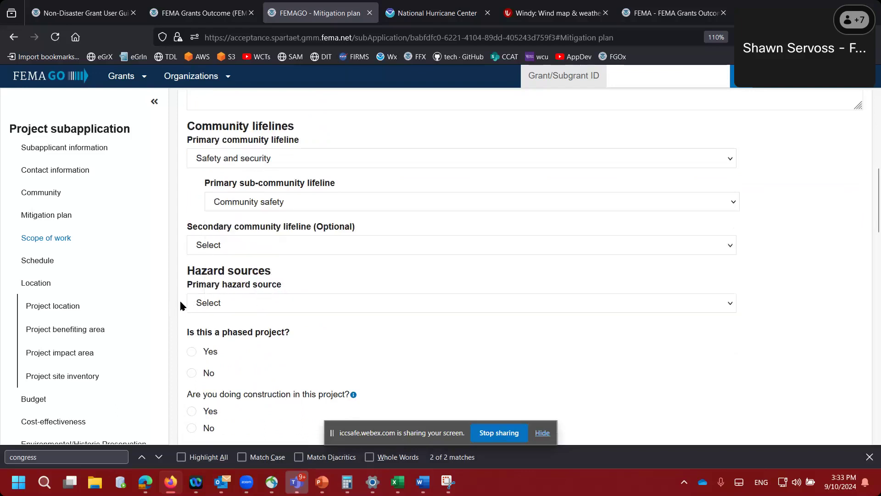
scroll(180, 303, "down", 2)
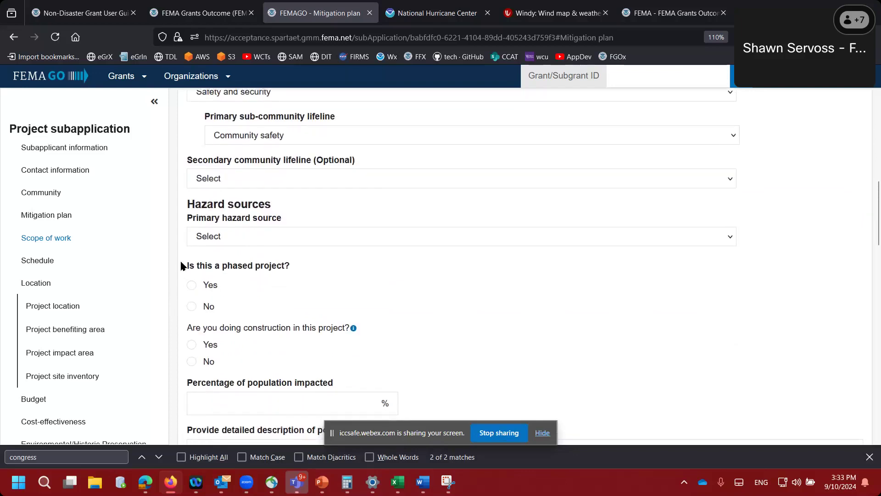
scroll(181, 266, "up", 1)
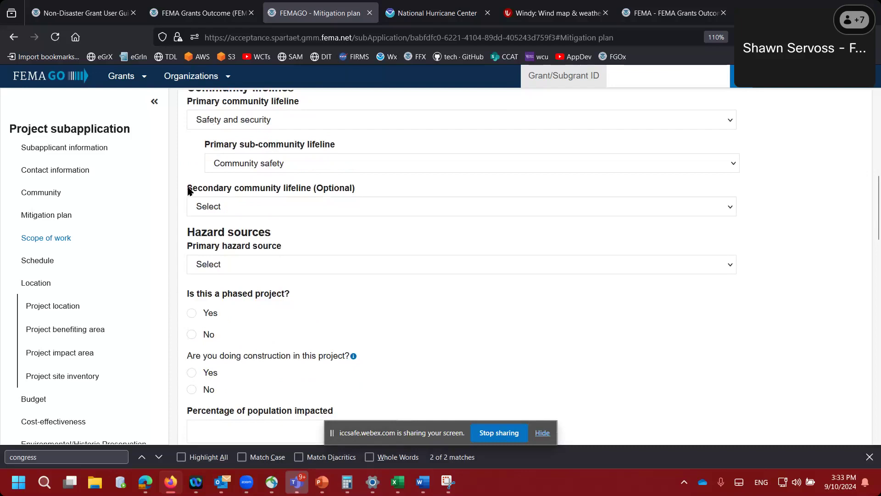
scroll(181, 266, "down", 2)
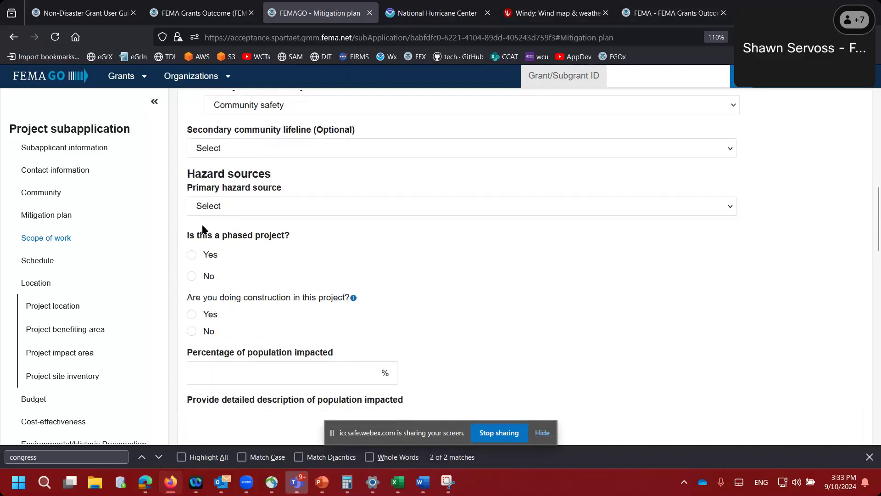
- Choose Uncategorized as the primary hazard source and enter 'zombies' as the specified hazard
left_click(223, 207)
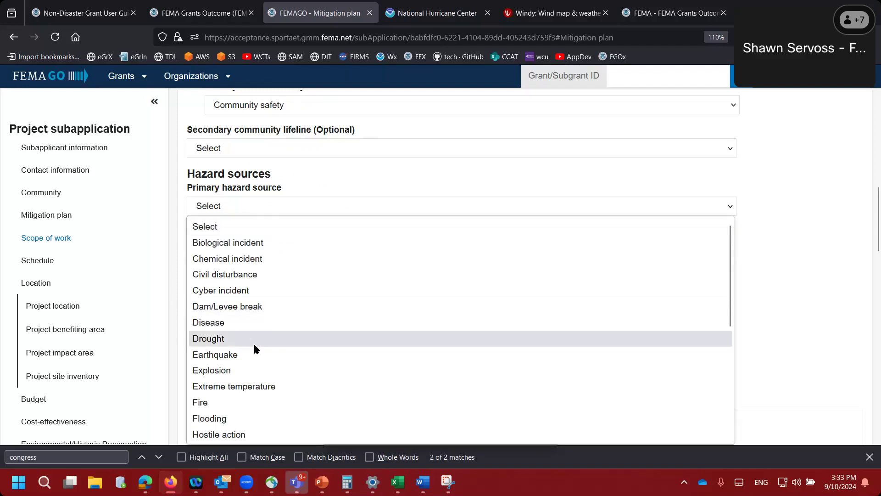
scroll(256, 346, "down", 5)
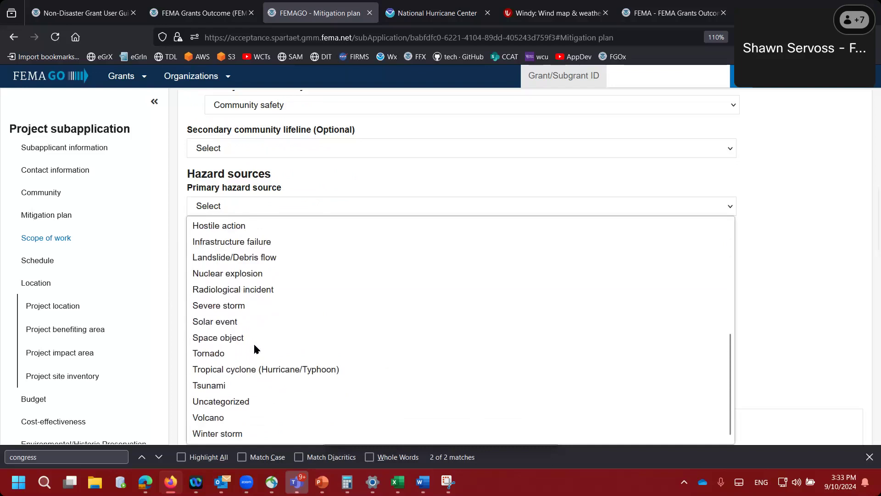
left_click(226, 402)
left_click(223, 267)
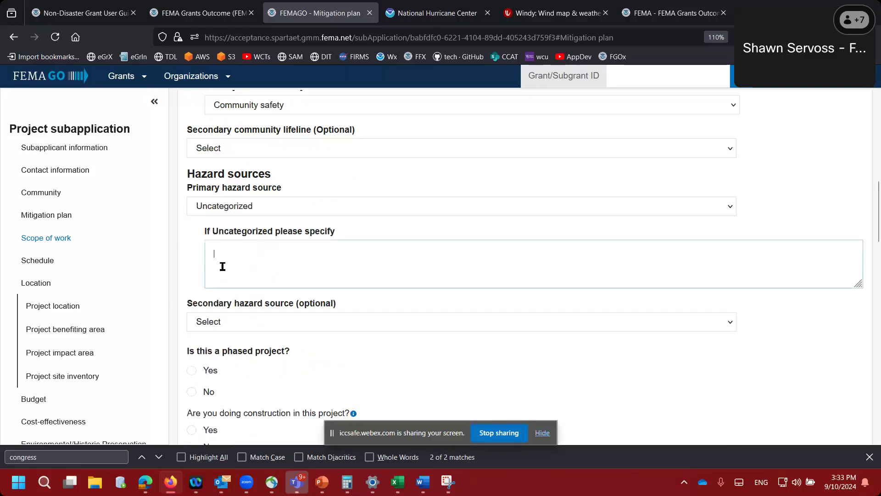
type("zombies")
left_click(179, 299)
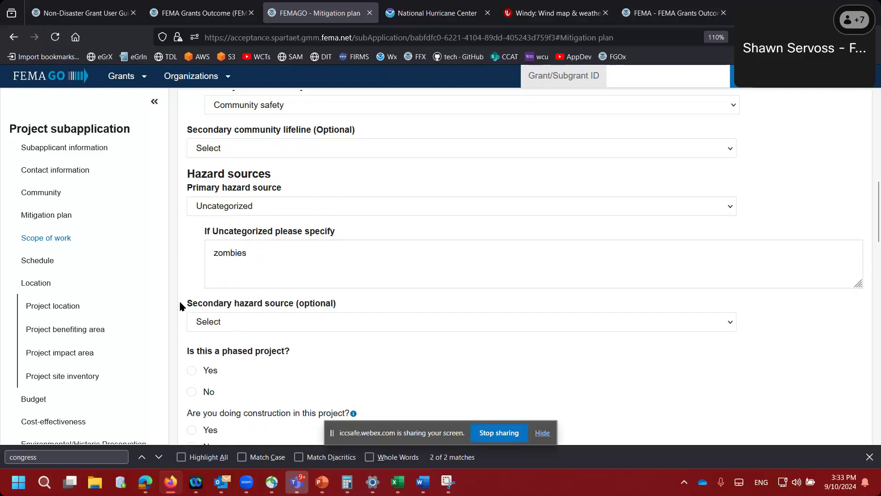
scroll(180, 302, "down", 2)
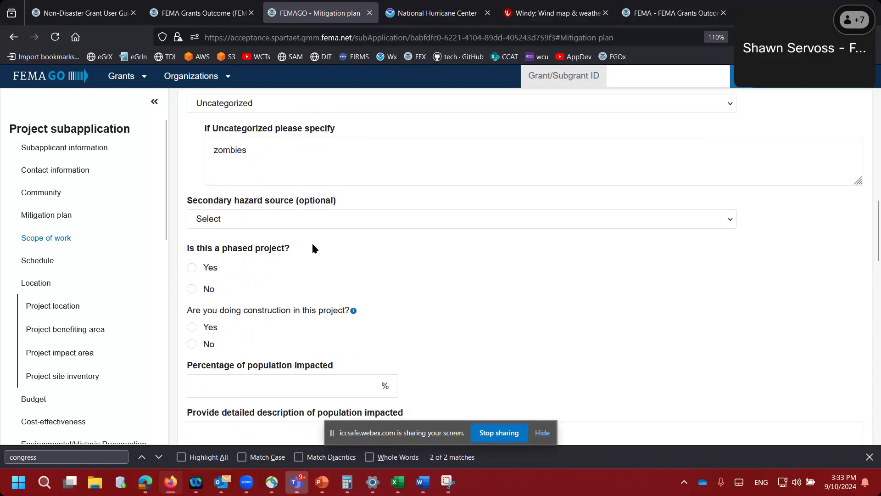
scroll(312, 245, "down", 3)
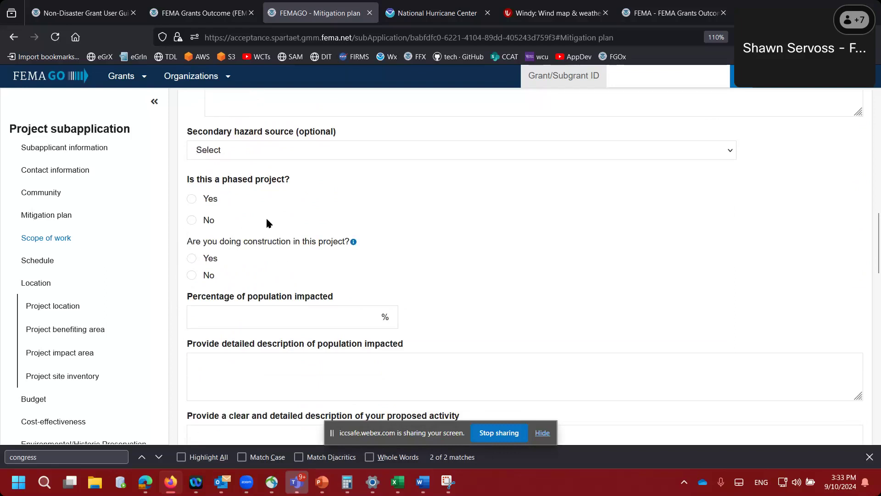
- Answer No to the phased-project and construction questions and enter 100 as the percentage of population impacted
left_click(192, 221)
left_click(193, 275)
scroll(309, 272, "down", 1)
left_click(324, 253)
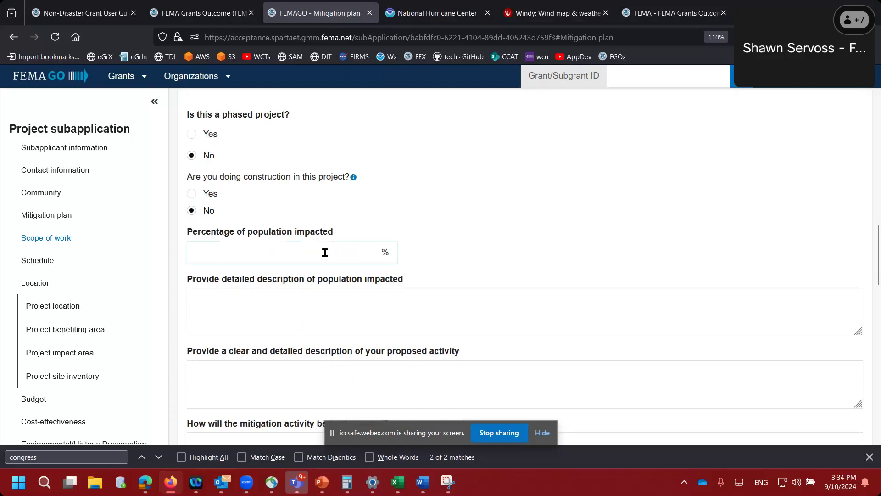
type("100")
left_click(433, 258)
scroll(433, 257, "down", 1)
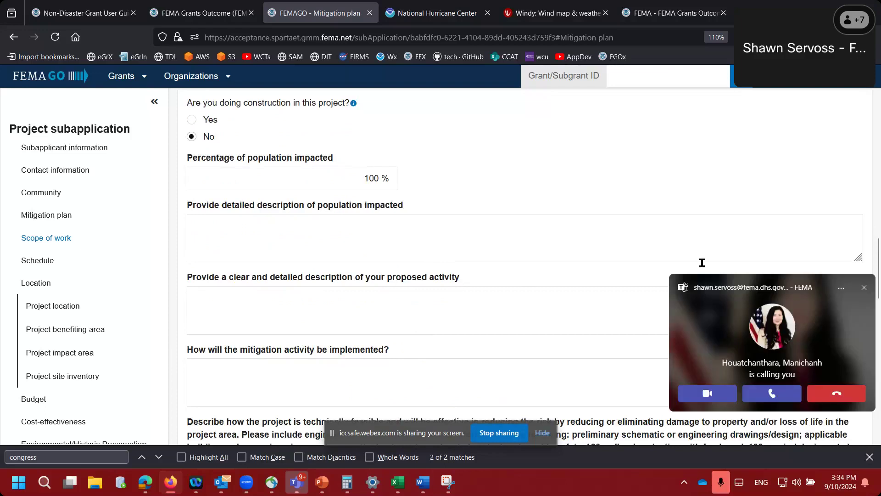
- Decline the incoming Teams call and return to the population-impacted description field
left_click(836, 393)
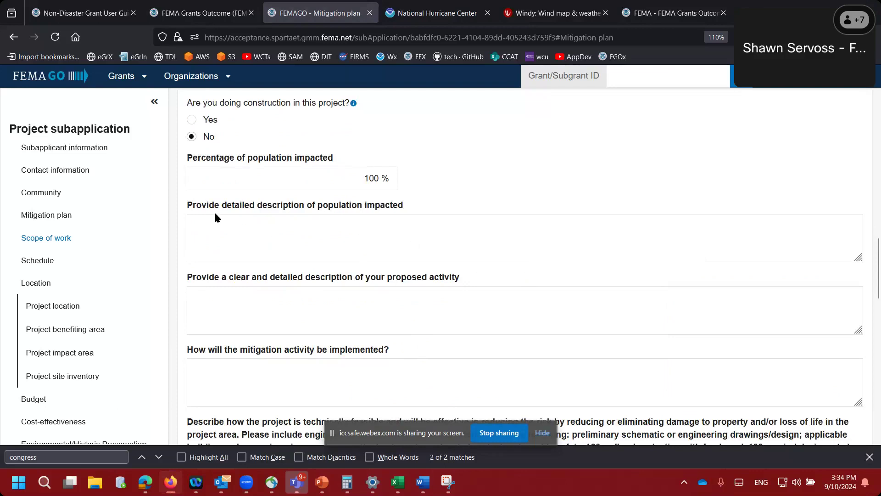
left_click(233, 242)
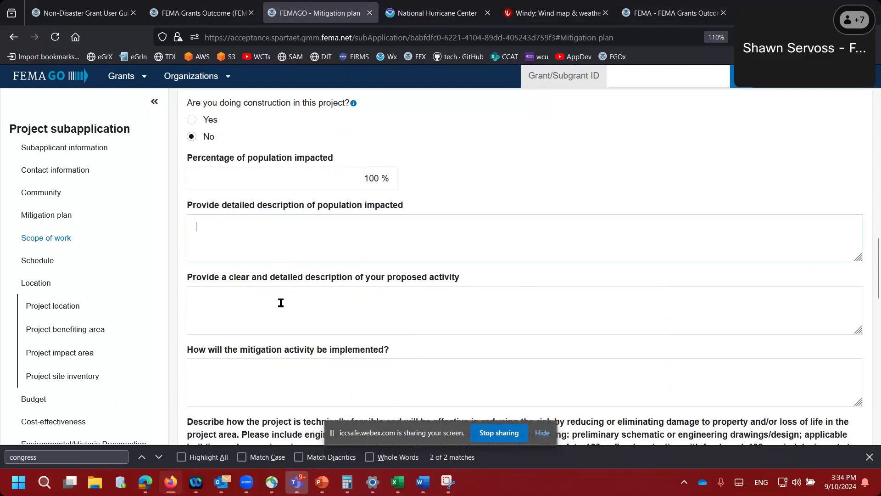
scroll(187, 310, "down", 2)
scroll(188, 312, "down", 2)
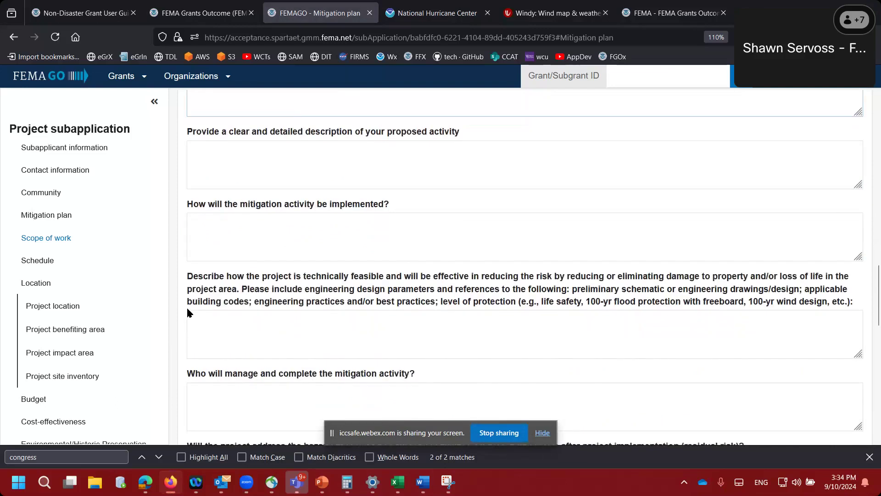
scroll(188, 366, "down", 2)
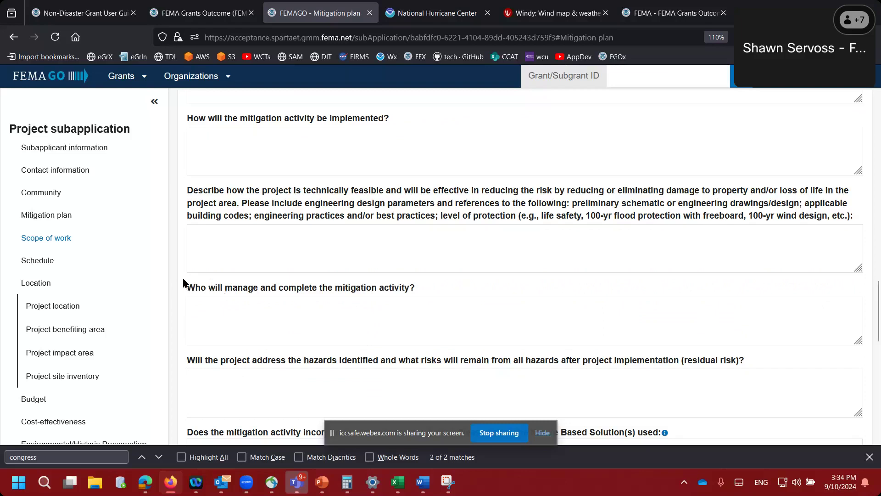
key("shift+Tab")
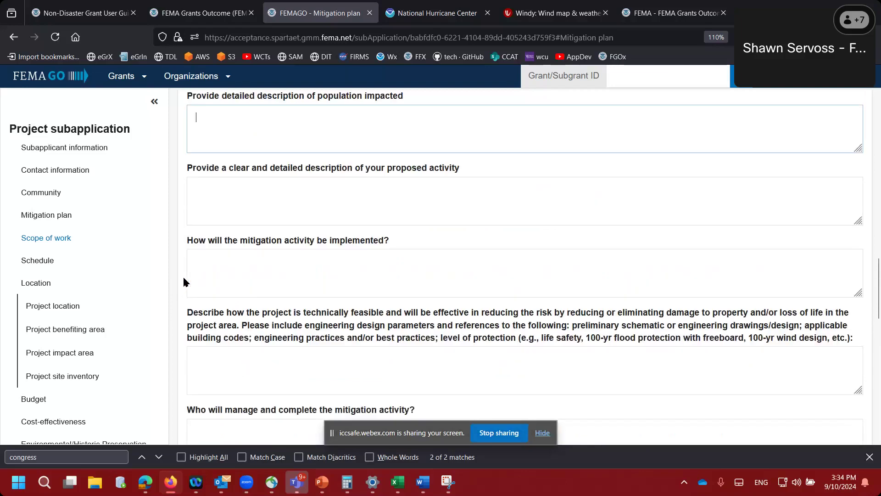
- Enter 'test' for population impacted, proposed activity, implementation, technical feasibility, management and residual risk
scroll(188, 238, "down", 9)
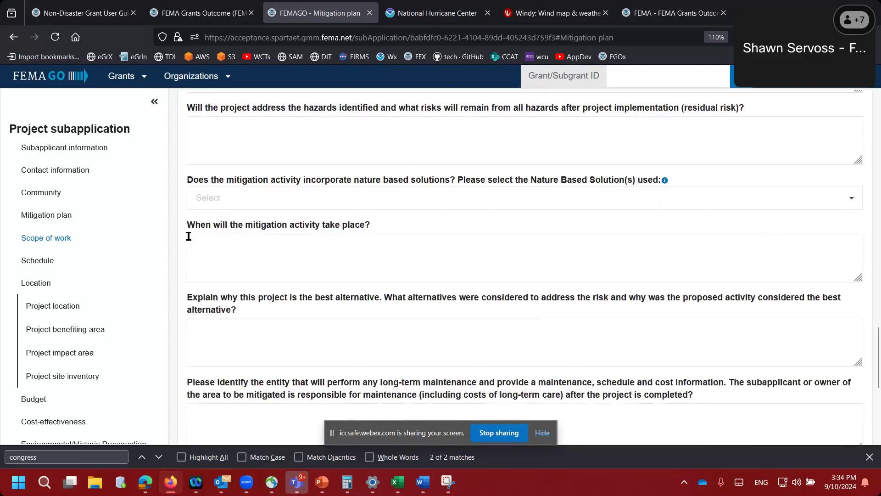
scroll(181, 266, "down", 2)
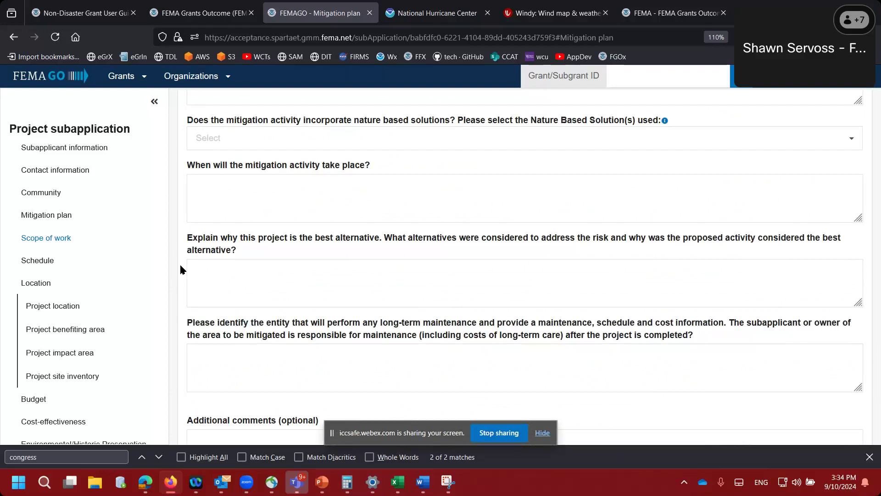
scroll(180, 263, "up", 10)
scroll(179, 219, "up", 6)
left_click(232, 201)
type("tes")
key("Tab")
type("test")
key("Tab")
type("test")
key("Tab")
type("test")
key("Tab")
type("test")
key("Tab")
type("test")
- Add Coral reefs as a nature-based solution and answer timing, best alternative and long-term maintenance with 'test'
key("Tab")
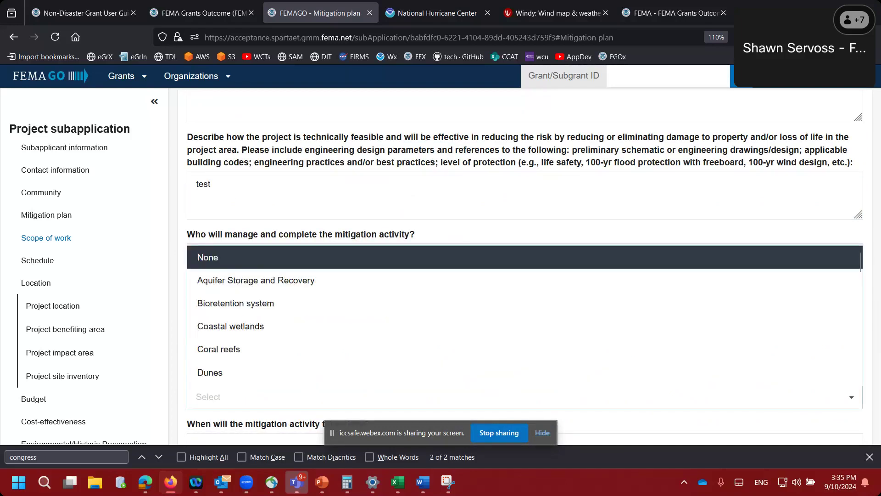
left_click(228, 349)
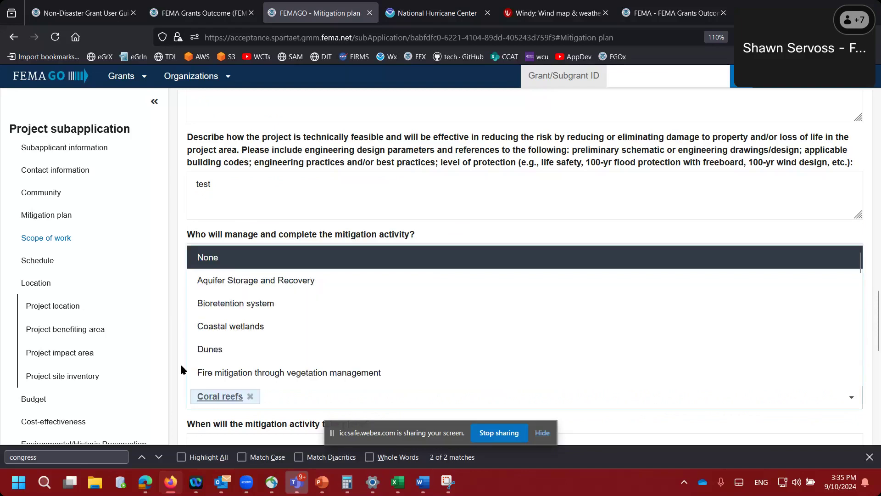
scroll(181, 363, "down", 3)
left_click(225, 296)
type("te")
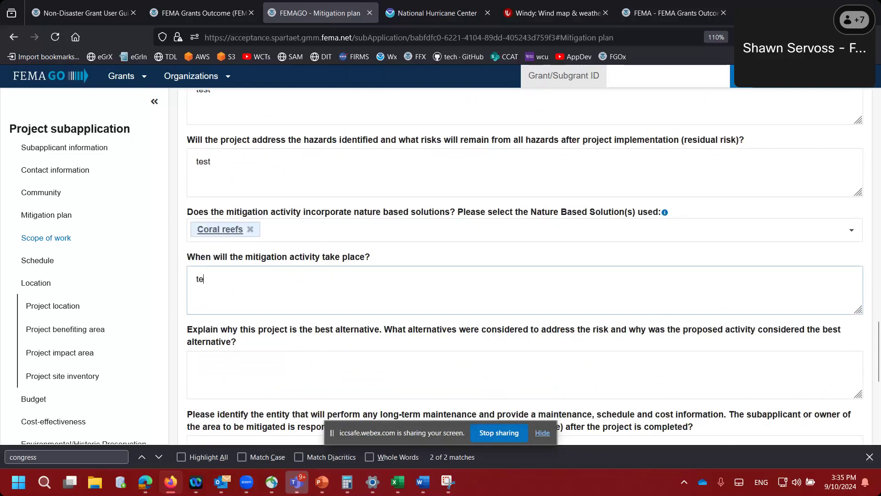
type("st")
key("Tab")
type("test")
key("Tab")
type("tes")
left_click(182, 343)
scroll(183, 343, "down", 3)
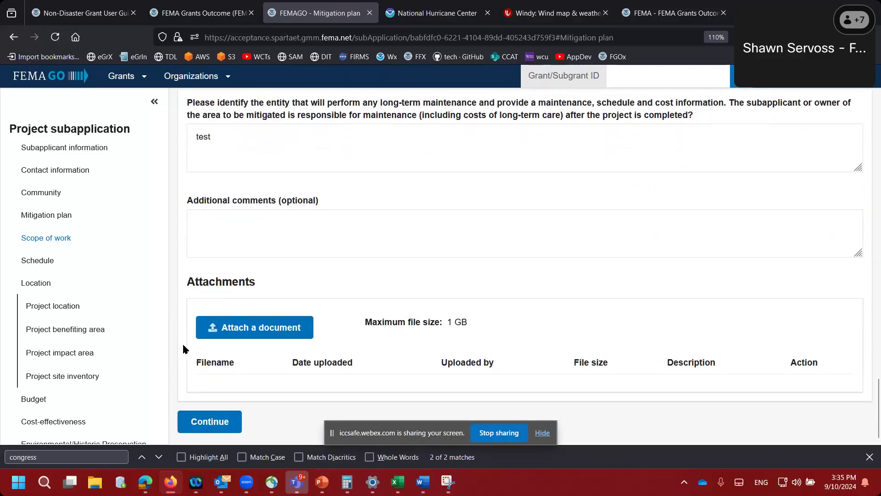
- Add schedule task 'task number one', description 'test', starting month 1 with 12-month duration
left_click(205, 422)
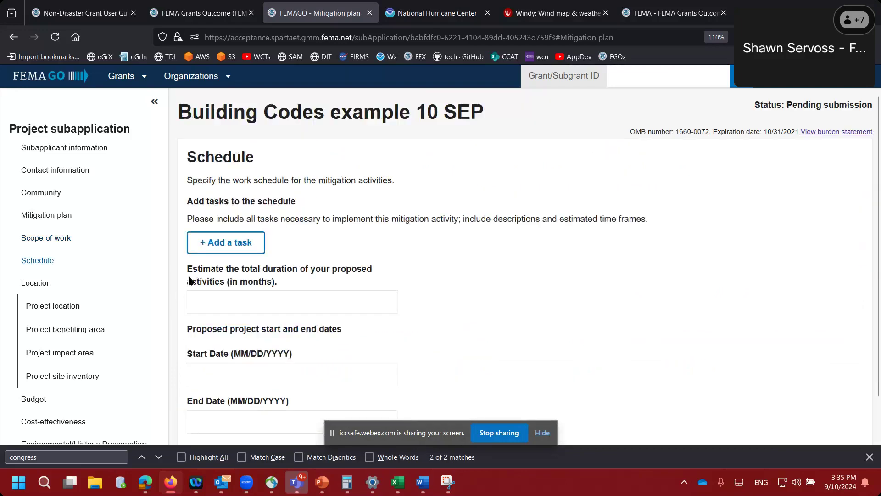
left_click(221, 245)
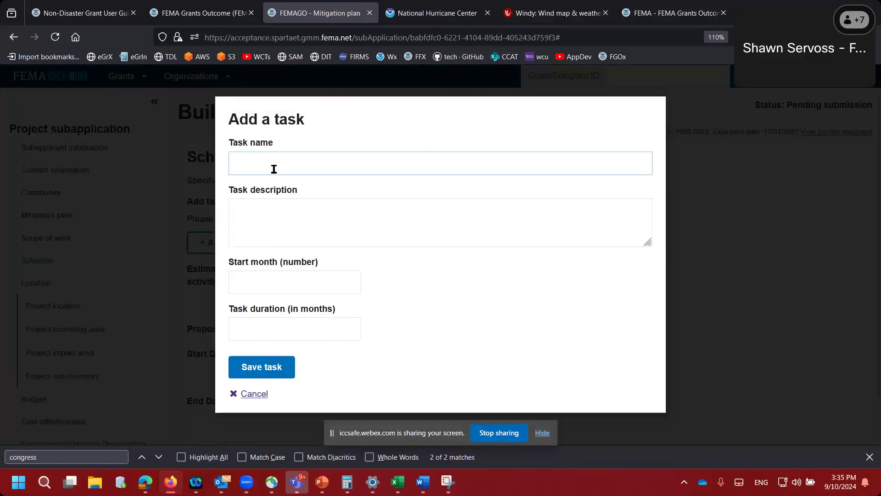
type("task")
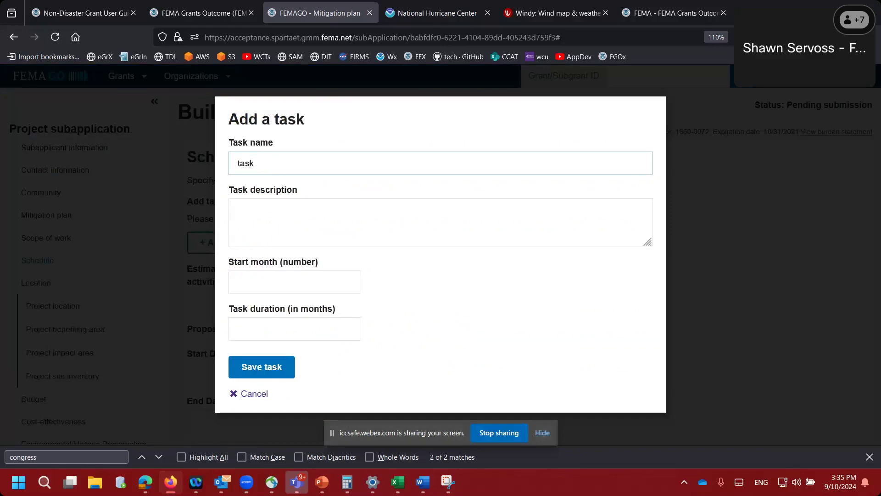
type(" number one")
key("Tab")
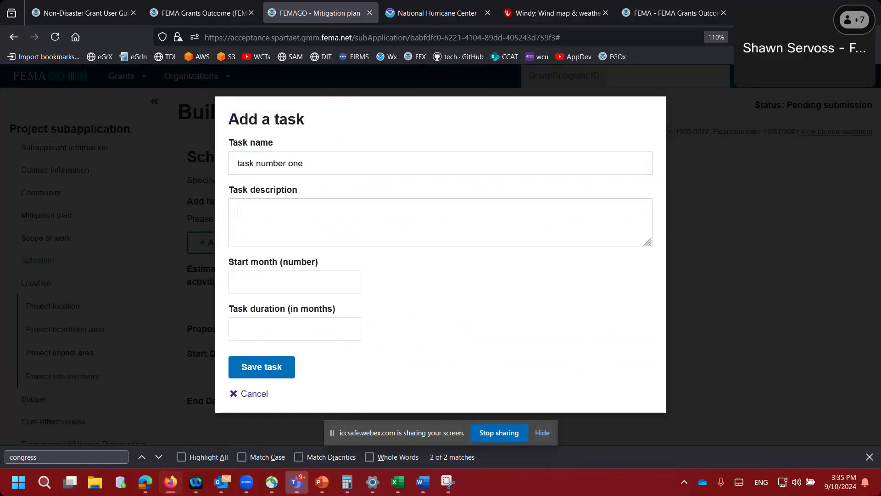
type("test")
key("Tab")
type("1")
key("Tab")
type("12")
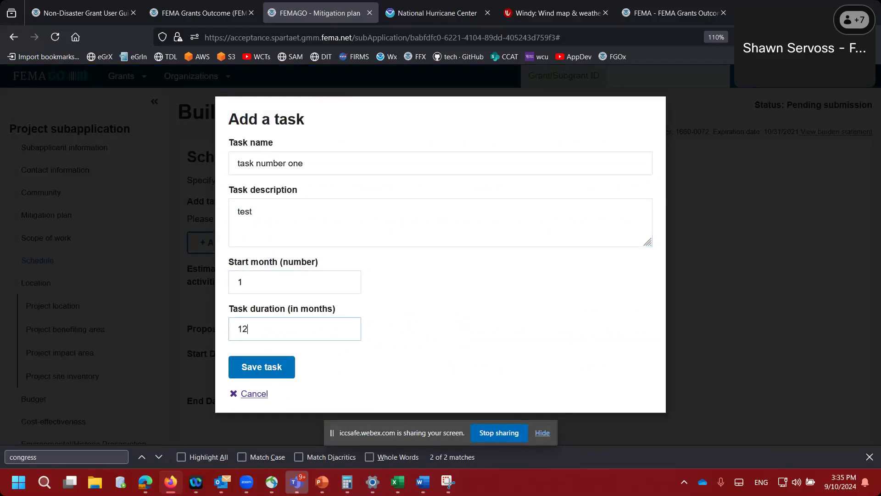
key("Tab")
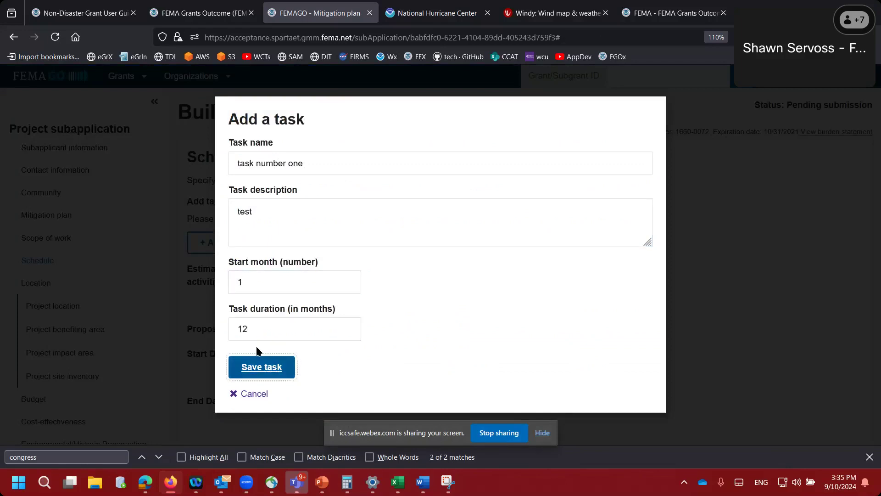
left_click(258, 367)
- Set a 12-month project duration from 12/12/2024 to 12/12/2025 and continue to Project location
scroll(192, 372, "down", 3)
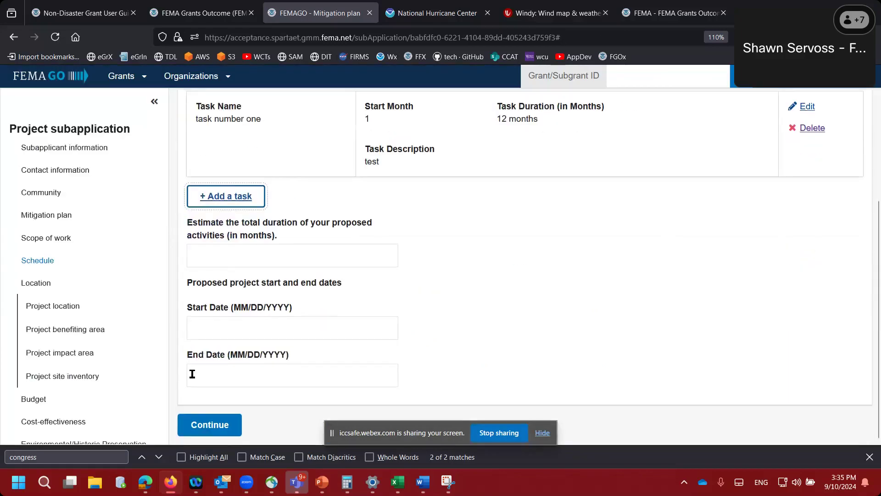
left_click(228, 253)
type("12")
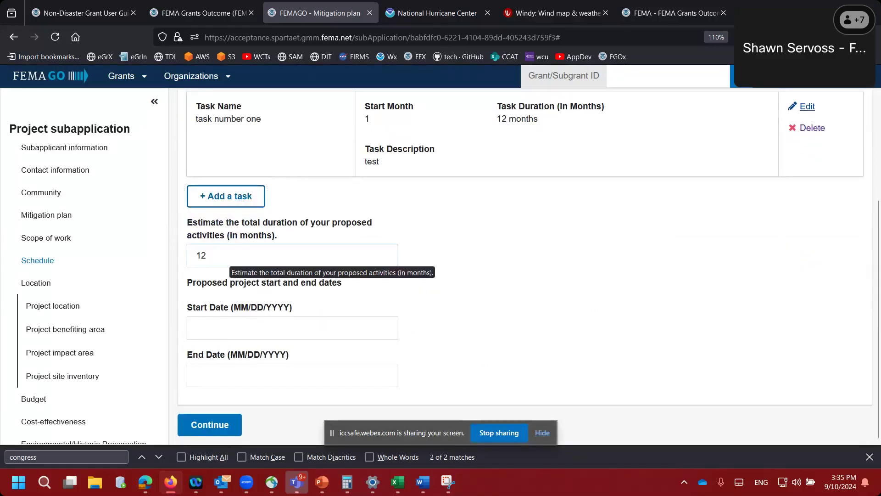
left_click(214, 323)
type("12")
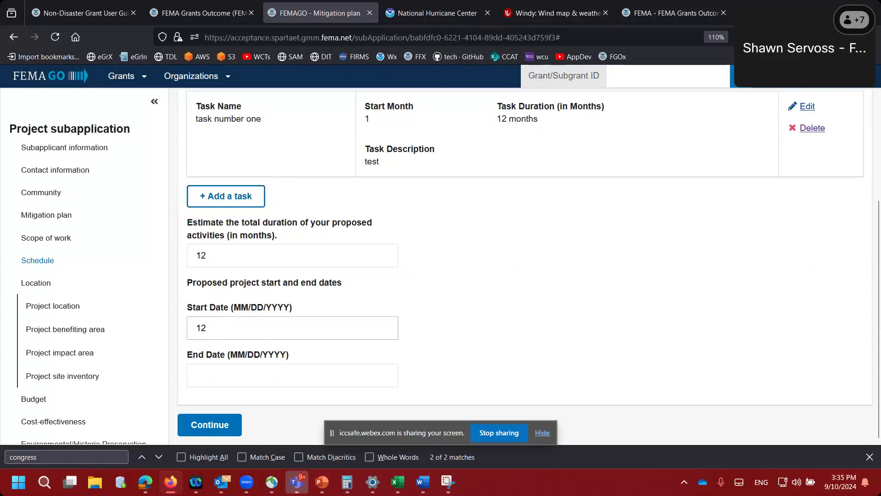
type("/12/2024")
key("Tab")
type("12/12/2")
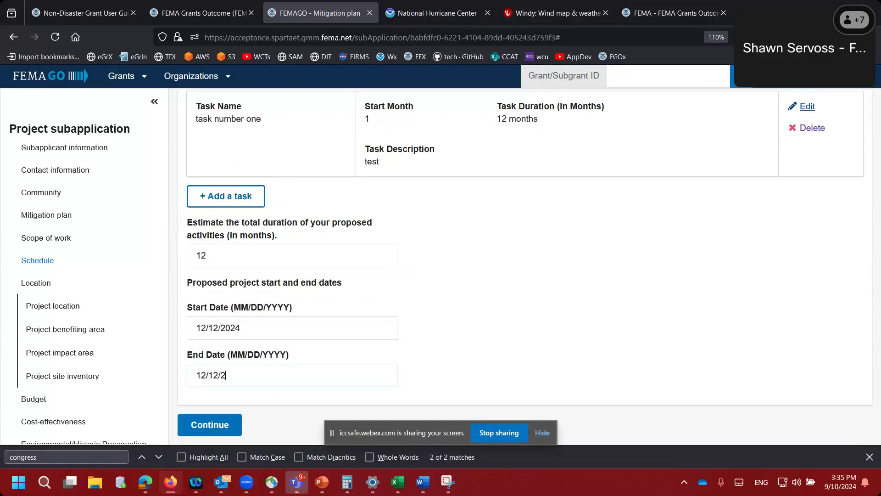
type("025")
key("Tab")
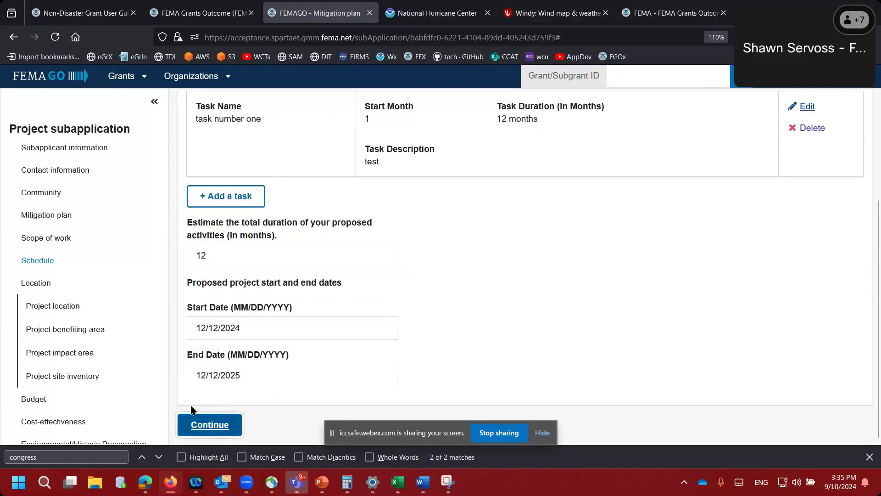
left_click(206, 432)
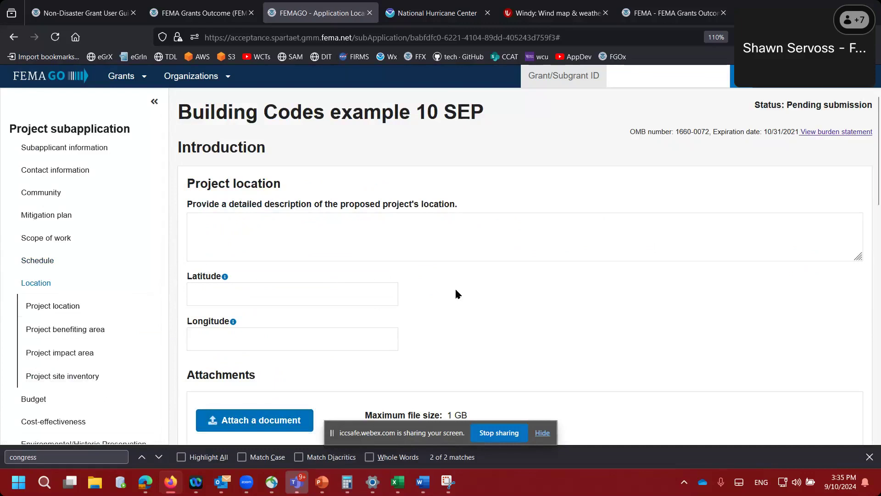
- Describe the project location as 'test' with latitude 40 and longitude -100.000000
scroll(456, 292, "down", 2)
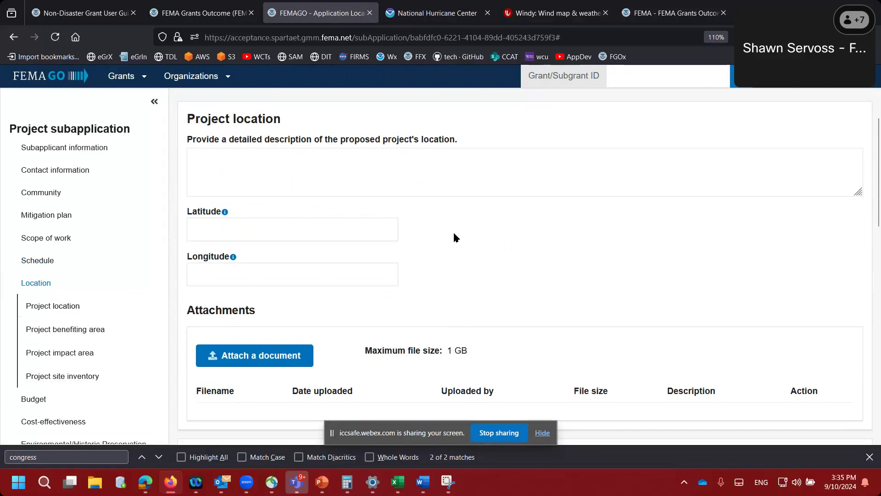
scroll(453, 238, "up", 1)
left_click(425, 211)
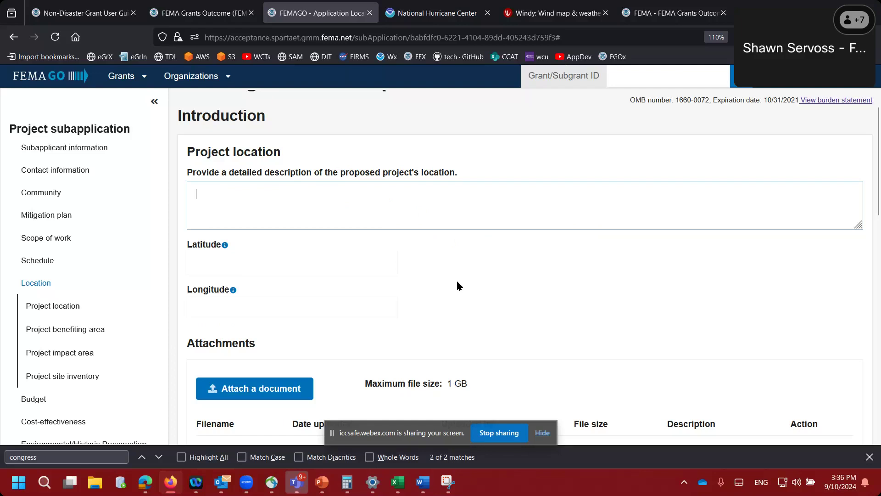
scroll(447, 287, "down", 4)
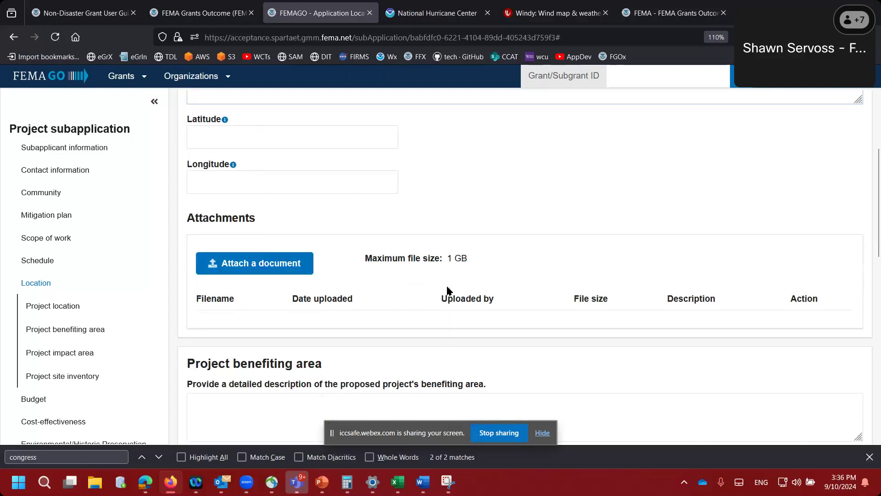
scroll(456, 241, "down", 5)
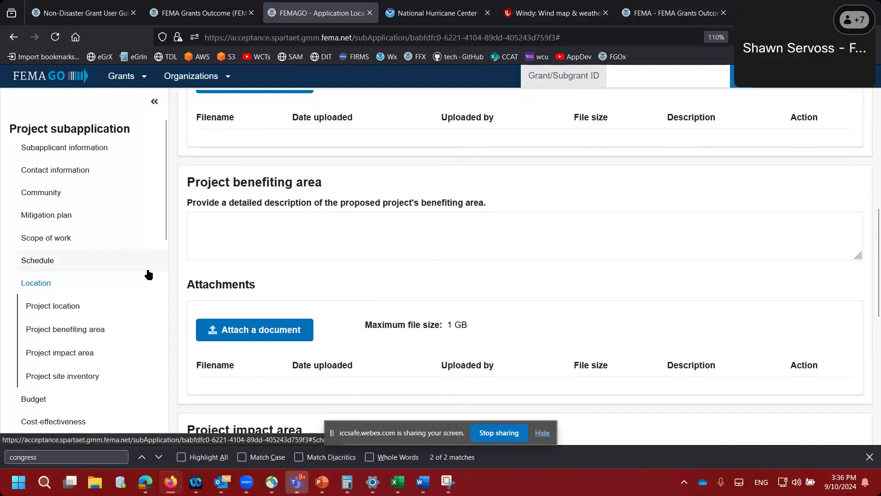
scroll(182, 285, "up", 5)
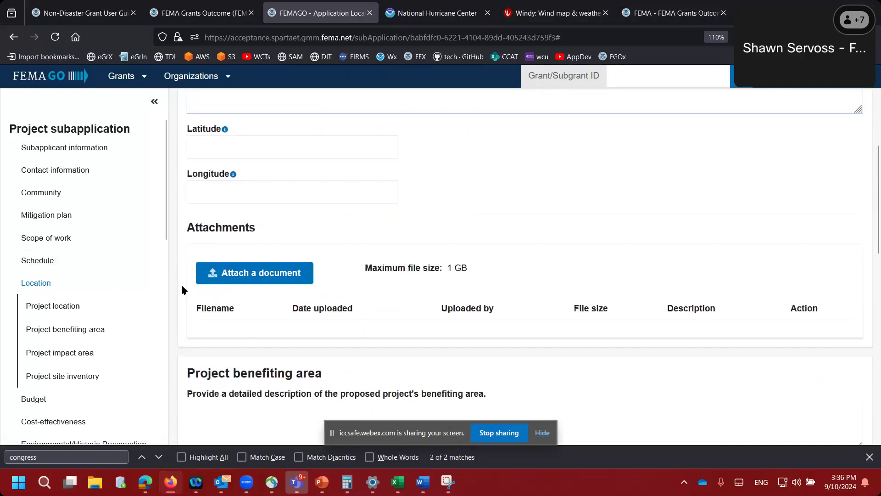
scroll(220, 193, "up", 3)
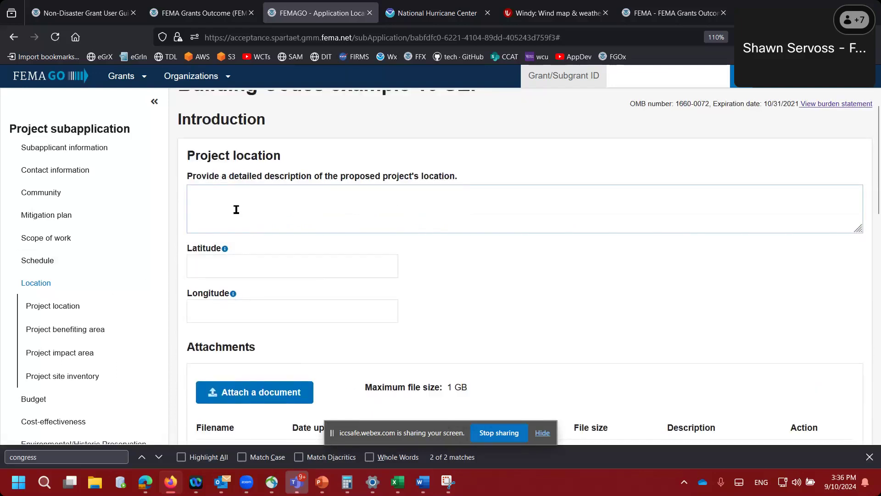
type("test")
key("Tab")
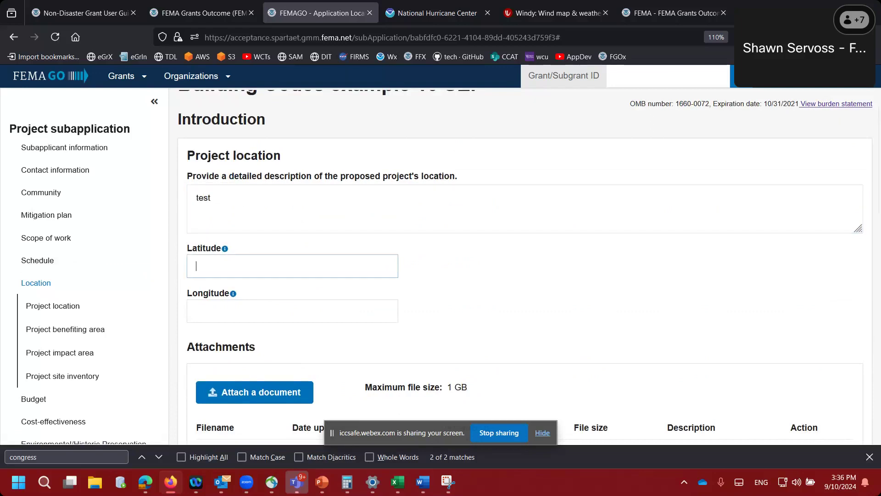
type("40")
key("Tab")
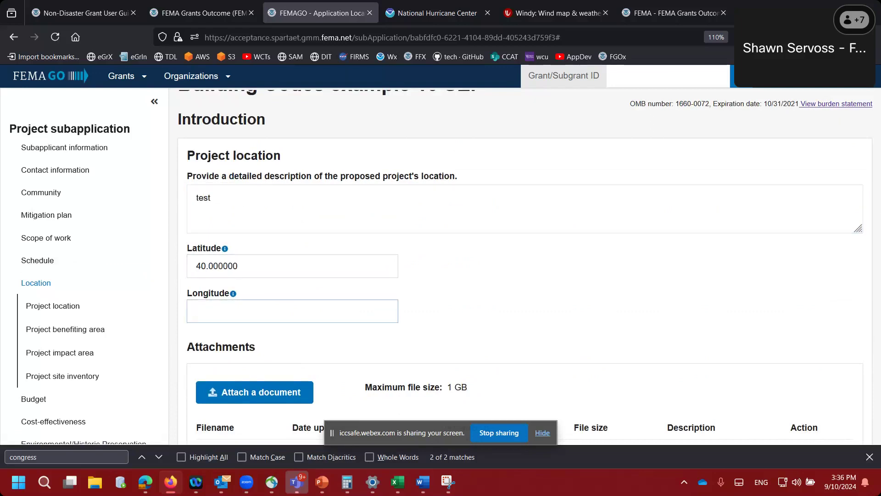
type("-100.000000")
key("Tab")
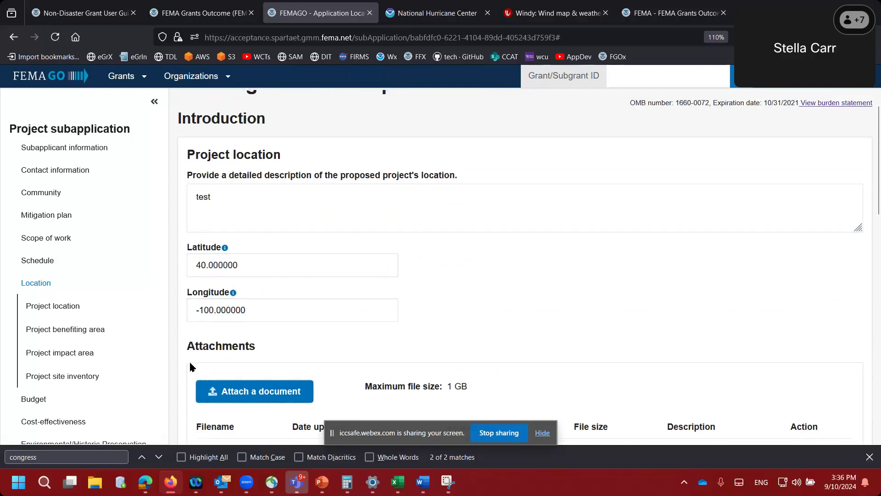
- Enter 'test' for the benefiting area and impact area descriptions, then return to Contact information
scroll(190, 360, "down", 3)
scroll(190, 367, "down", 4)
left_click(204, 275)
type("test")
key("Tab")
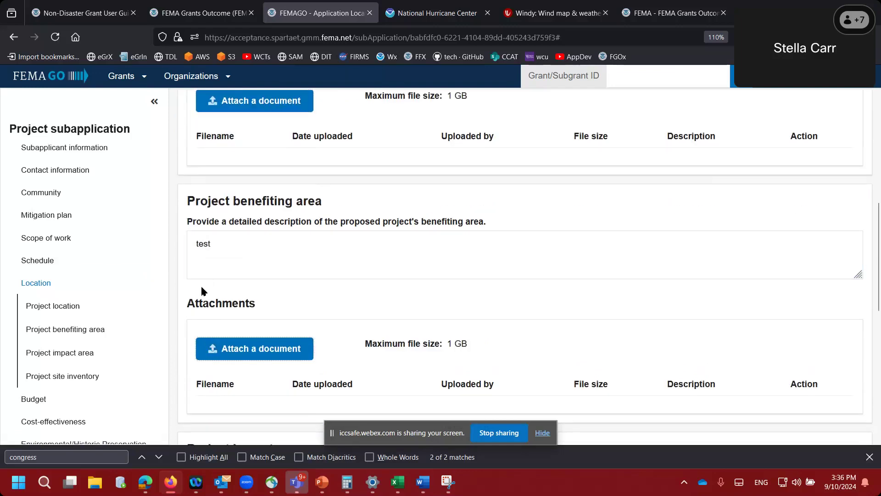
scroll(183, 316, "down", 4)
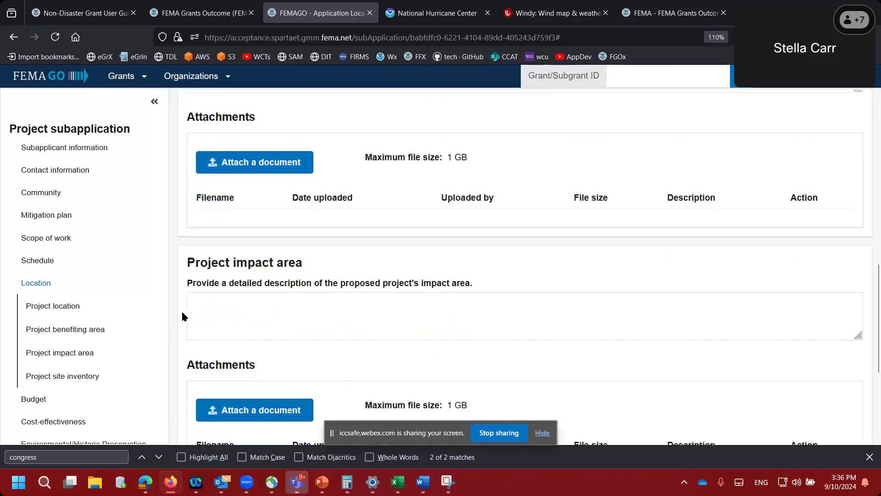
left_click(209, 315)
type("test")
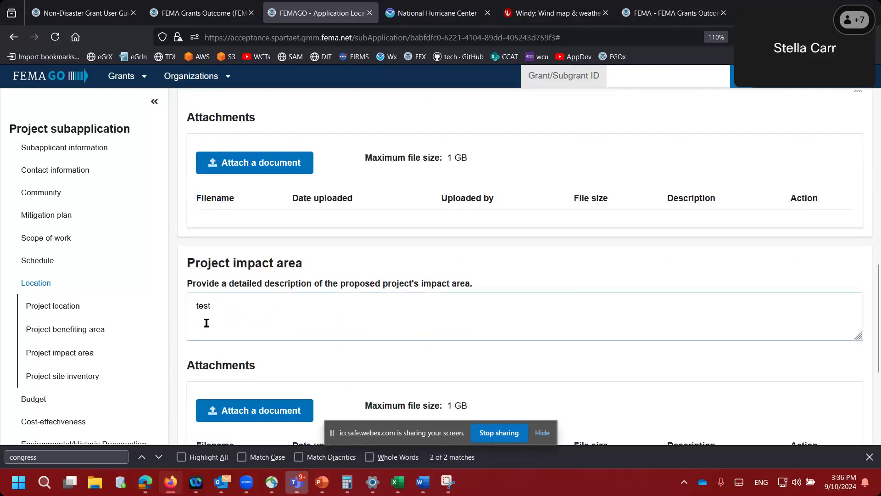
left_click(179, 348)
scroll(179, 351, "down", 3)
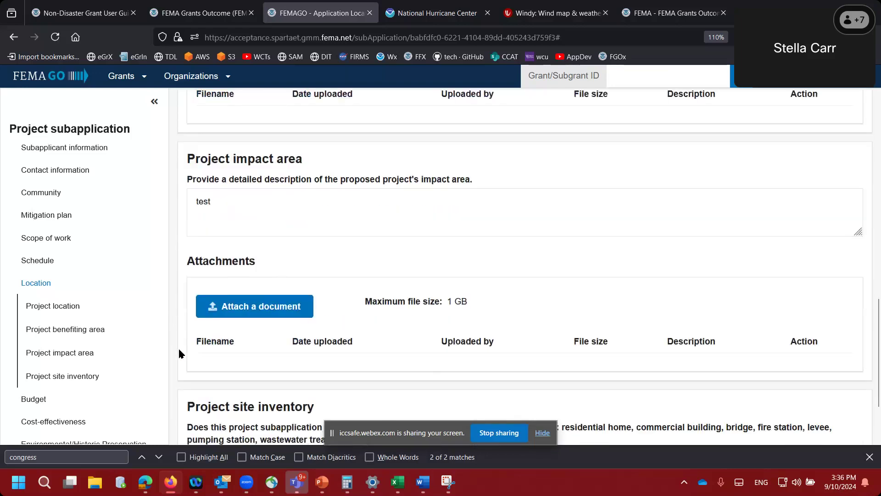
scroll(180, 356, "down", 2)
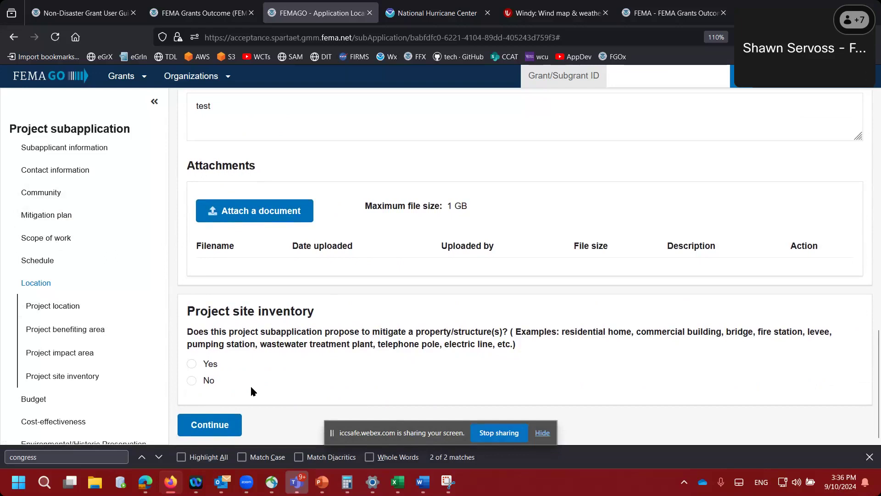
left_click(77, 173)
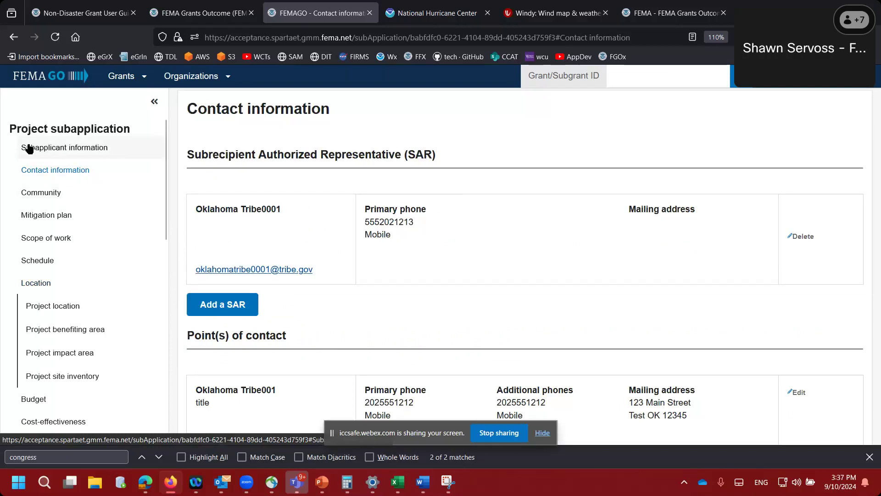
- Look over the Subapplicant and Contact information sections, then jump to Project site inventory
left_click(88, 149)
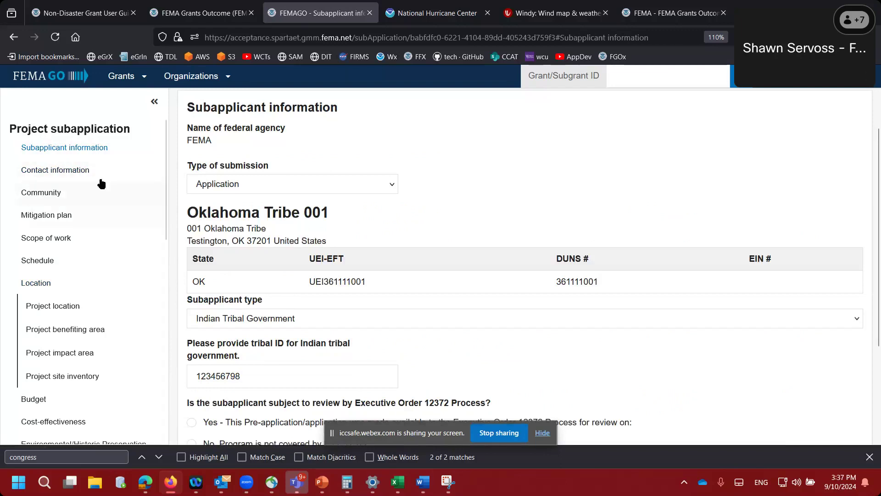
left_click(69, 170)
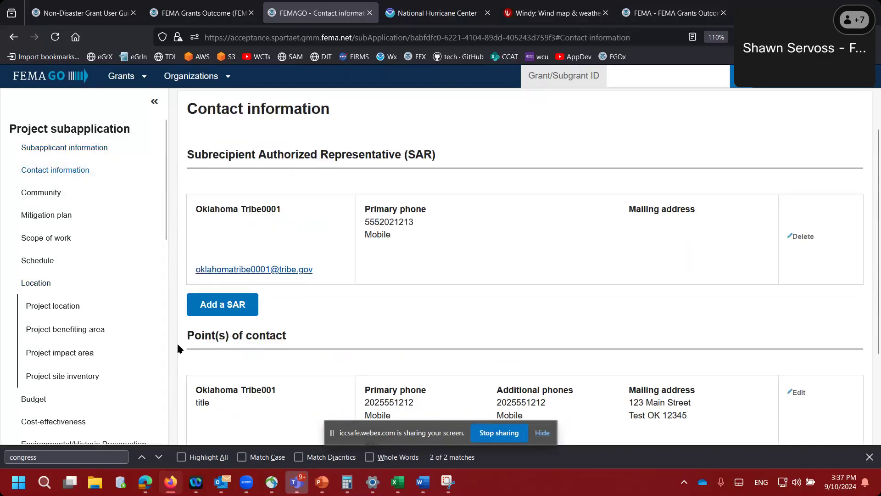
scroll(202, 358, "down", 2)
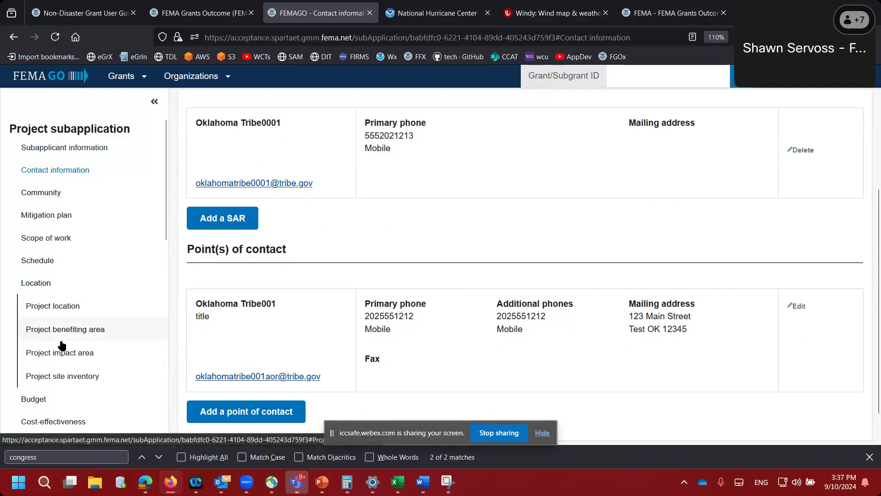
left_click(60, 377)
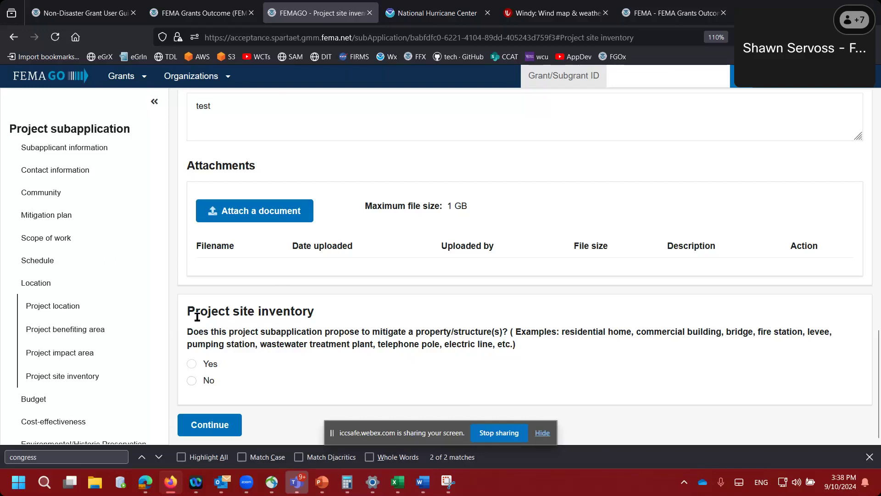
- Answer No to mitigating any property or structure and continue through to the Budget section
left_click(192, 382)
left_click(216, 428)
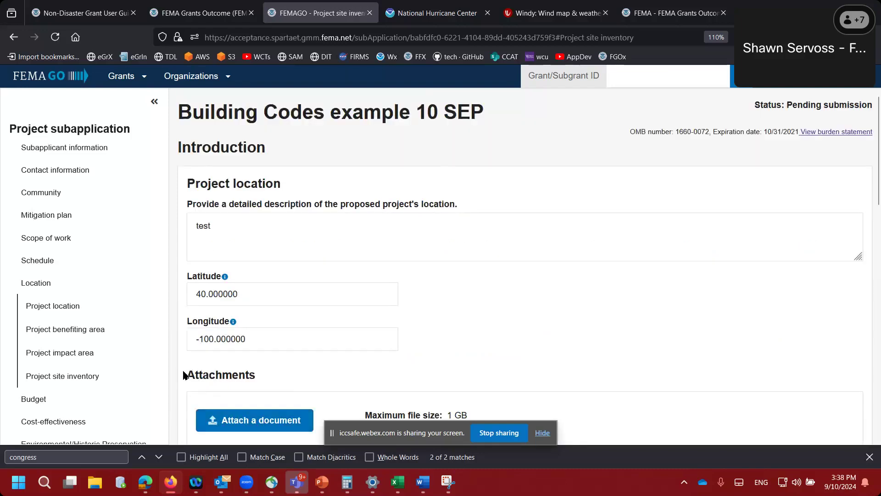
scroll(185, 376, "down", 15)
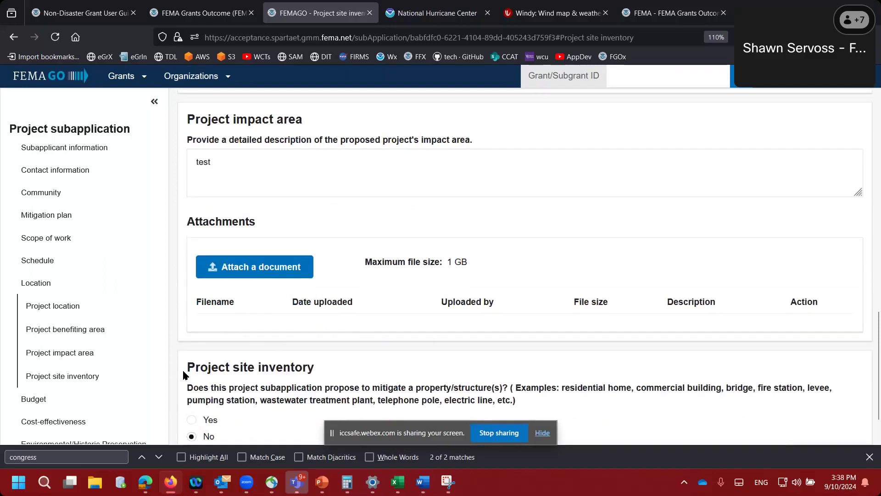
scroll(185, 376, "down", 1)
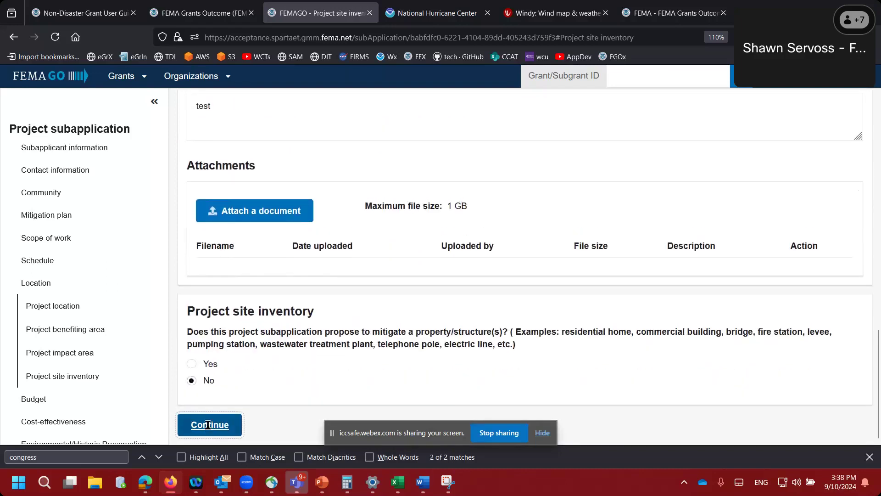
left_click(208, 425)
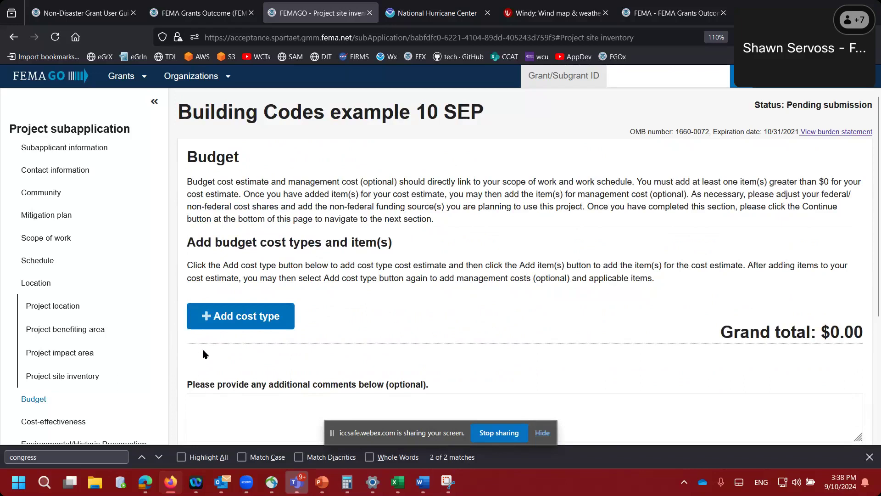
- Add a Cost estimate cost type to the budget
left_click(225, 321)
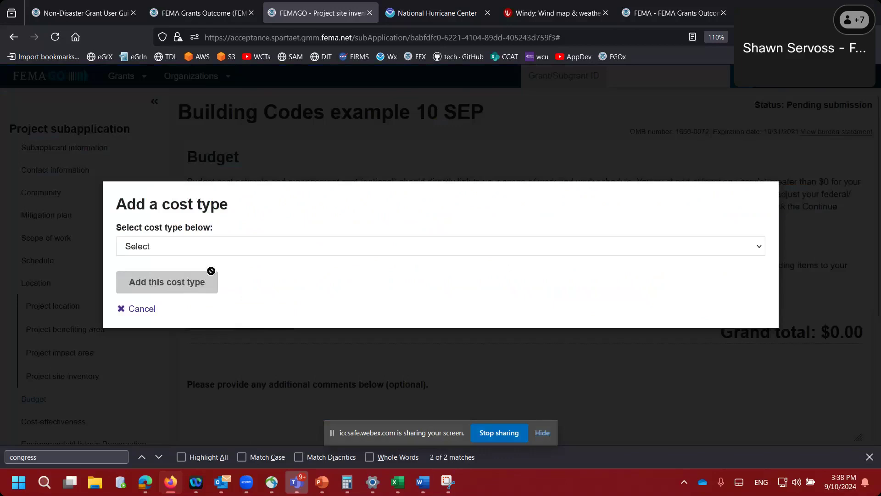
left_click(191, 248)
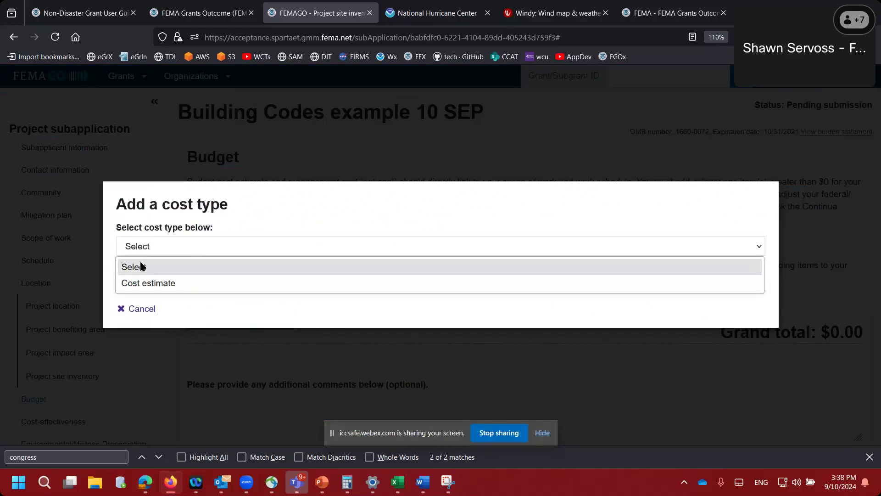
left_click(158, 283)
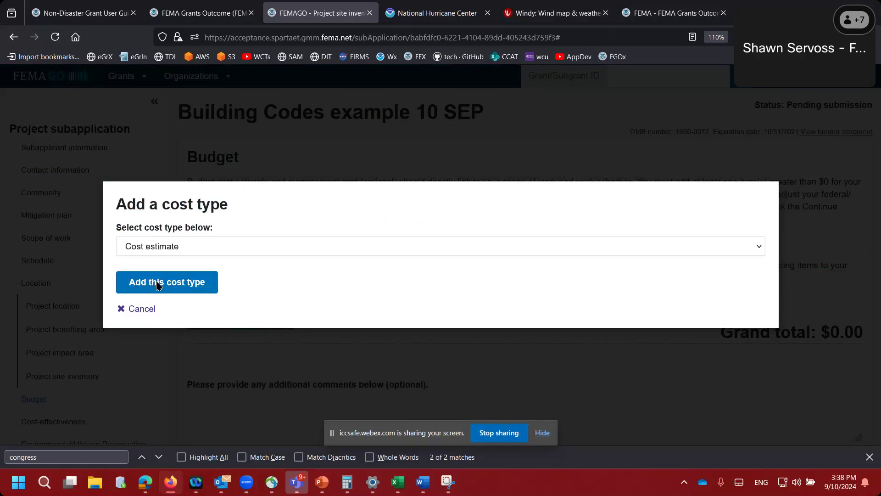
left_click(159, 283)
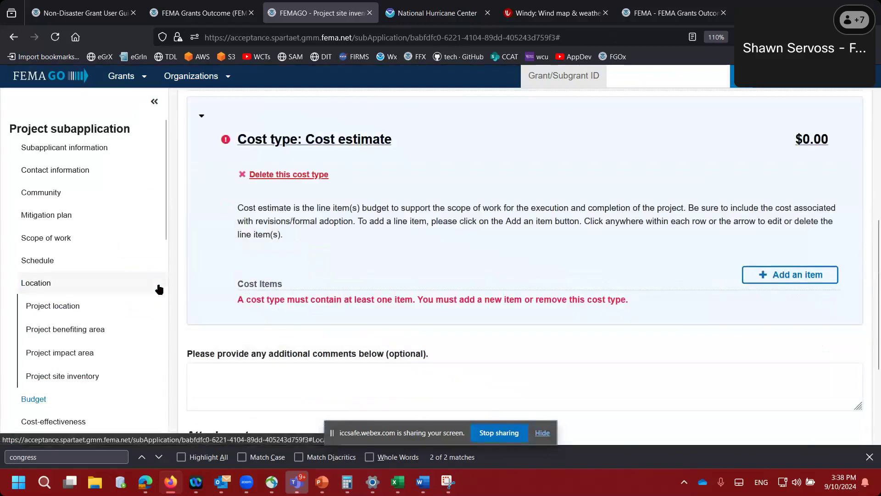
- Start an Other (Explain) cost item described 'test', quantity 1 Each at $100.00
left_click(767, 275)
left_click(380, 248)
left_click(335, 281)
left_click(225, 197)
type("test")
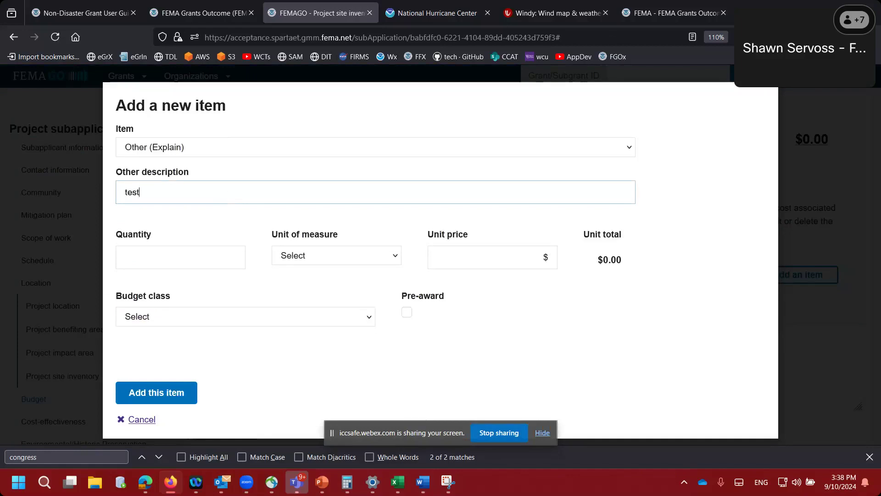
key("Tab")
type("1")
key("Tab")
key("Down")
key("Tab")
type("100")
key("Tab")
- Give the test item the Equipment budget class, add it, and collapse its details
key("e")
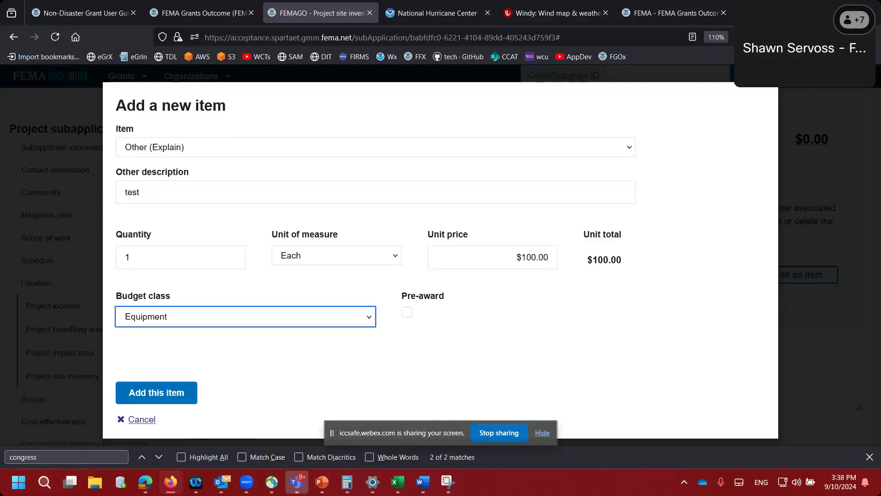
left_click(159, 393)
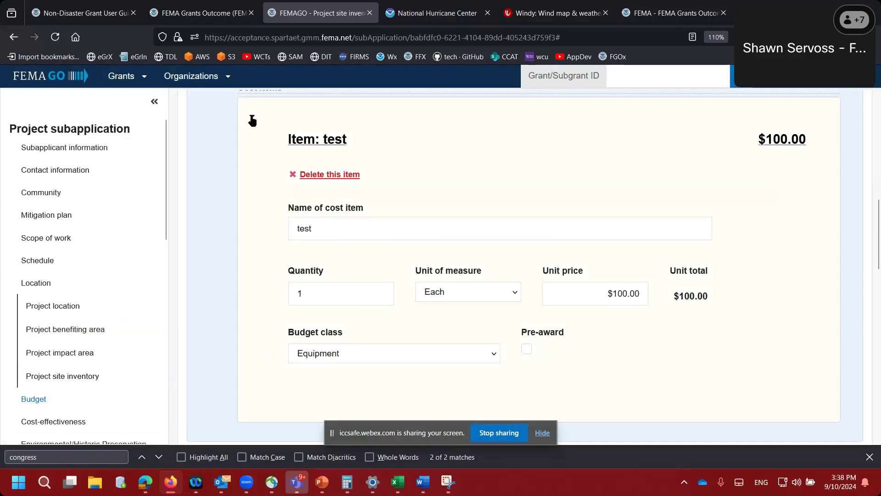
left_click(252, 121)
scroll(241, 153, "up", 5)
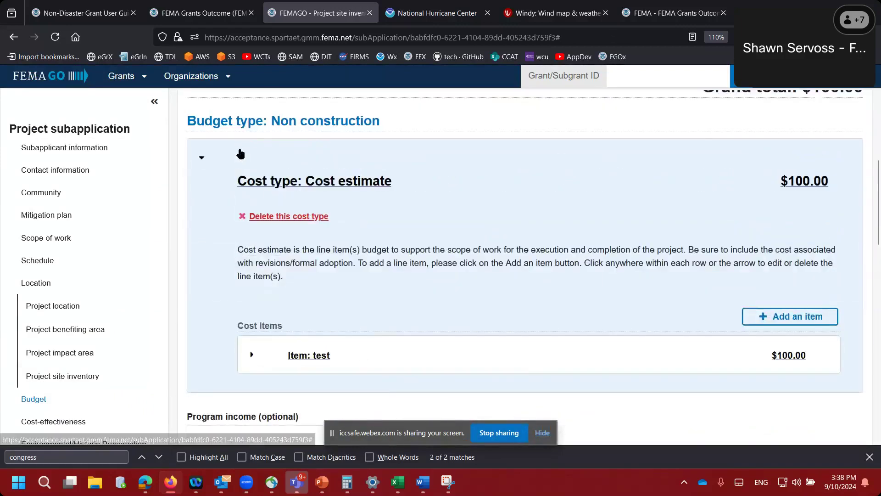
- Collapse the Cost estimate and add a Management cost type to the budget
left_click(200, 158)
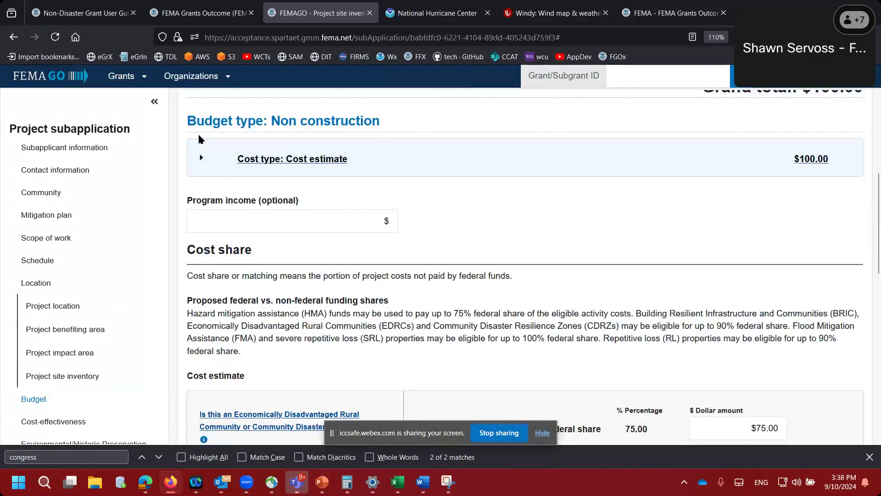
scroll(197, 140, "up", 2)
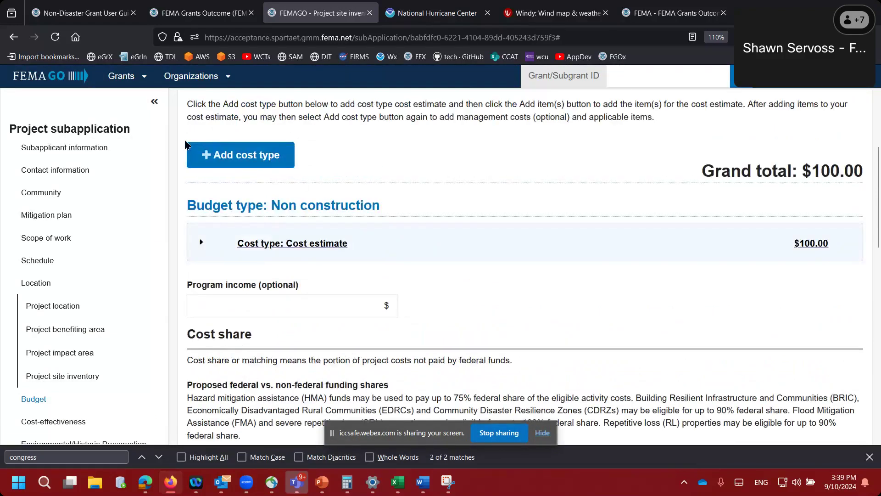
left_click(260, 156)
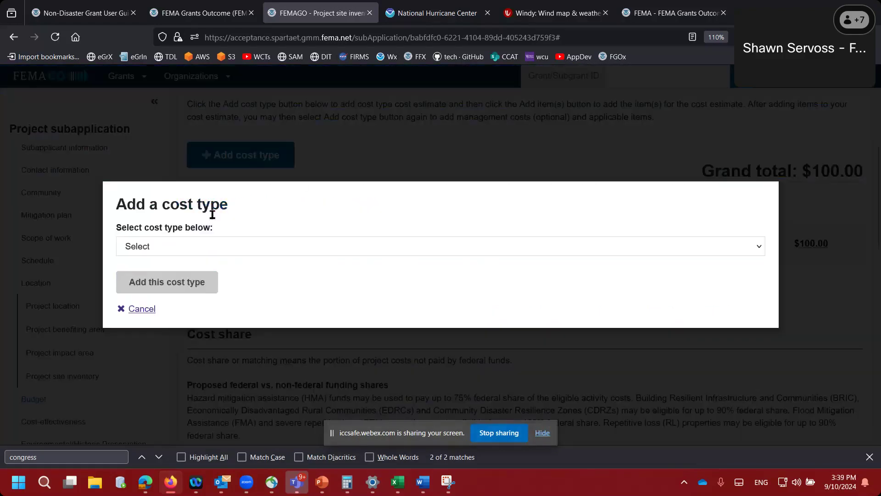
left_click(181, 244)
left_click(169, 283)
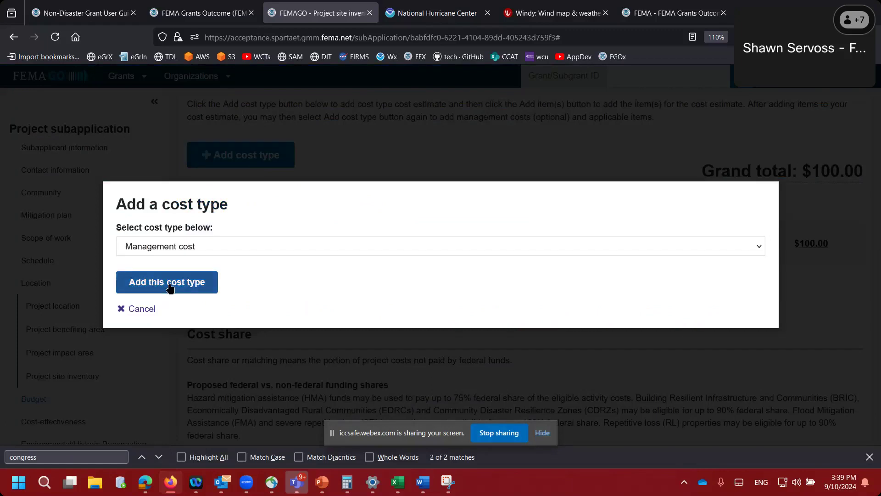
left_click(170, 284)
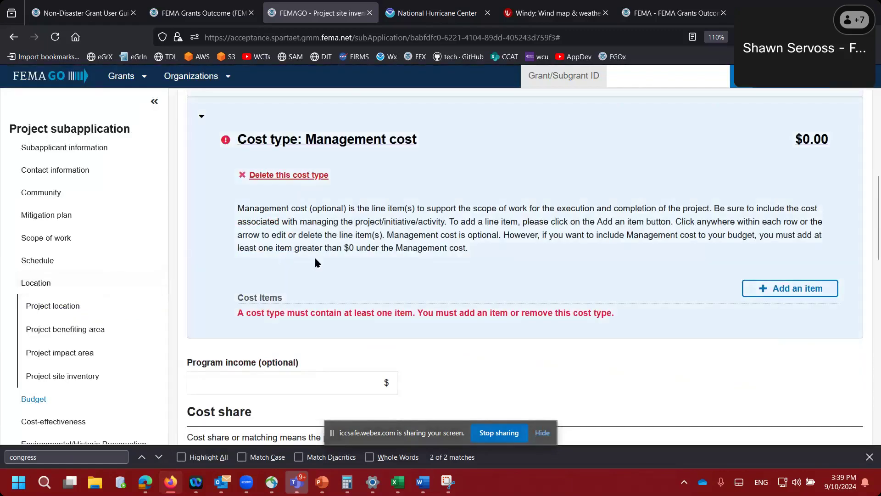
- Start an Equipment item under Management cost: quantity 1 Each at $5.00
left_click(753, 290)
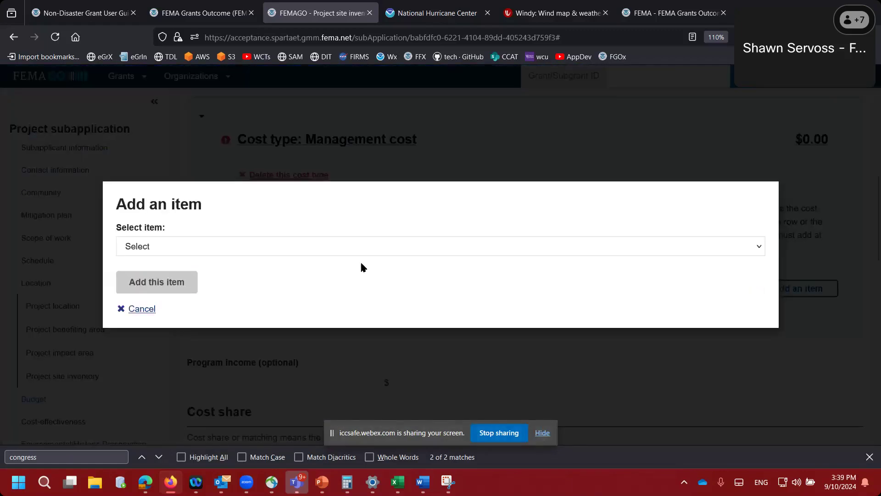
left_click(269, 247)
left_click(236, 281)
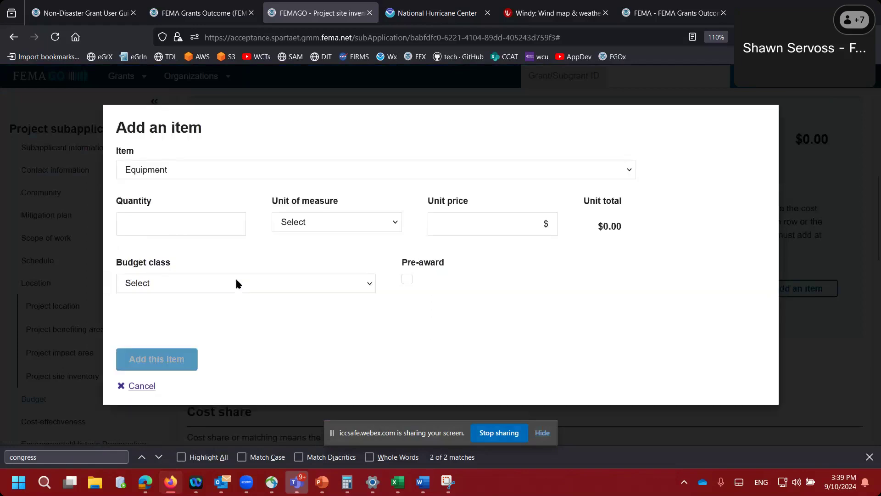
left_click(193, 225)
type("1")
key("Tab")
key("Down")
key("Tab")
type("5")
key("Tab")
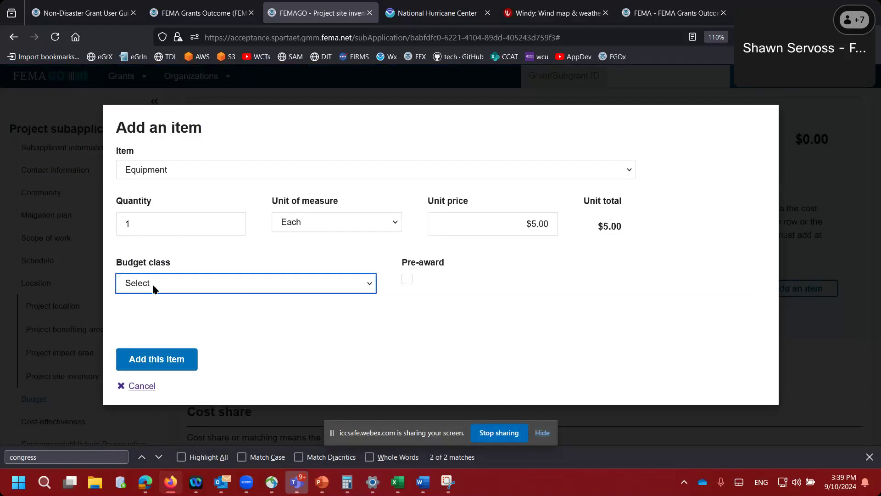
- Set the item's budget class to Equipment, add it, and collapse the Management cost section
left_click(154, 285)
left_click(154, 167)
left_click(175, 358)
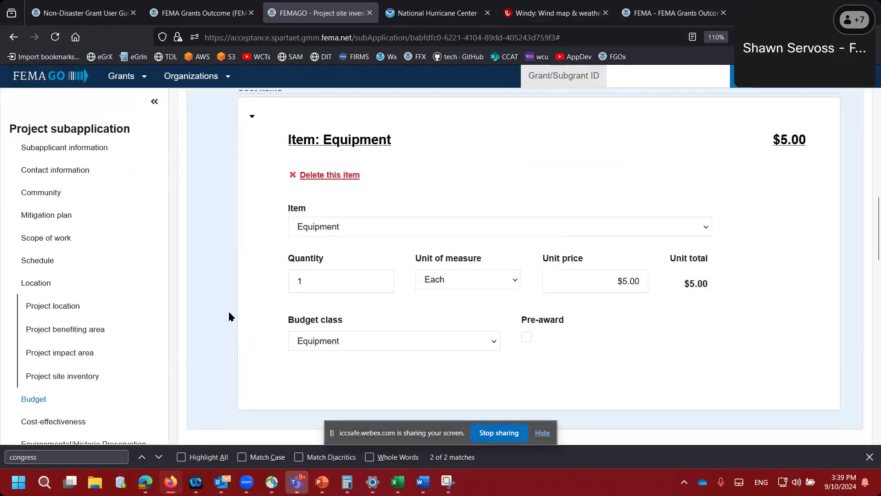
left_click(252, 117)
scroll(219, 154, "up", 3)
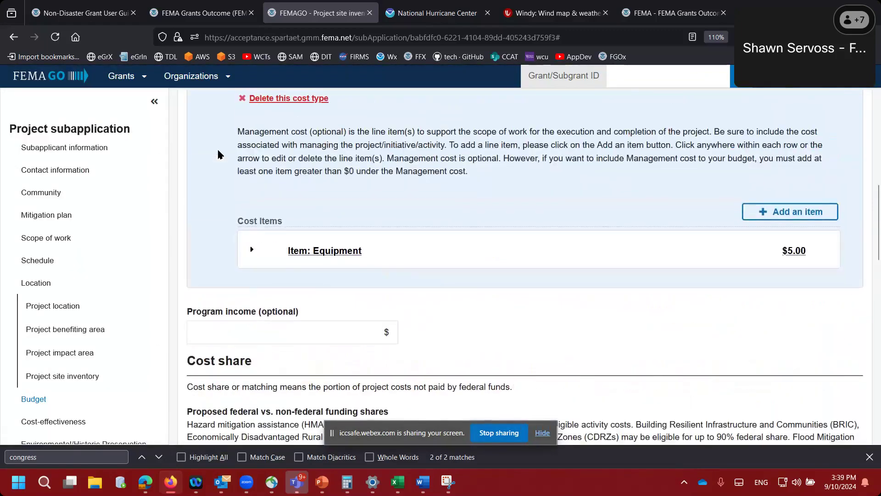
scroll(219, 155, "up", 3)
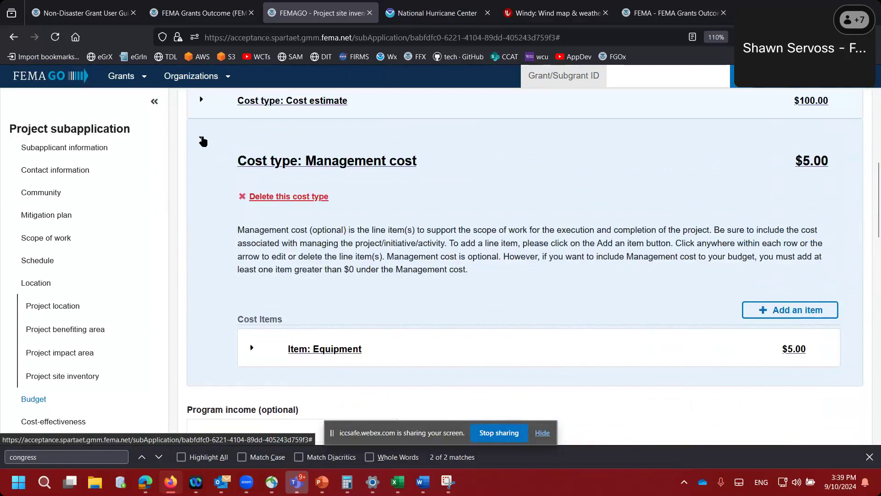
left_click(203, 141)
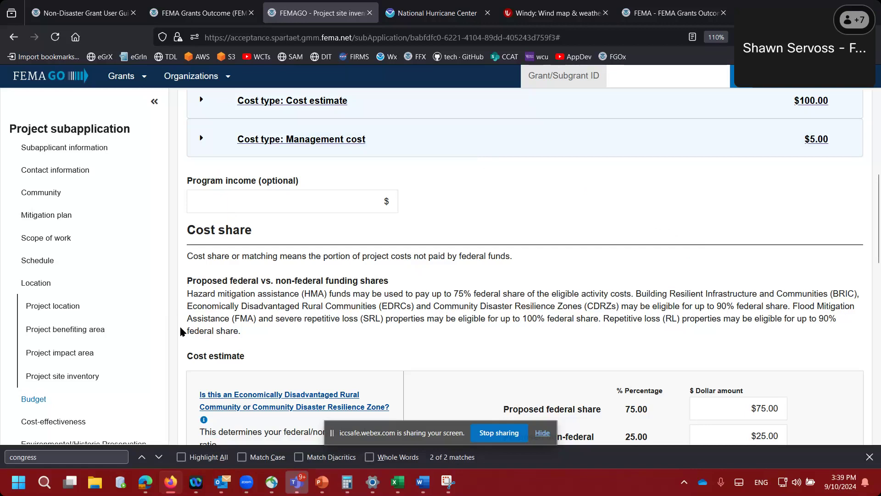
scroll(185, 341, "down", 10)
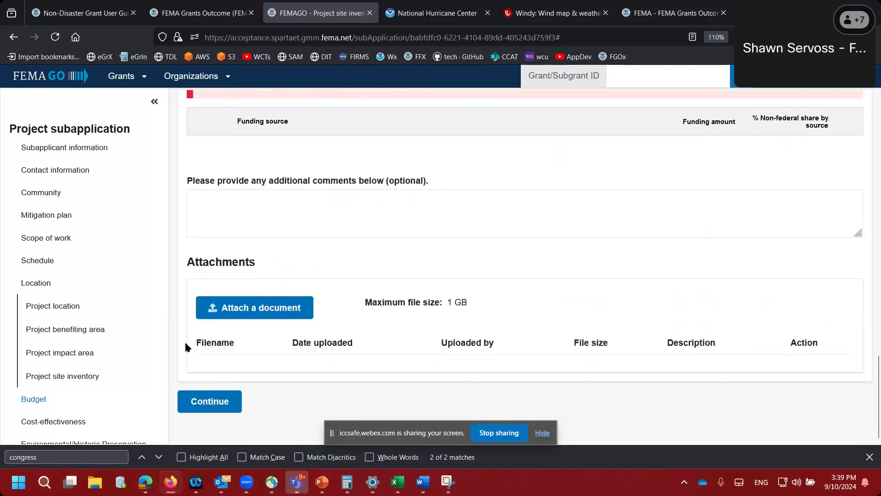
scroll(186, 347, "up", 1)
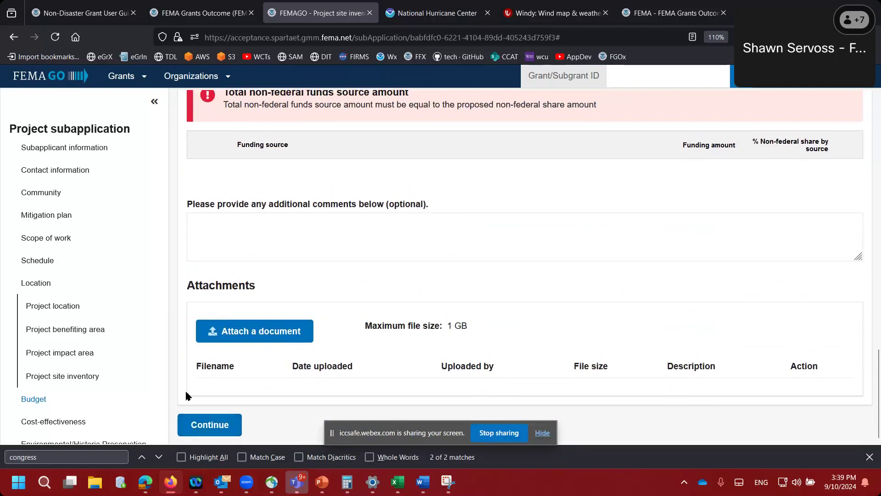
scroll(182, 374, "up", 9)
scroll(181, 374, "down", 3)
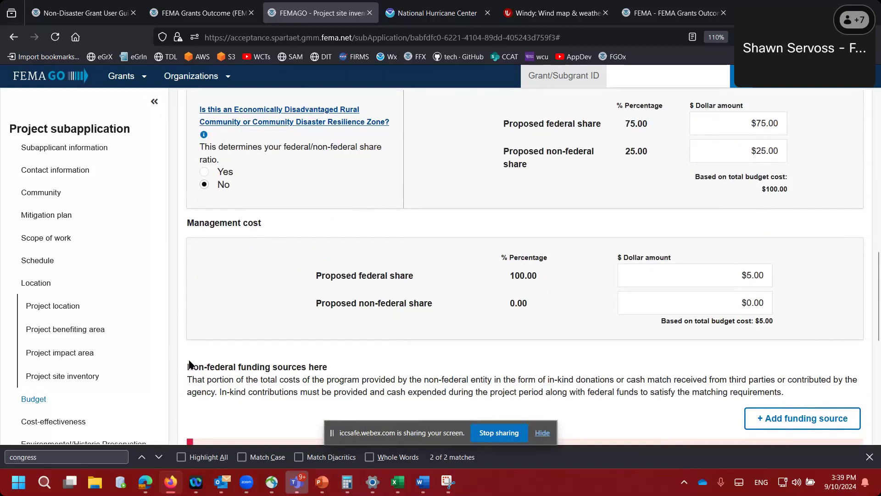
scroll(192, 365, "down", 2)
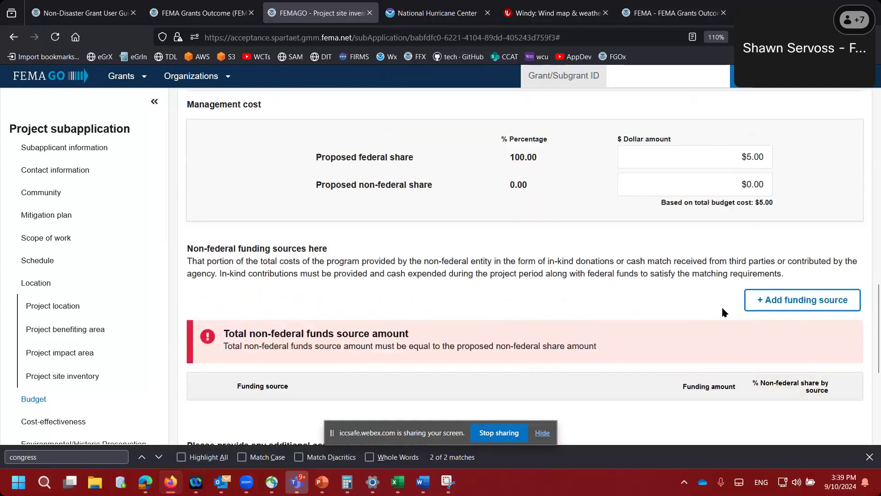
- Enter funding source and agency 'test', $25 Cash, with both dates 12/12/2023
left_click(763, 305)
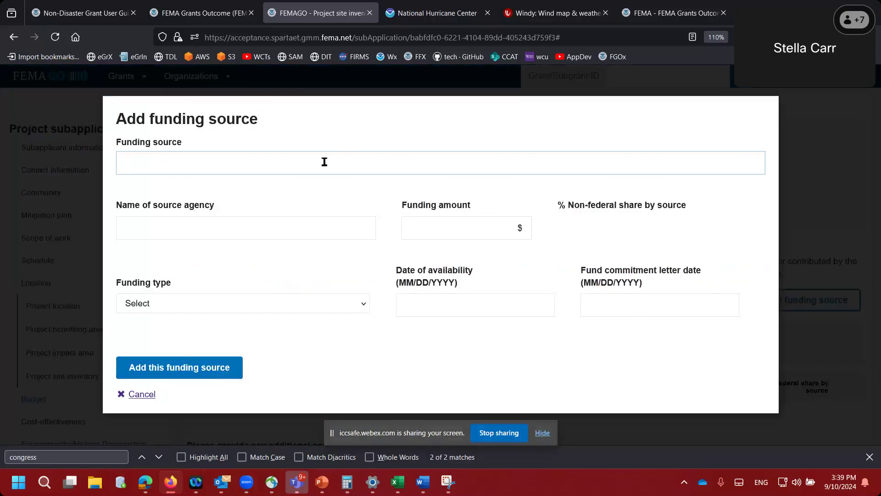
type("test")
key("Tab")
type("test")
key("Tab")
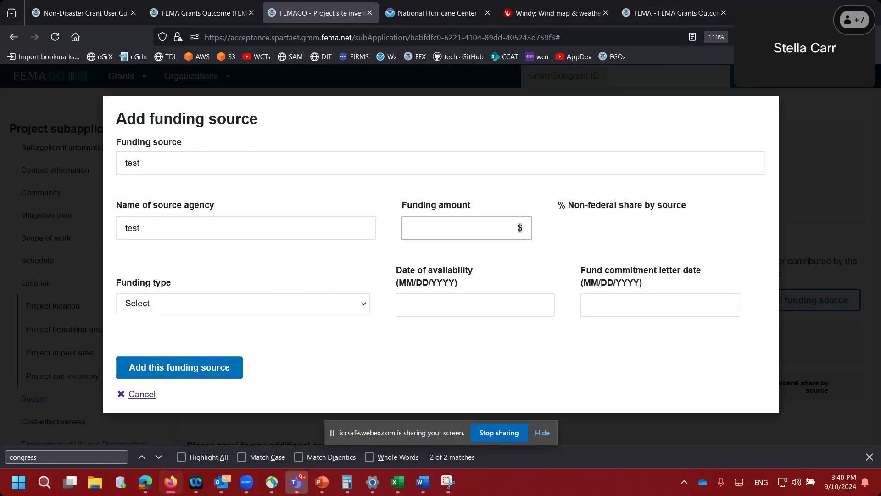
type("25")
key("Tab")
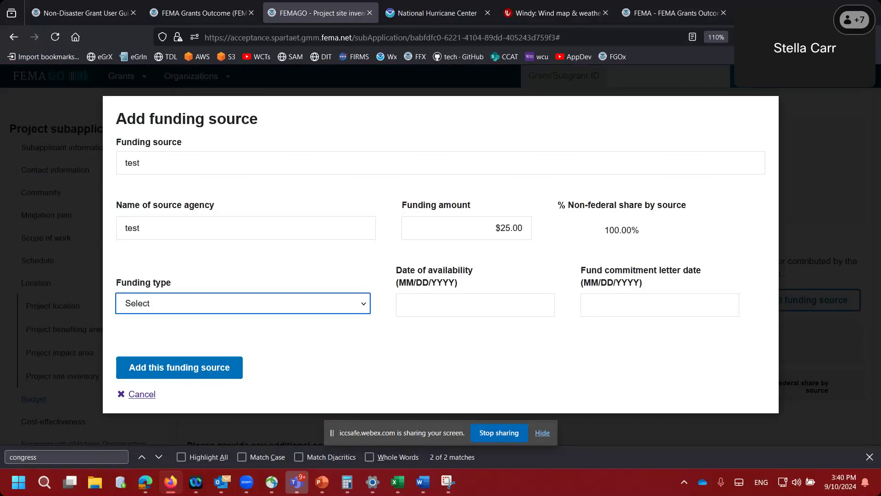
key("Down")
key("Tab")
type("12/12/2023")
key("Tab")
type("12/12/2")
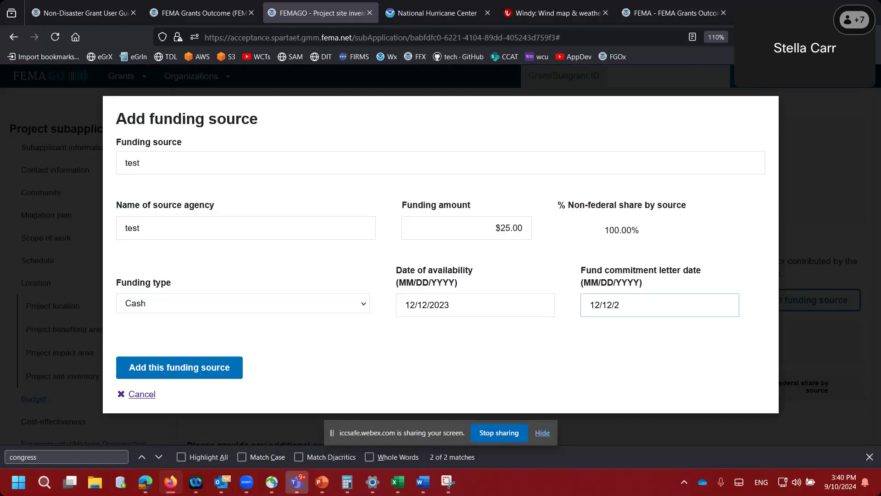
type("023")
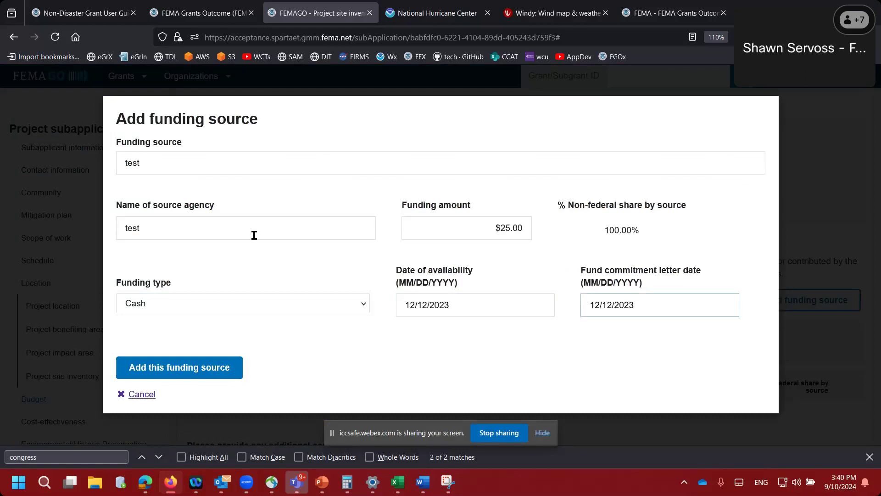
- Save the test funding source, collapse it, and continue past the budget
left_click(182, 372)
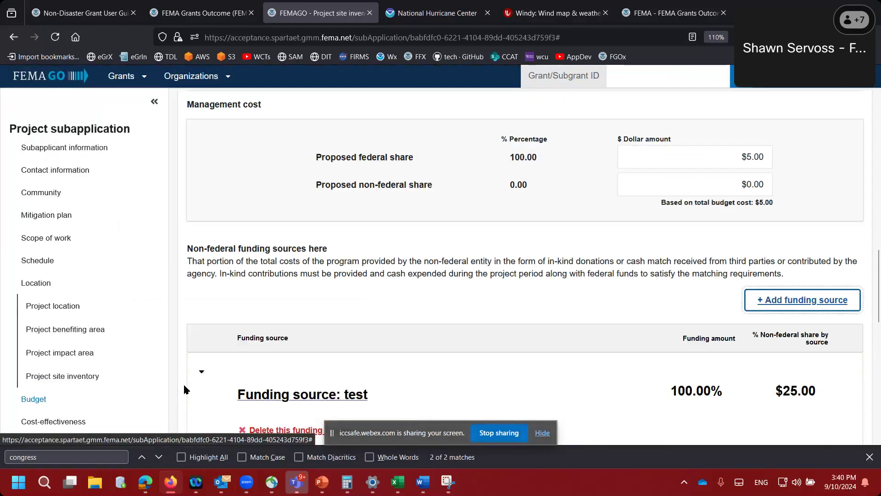
scroll(184, 390, "down", 3)
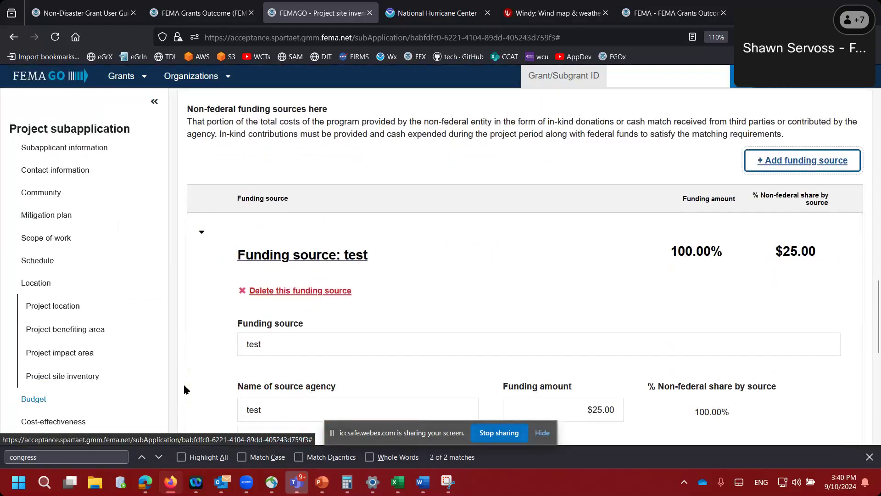
left_click(201, 233)
scroll(184, 286, "down", 2)
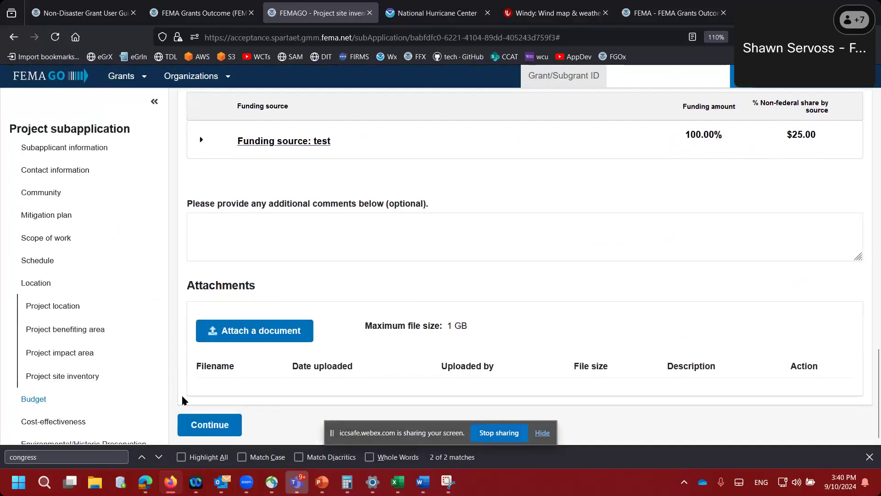
left_click(200, 426)
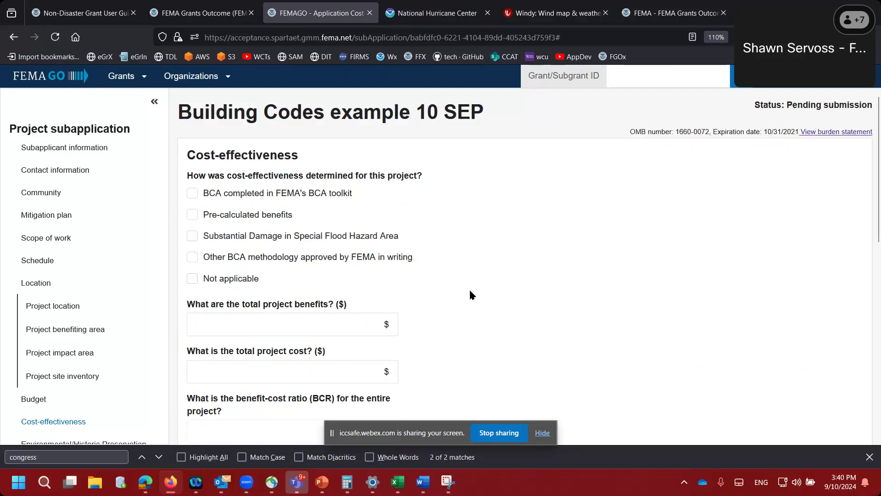
- Mark cost-effectiveness Not applicable, explained as 'building codes', and continue
scroll(470, 293, "down", 3)
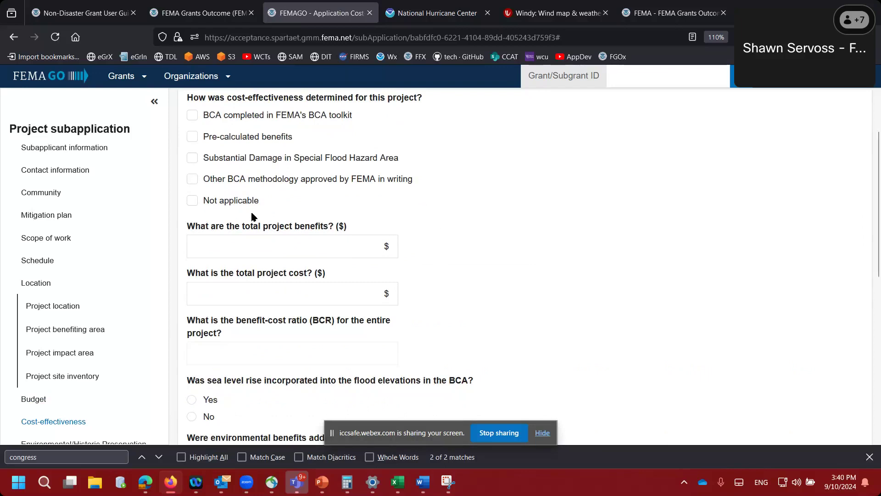
left_click(192, 201)
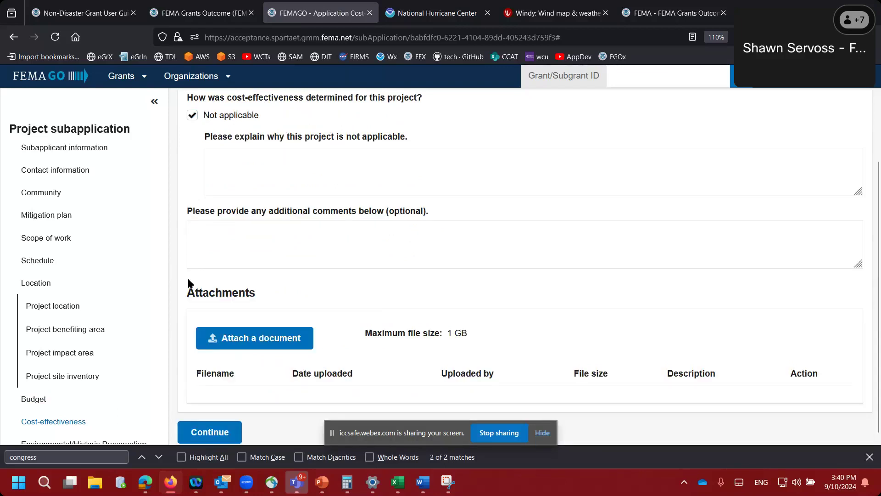
left_click(250, 182)
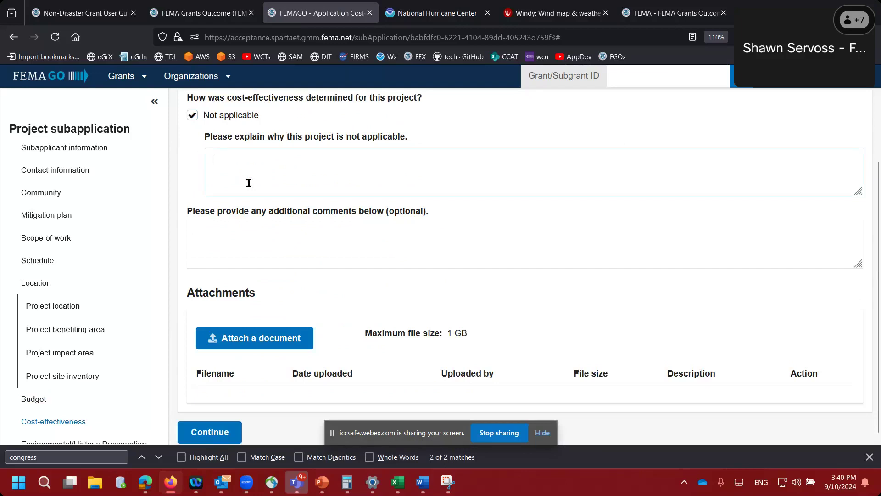
type("building codes")
left_click(196, 232)
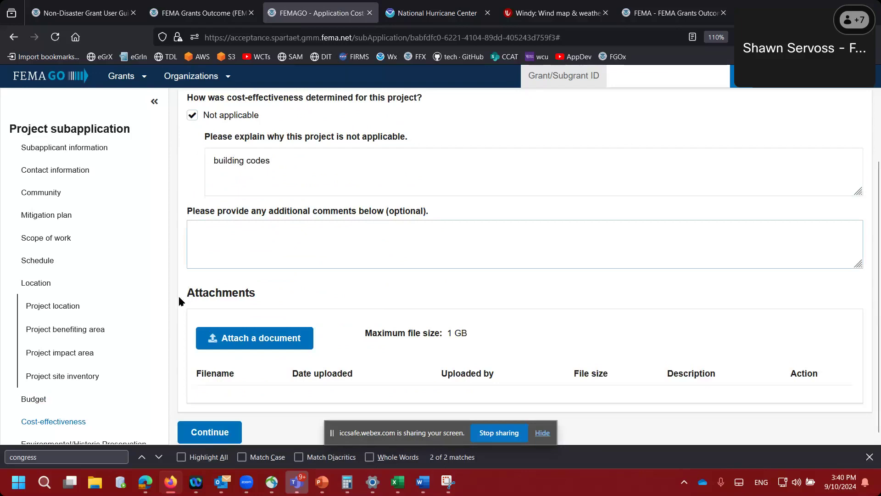
scroll(183, 320, "down", 1)
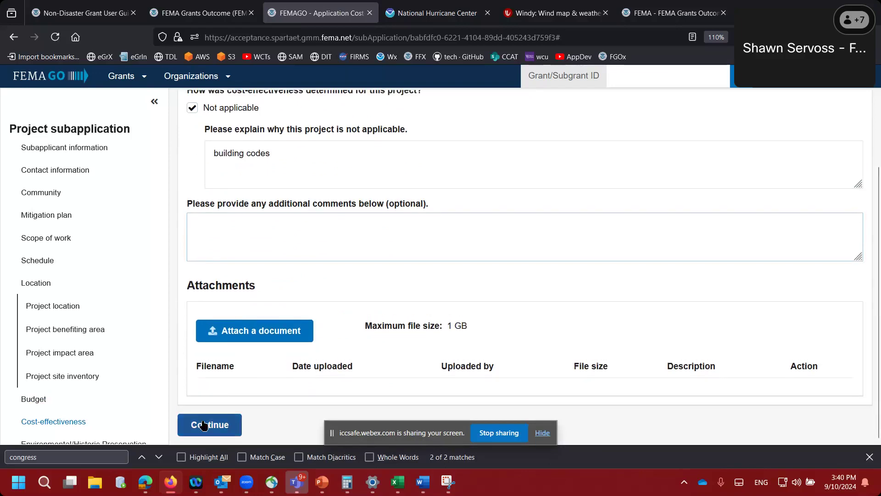
left_click(202, 421)
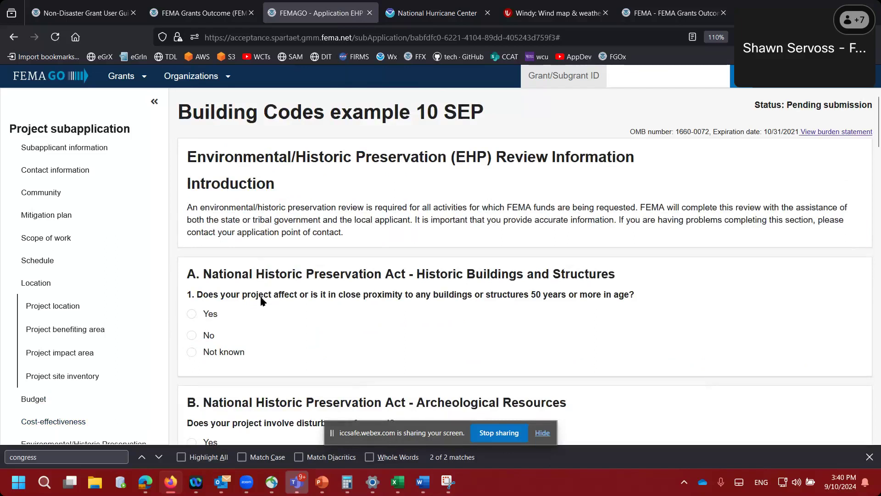
- Answer No to the historic, ground disturbance, species, vegetation, water, floodplain, coastal and farmland questions
scroll(275, 334, "down", 3)
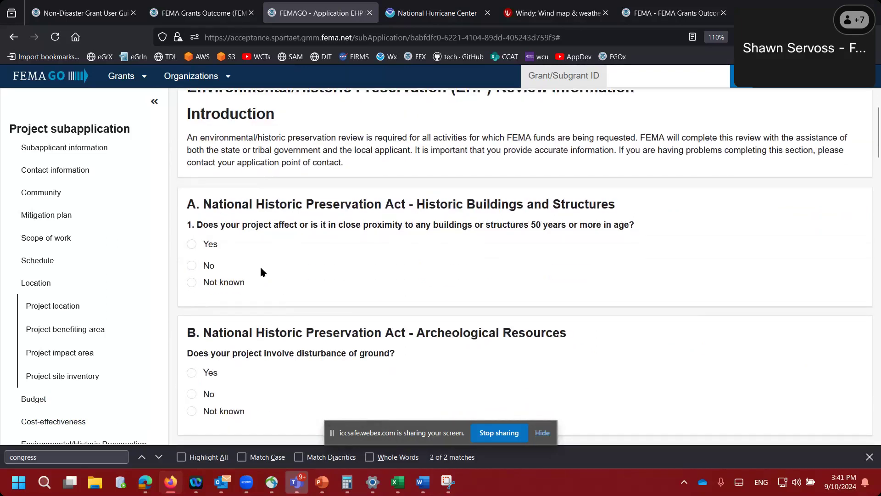
scroll(263, 261, "down", 2)
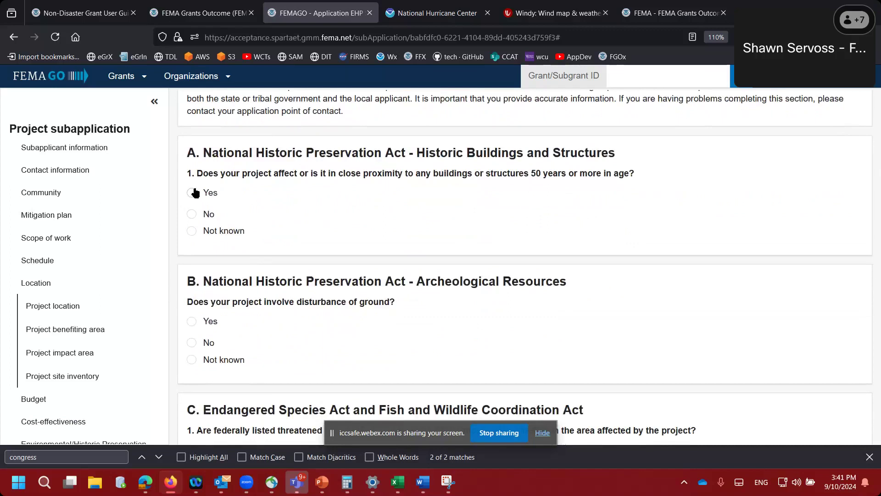
left_click(192, 215)
scroll(212, 322, "down", 2)
left_click(191, 276)
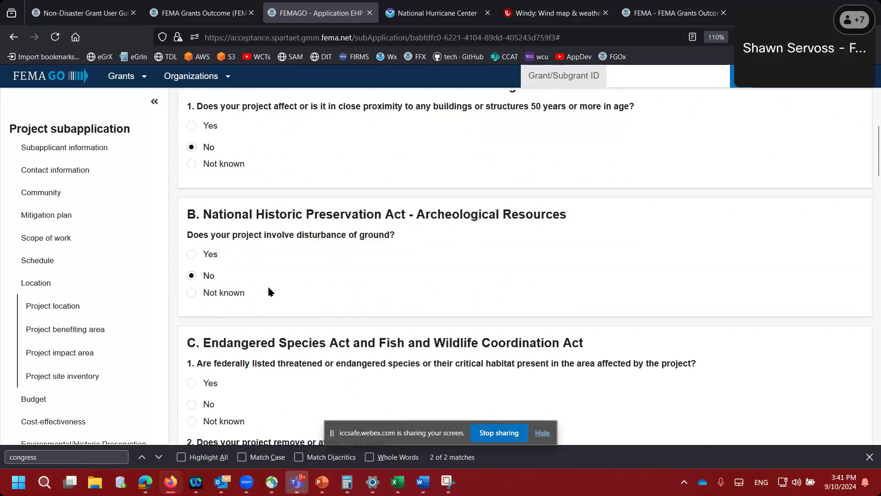
scroll(268, 285, "down", 3)
left_click(192, 292)
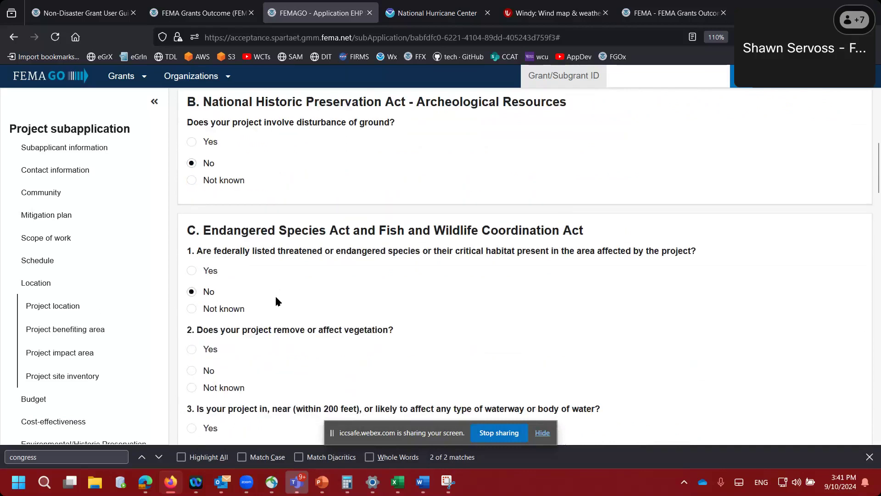
scroll(275, 294, "down", 3)
left_click(192, 217)
left_click(192, 294)
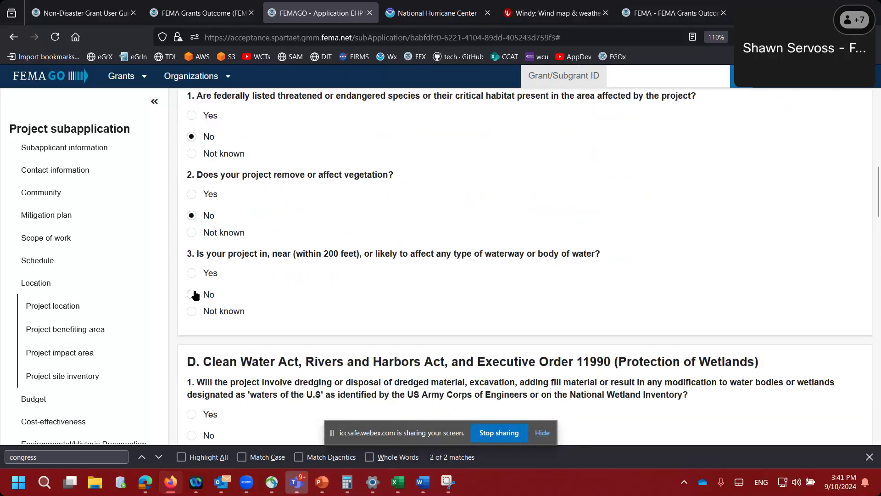
scroll(275, 285, "down", 4)
left_click(192, 234)
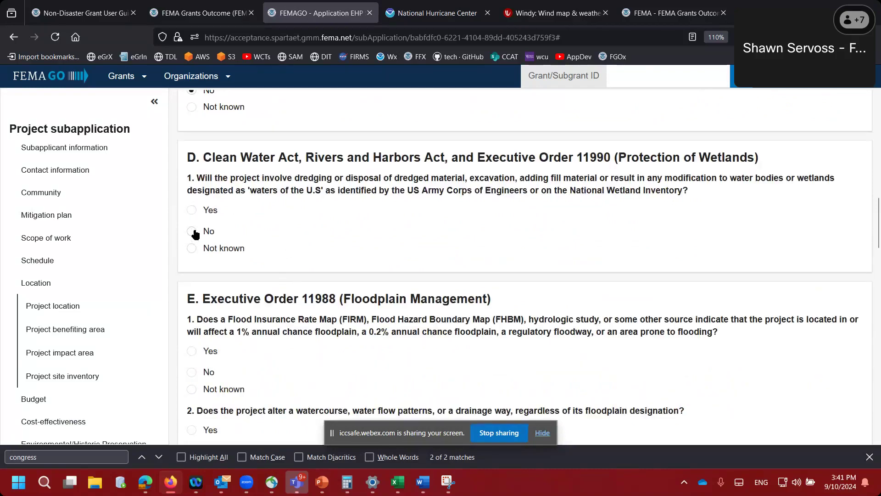
scroll(271, 277, "down", 1)
left_click(202, 234)
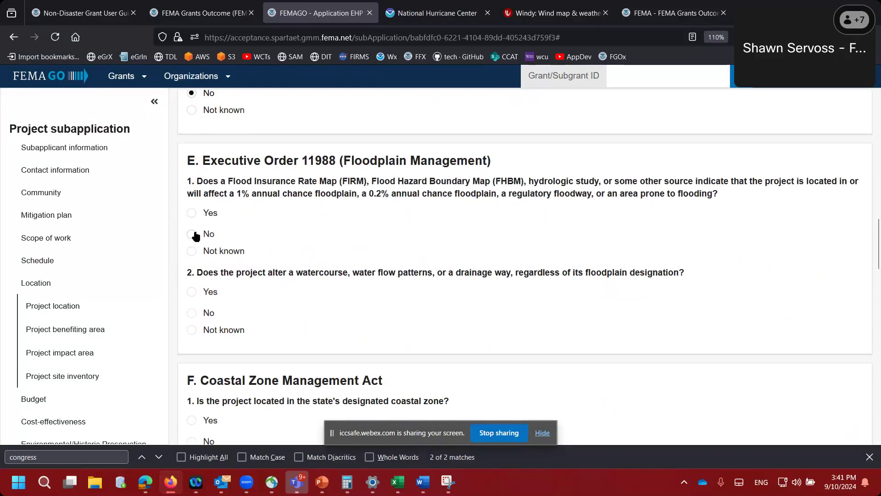
scroll(264, 271, "down", 2)
left_click(193, 231)
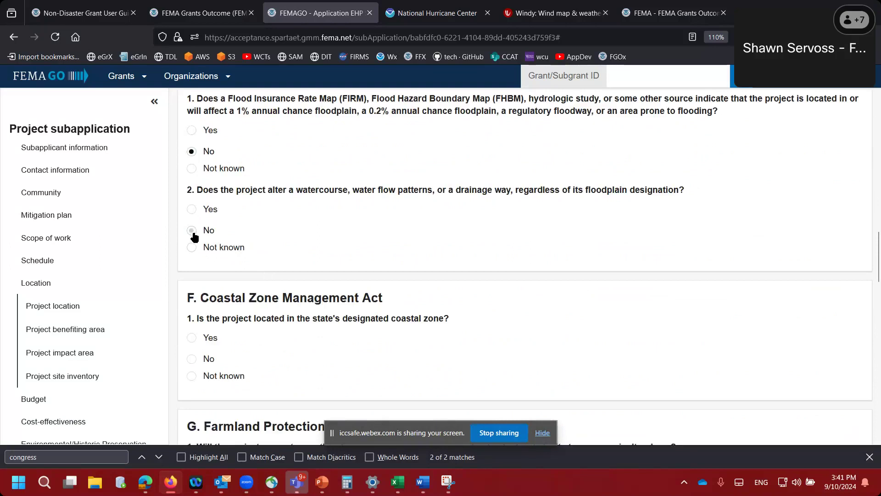
scroll(286, 293, "down", 3)
left_click(192, 226)
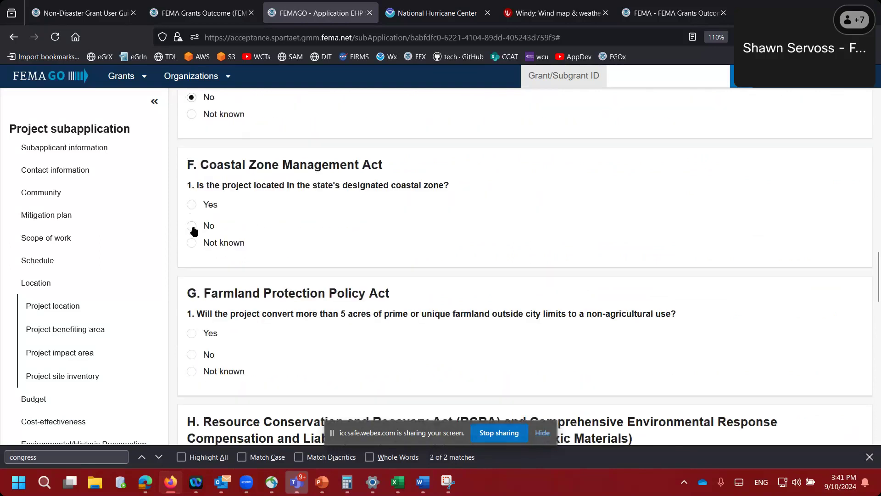
scroll(307, 279, "down", 2)
left_click(192, 267)
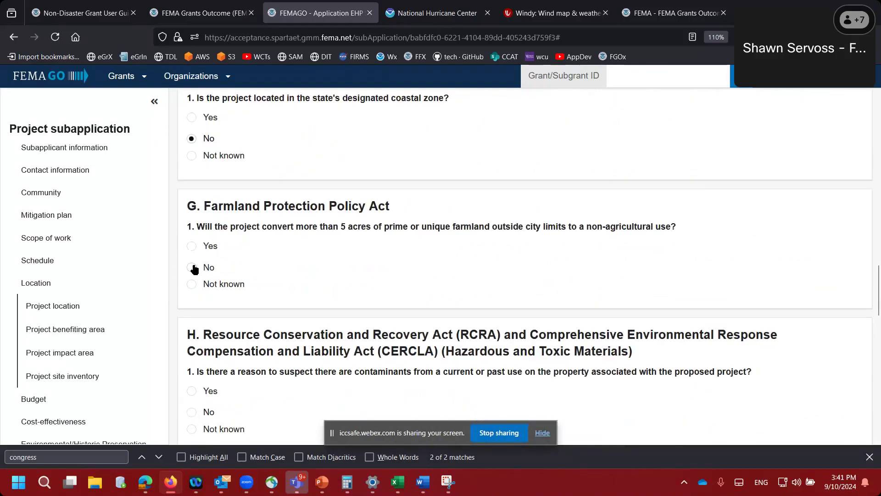
- Answer No to the contaminant, hazardous-material, environmental justice, controversy and public meeting questions
scroll(258, 275, "down", 3)
left_click(192, 282)
scroll(264, 287, "down", 1)
scroll(264, 293, "down", 1)
left_click(191, 262)
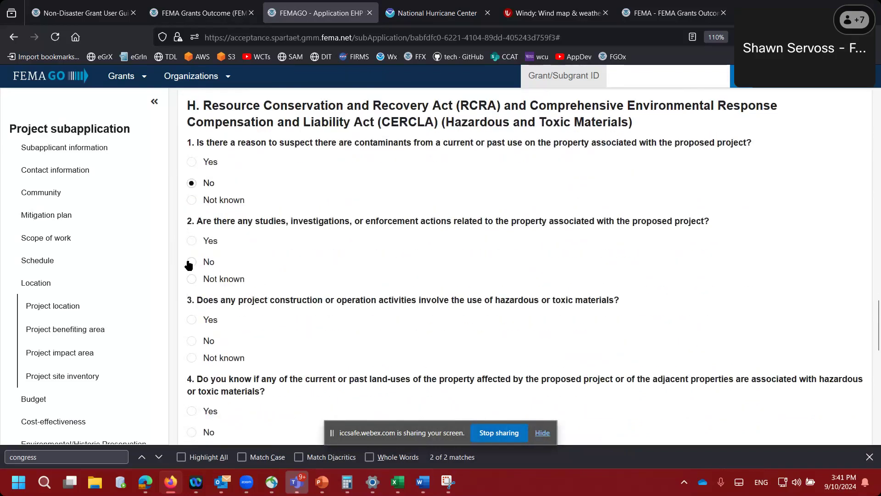
left_click(192, 341)
scroll(301, 329, "down", 5)
left_click(208, 208)
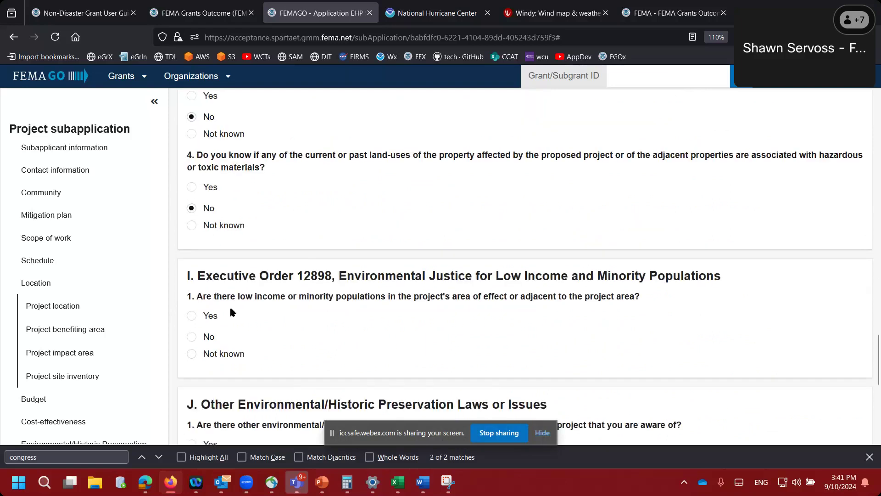
left_click(195, 335)
scroll(278, 315, "down", 4)
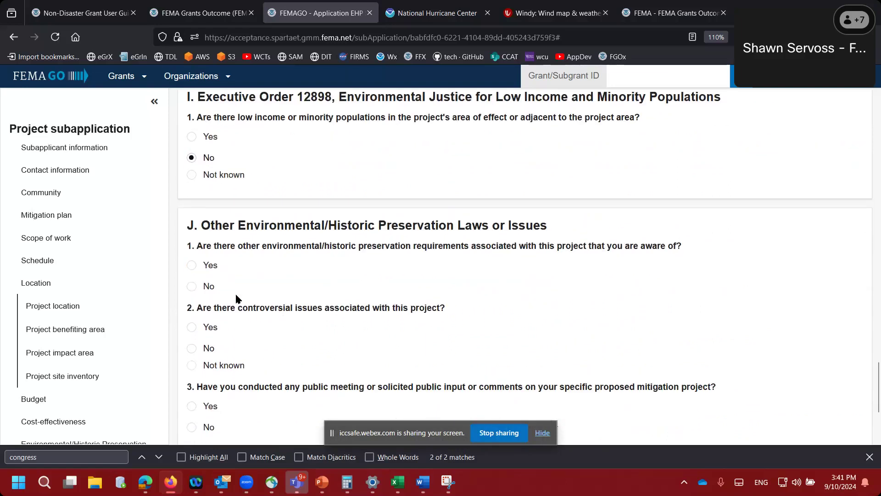
left_click(192, 287)
left_click(192, 348)
scroll(279, 335, "down", 4)
left_click(191, 255)
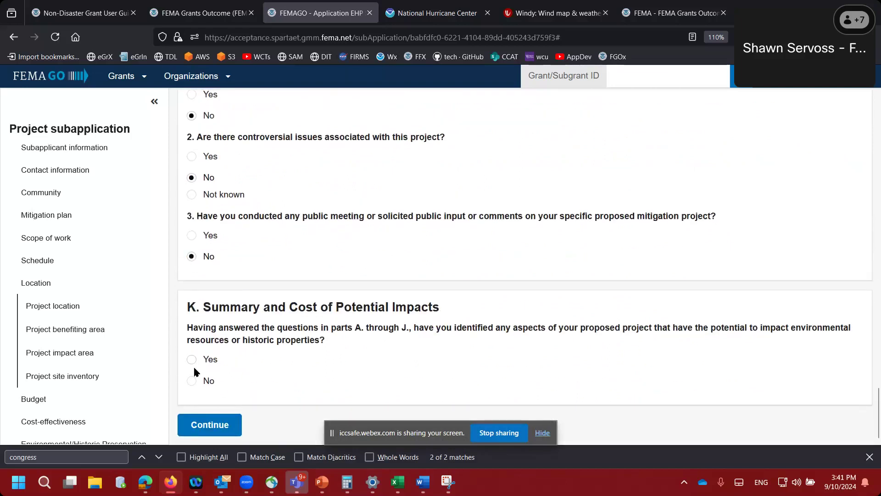
left_click(203, 419)
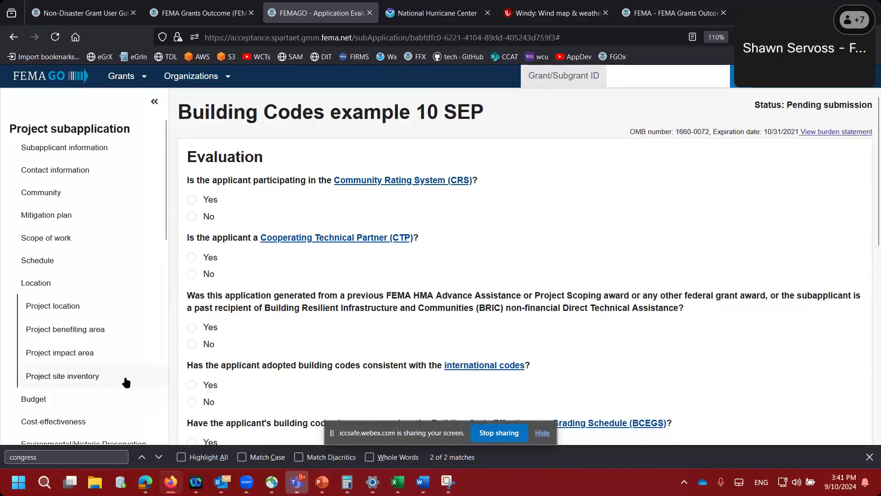
- Answer No to CRS participation, CTP status and the previous award question
scroll(123, 381, "down", 3)
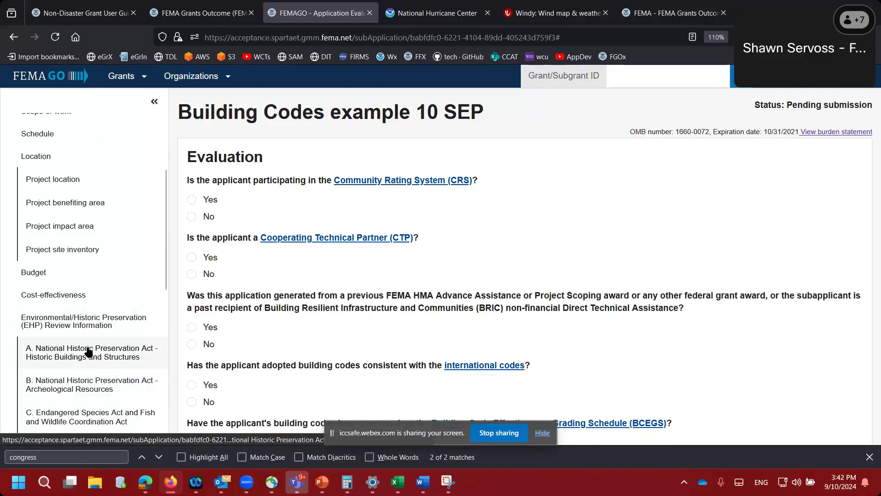
scroll(88, 352, "down", 5)
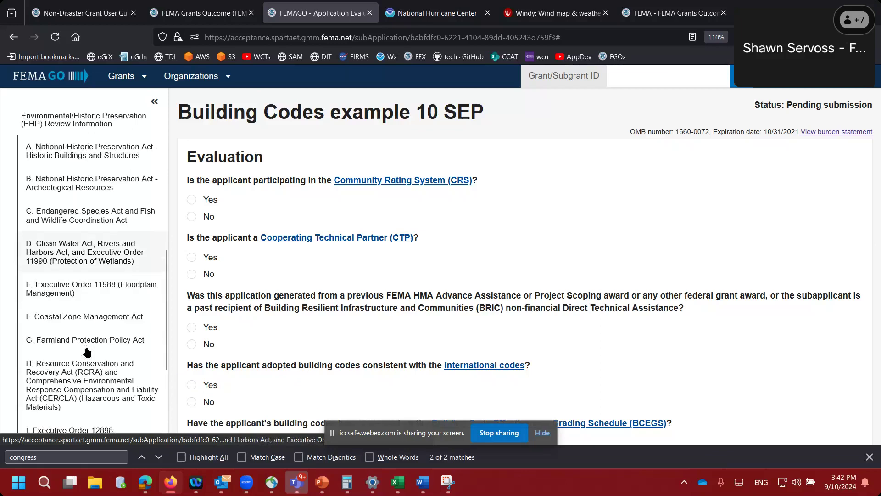
scroll(87, 352, "down", 1)
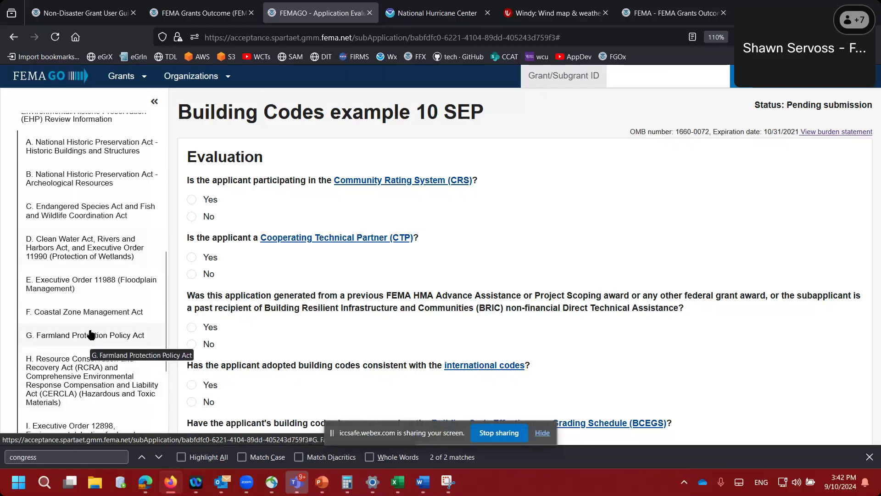
scroll(89, 335, "down", 3)
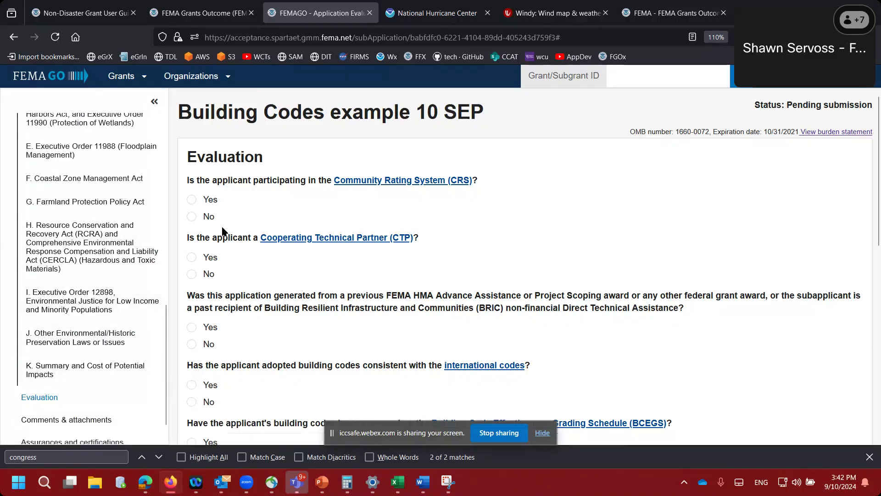
left_click(195, 217)
left_click(193, 274)
left_click(194, 344)
left_click(193, 200)
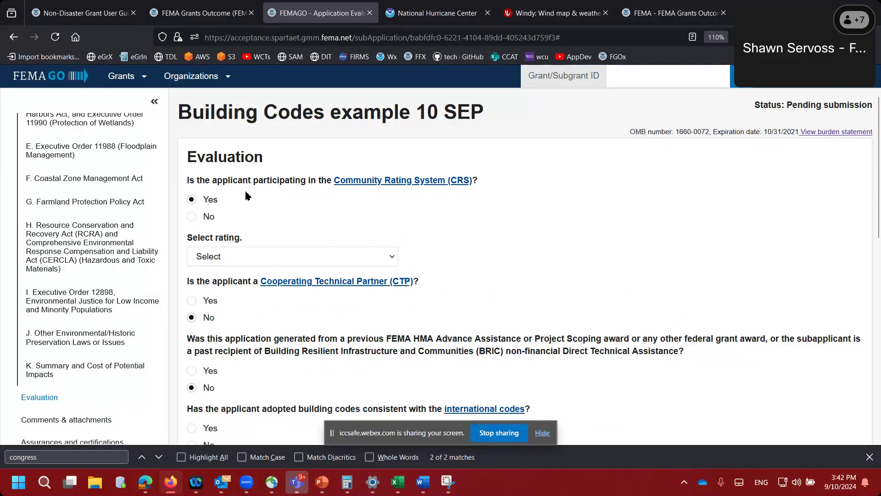
left_click(191, 218)
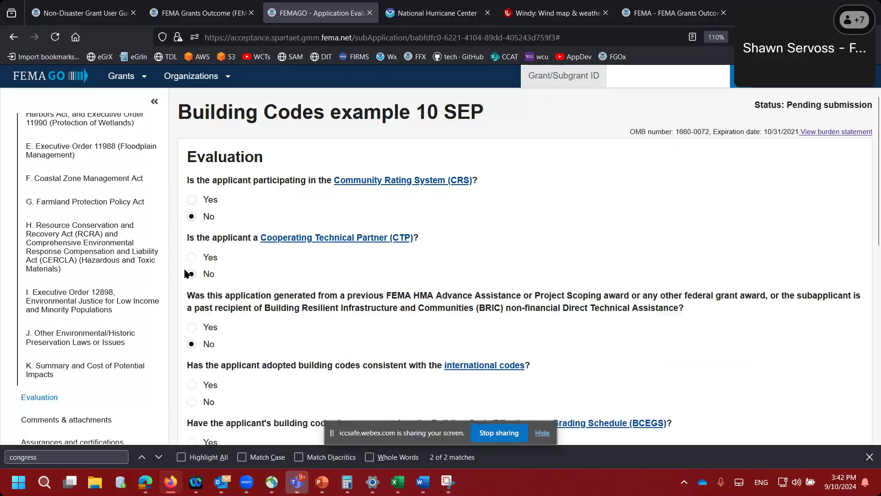
- Answer No on international codes and BCEGS; enter 'test' for partner involvement and future conditions
scroll(186, 274, "down", 5)
left_click(191, 198)
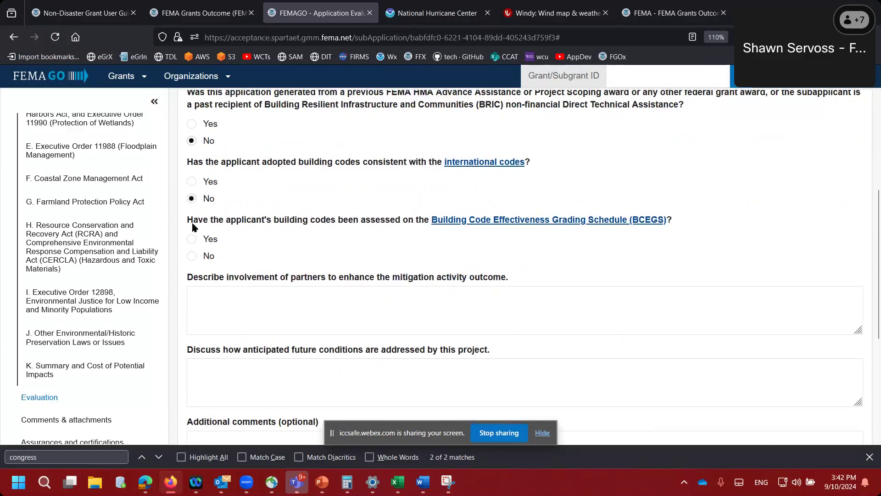
left_click(192, 256)
left_click(200, 300)
type("test")
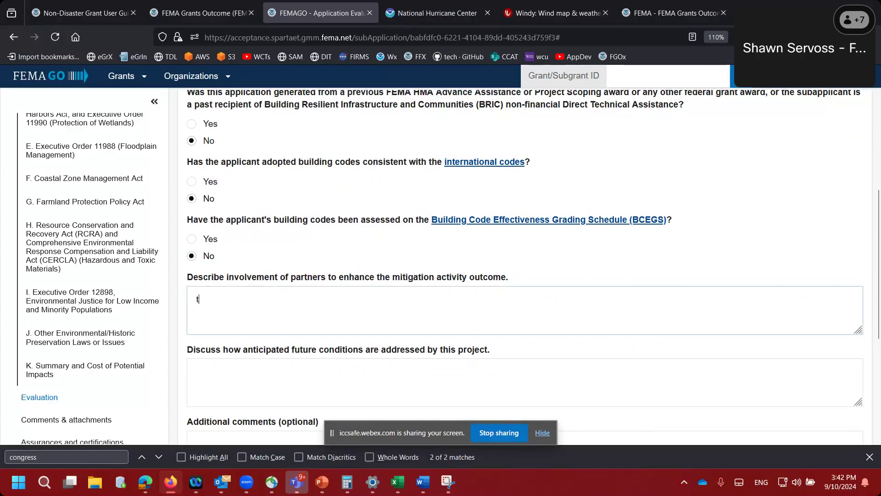
key("Tab")
type("test")
key("Tab")
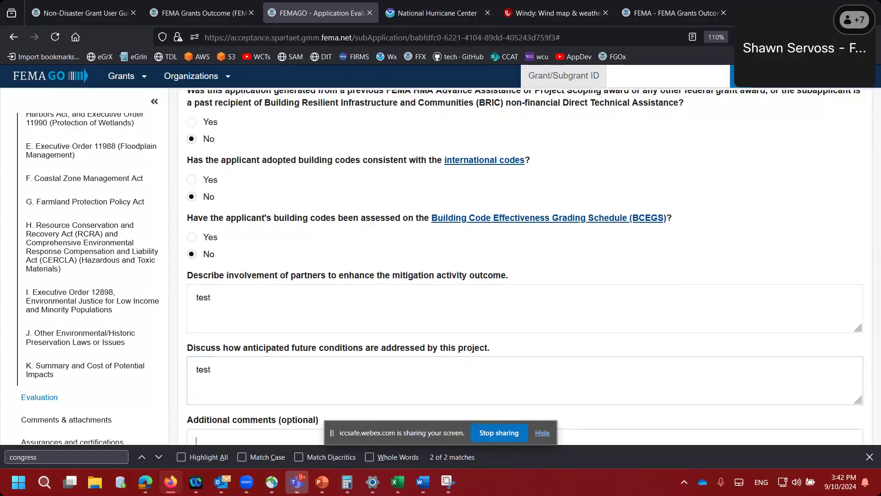